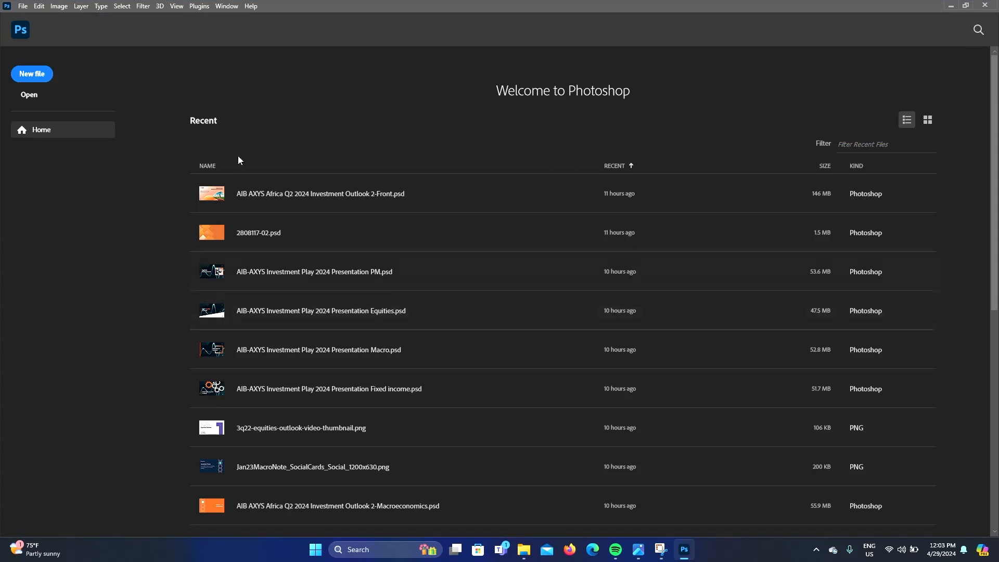
Create a new 1000 x 1000 px document at 72 ppi
{"action": "left_click", "coordinate": [41, 79]}
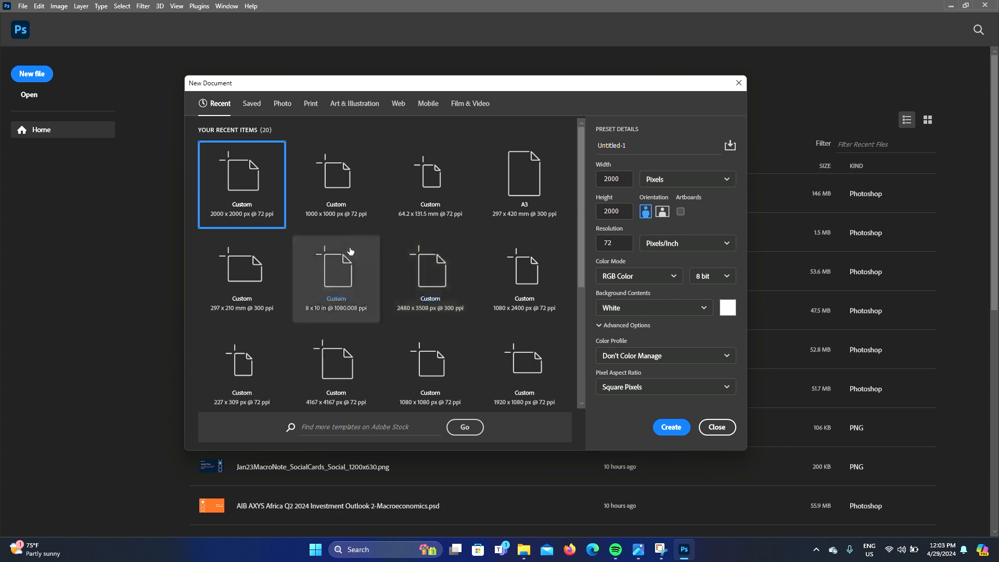
{"action": "left_click", "coordinate": [331, 179]}
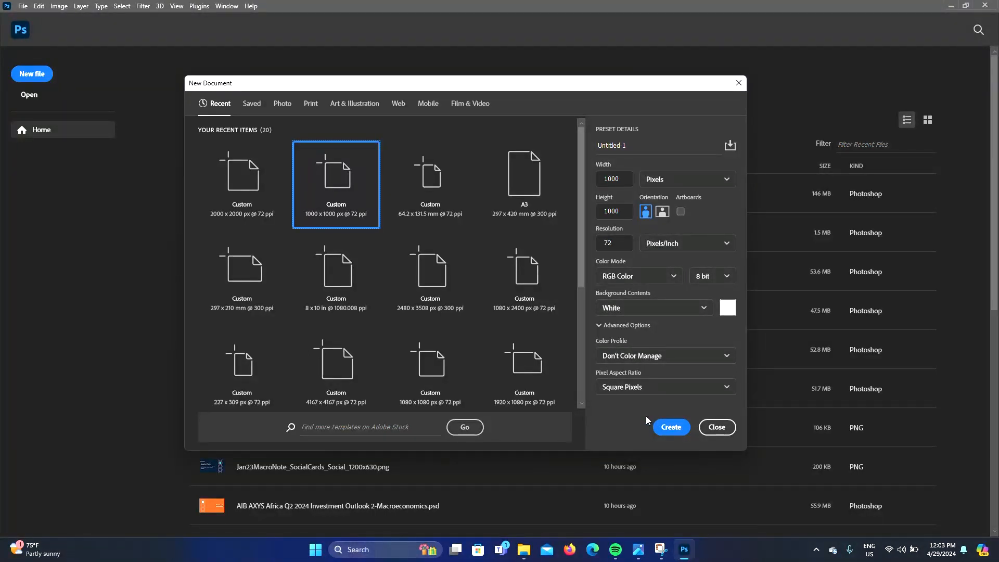
{"action": "left_click", "coordinate": [672, 428]}
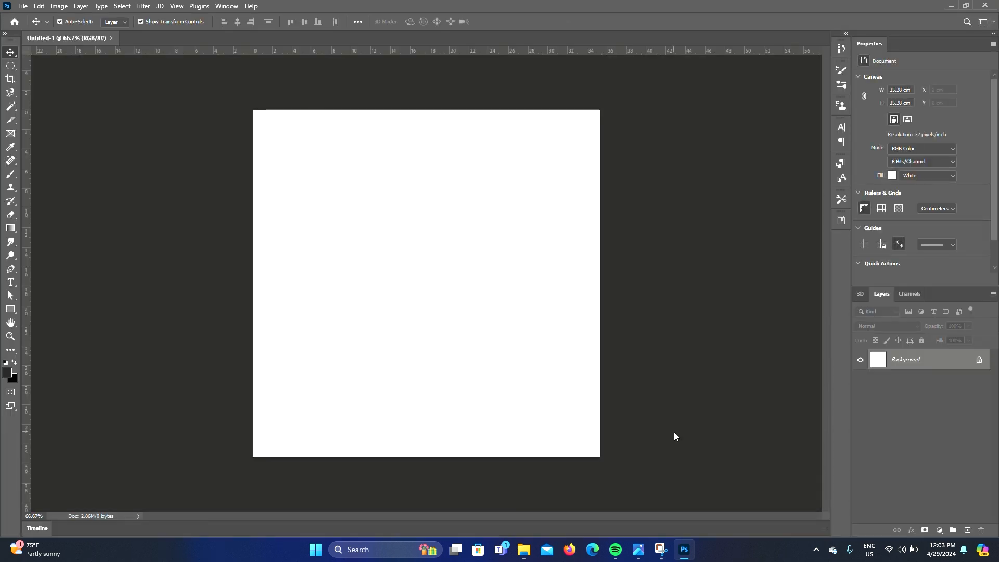
Open the Sprite-Logo-2019.png image file
{"action": "left_click", "coordinate": [23, 7]}
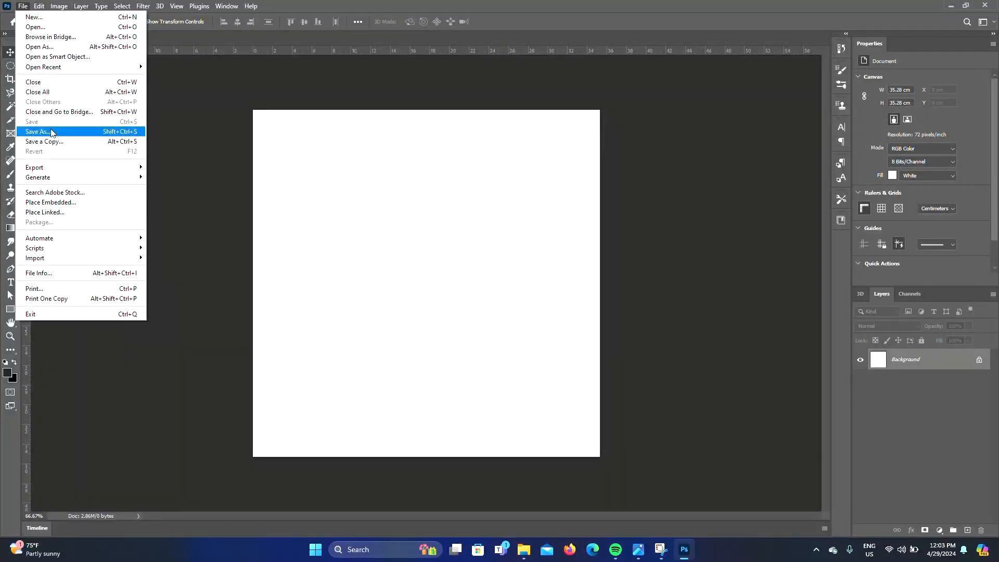
{"action": "left_click", "coordinate": [35, 27]}
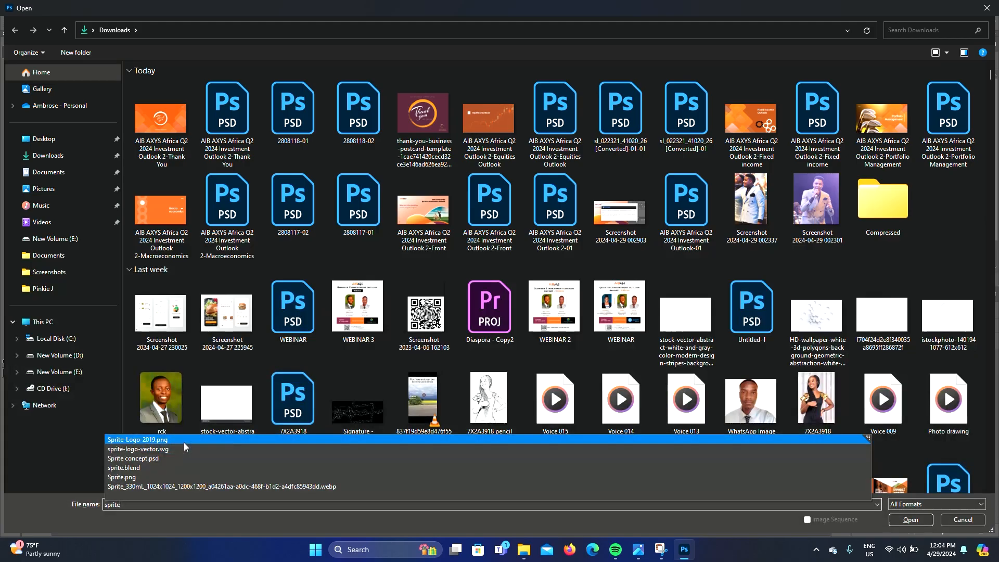
{"action": "key", "text": "Return"}
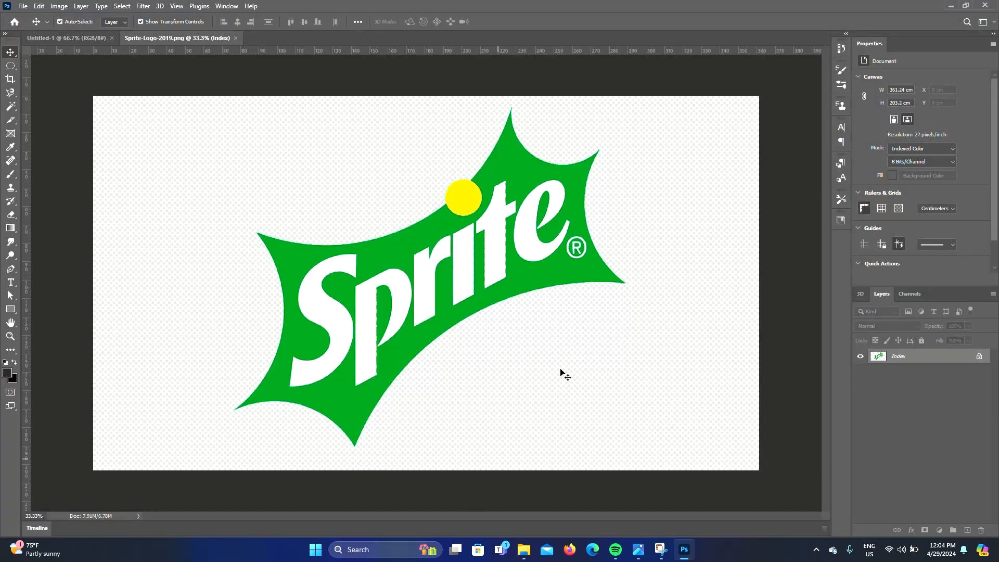
Select the Sprite logo and bring it into the new Untitled-1 document
{"action": "key", "text": "w"}
{"action": "left_click", "coordinate": [435, 256]}
{"action": "right_click", "coordinate": [434, 256]}
{"action": "key", "text": "Escape"}
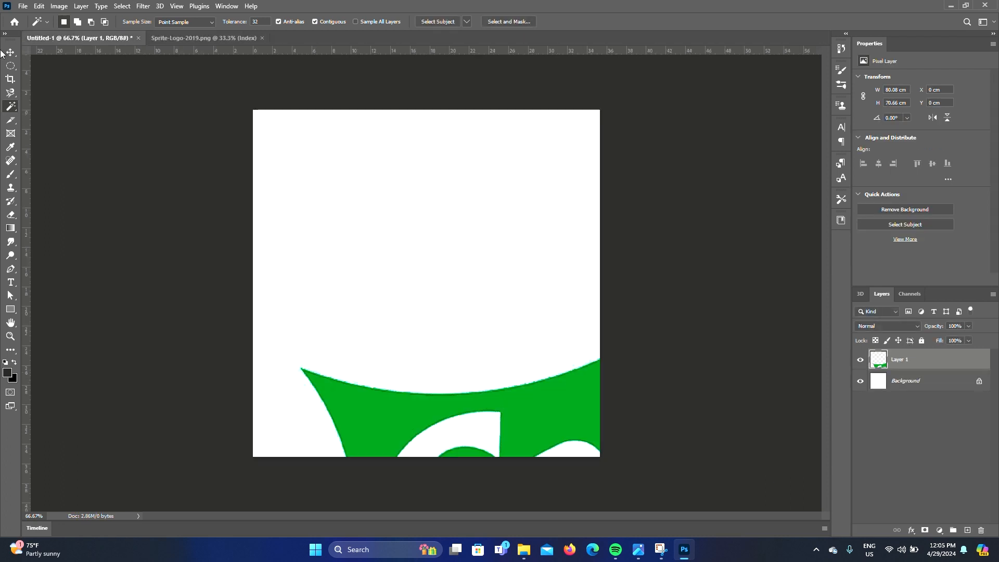
{"action": "left_click", "coordinate": [10, 52]}
{"action": "left_click_drag", "start_coordinate": [253, 109], "coordinate": [570, 390]}
Scale the logo down to about 8.7 x 7.7 cm near the canvas's upper-left corner
{"action": "left_click_drag", "start_coordinate": [584, 448], "coordinate": [279, 179]}
{"action": "left_click_drag", "start_coordinate": [417, 121], "coordinate": [386, 150]}
{"action": "left_click_drag", "start_coordinate": [351, 179], "coordinate": [331, 167]}
{"action": "key", "text": "Return"}
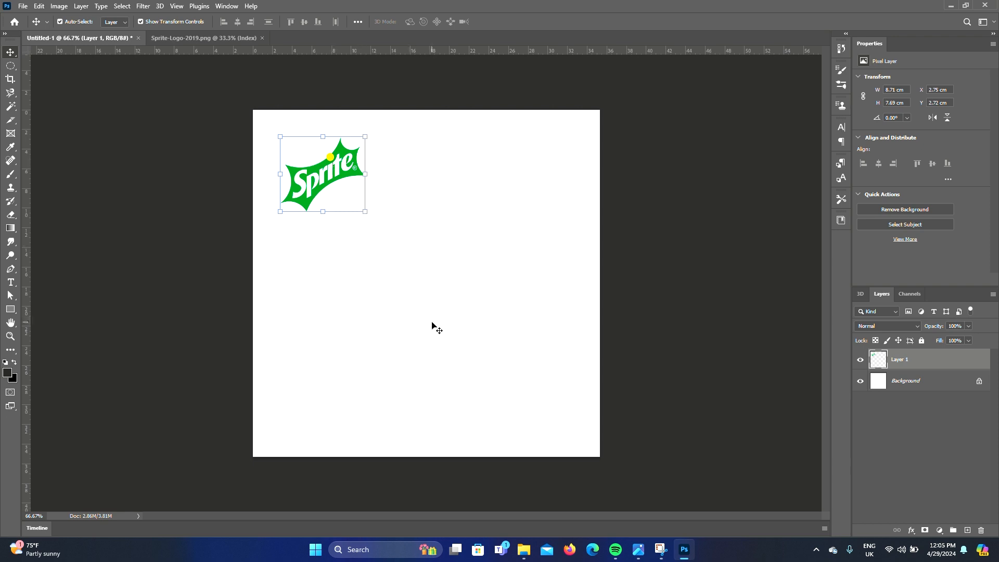
Nudge the logo further toward the upper-left corner of the canvas
{"action": "left_click", "coordinate": [364, 279]}
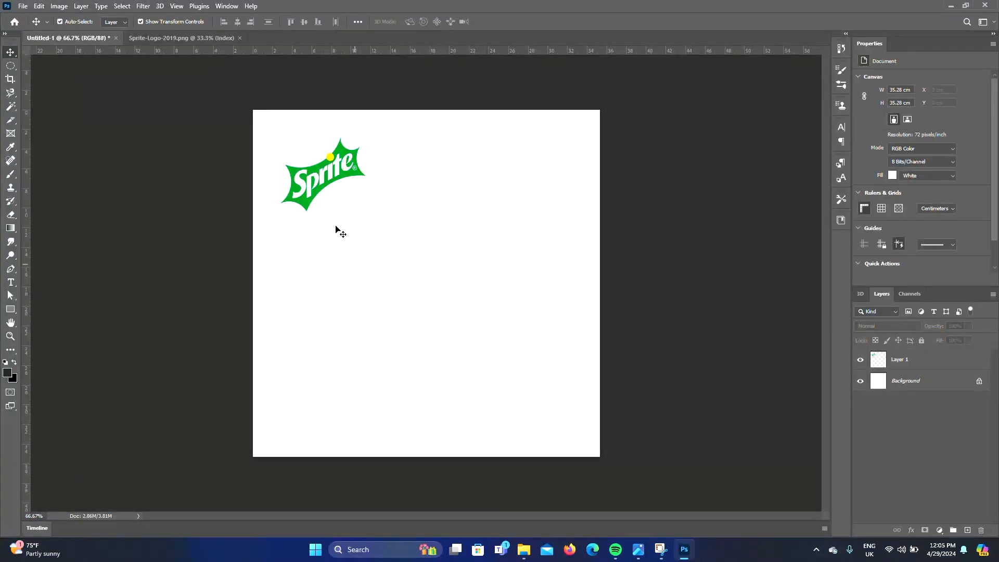
{"action": "left_click_drag", "start_coordinate": [318, 176], "coordinate": [301, 161]}
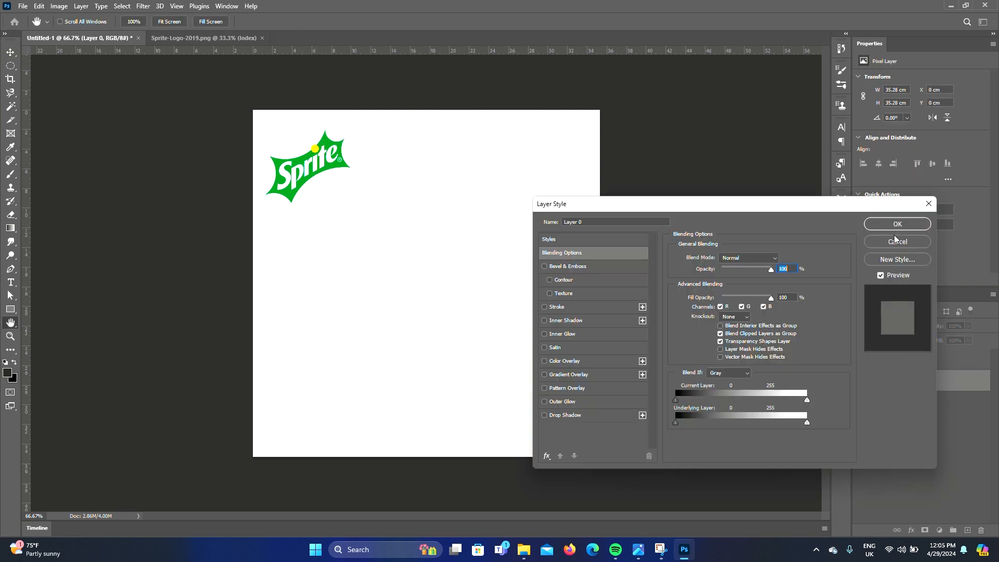
Unlock the background layer and apply a Gradient Overlay layer style to it
{"action": "left_click", "coordinate": [896, 240]}
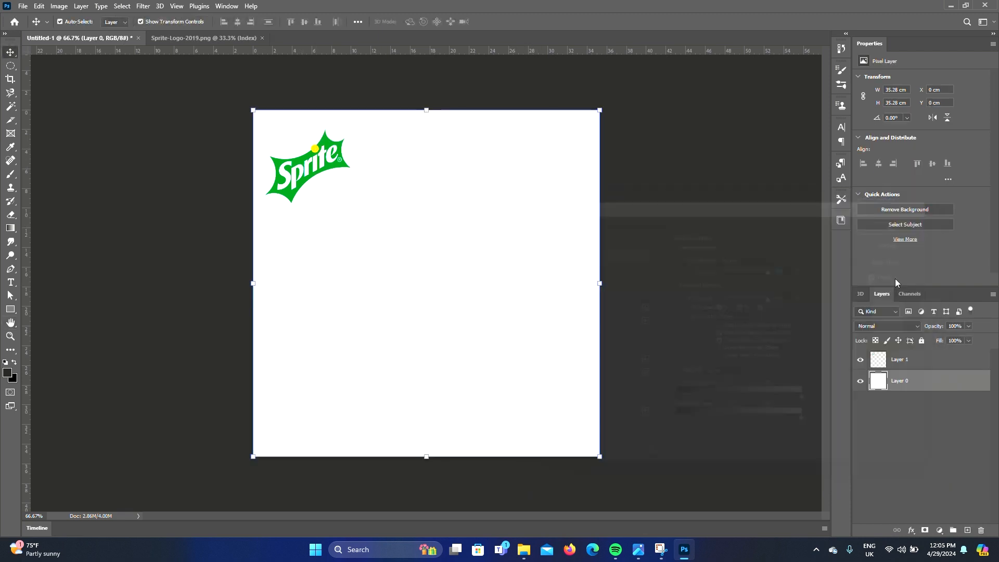
{"action": "double_click", "coordinate": [940, 385]}
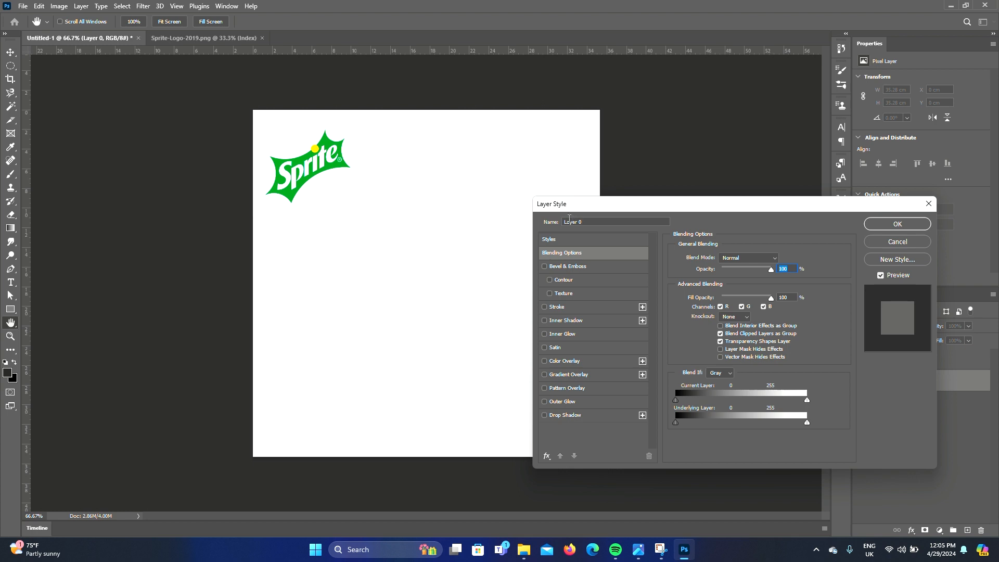
{"action": "left_click", "coordinate": [564, 374]}
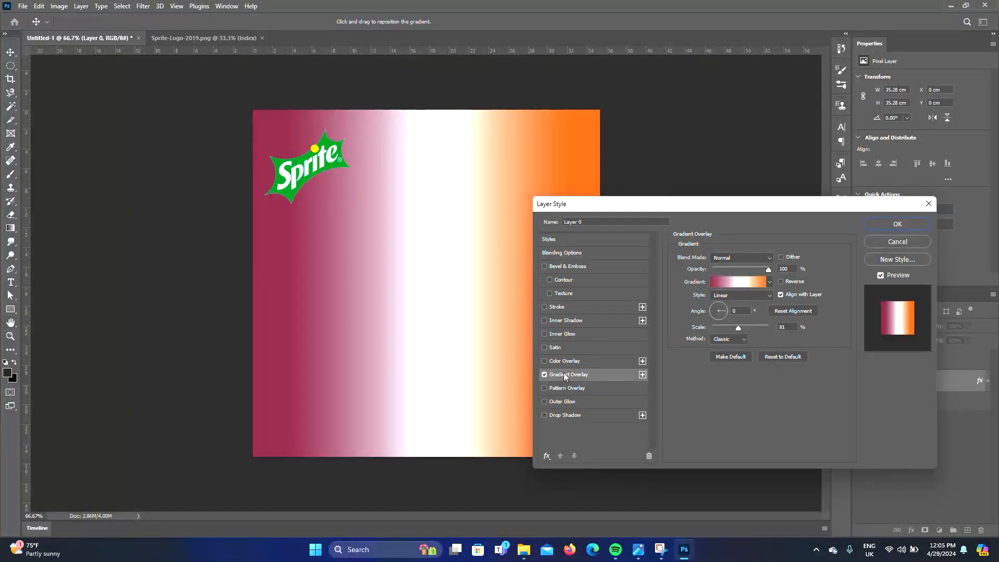
Set the gradient overlay style to Radial
{"action": "left_click_drag", "start_coordinate": [715, 209], "coordinate": [775, 160]}
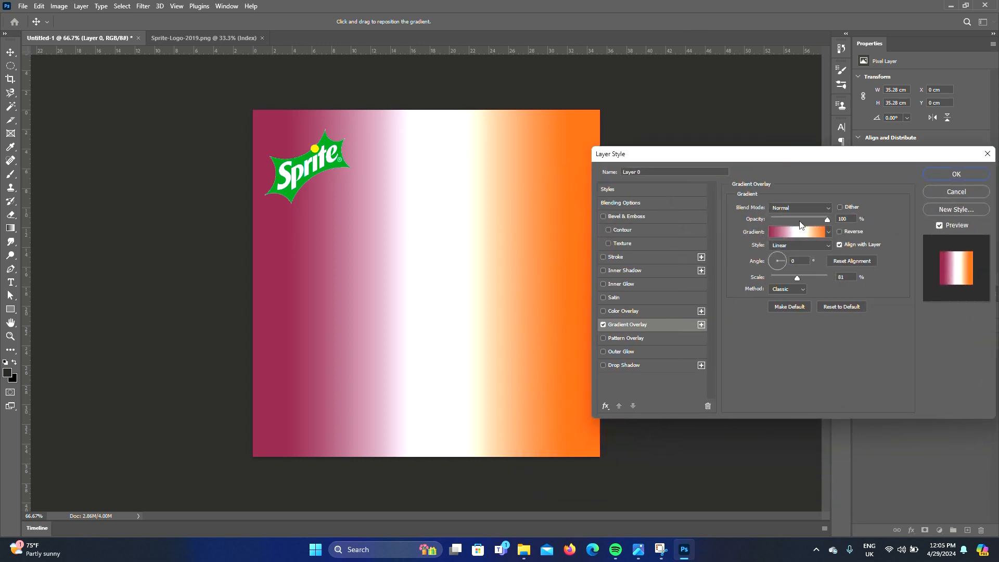
{"action": "left_click", "coordinate": [828, 233]}
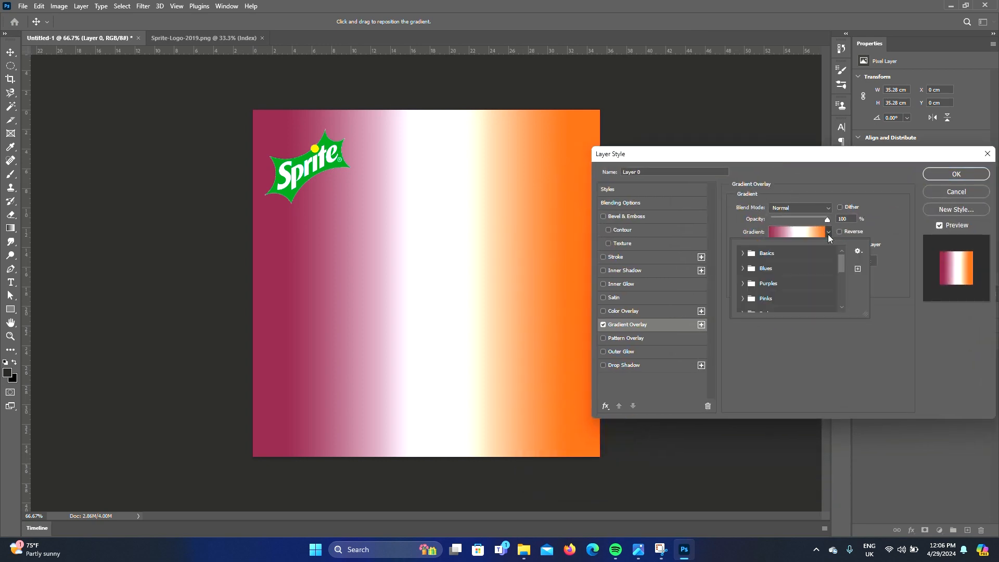
{"action": "left_click", "coordinate": [828, 233]}
{"action": "left_click", "coordinate": [814, 247]}
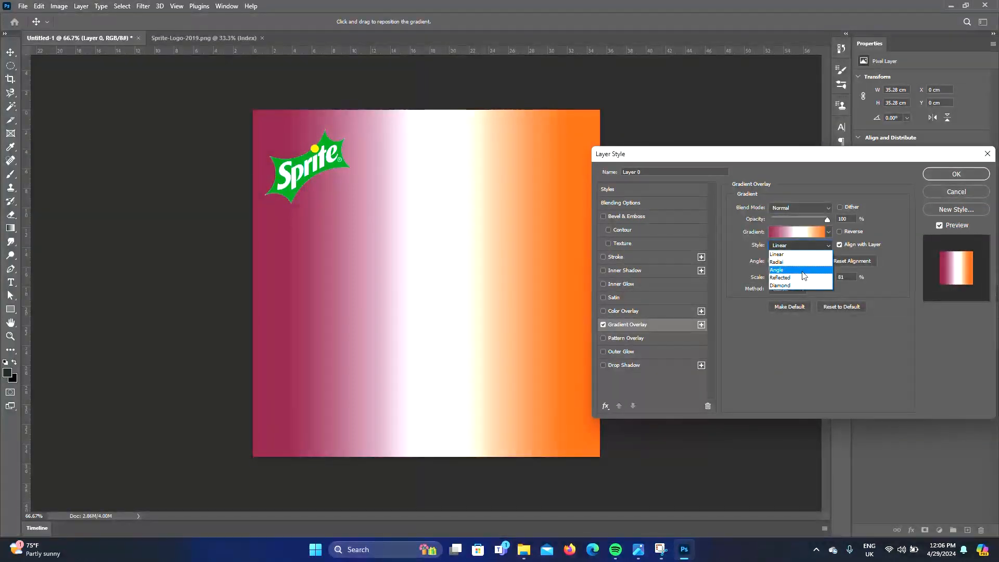
{"action": "left_click", "coordinate": [801, 267]}
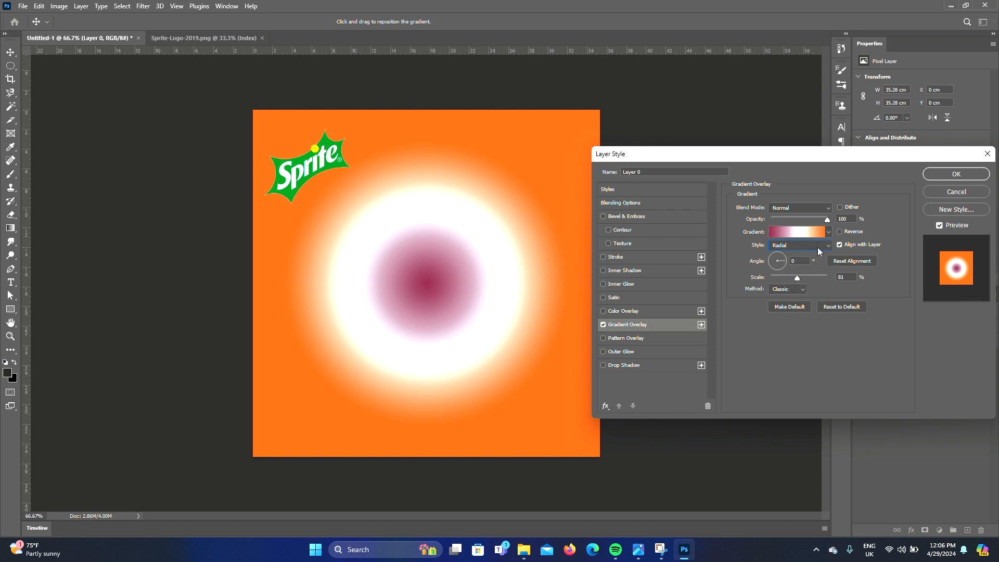
Open the gradient editor, delete the middle color stop and center the midpoint at 50%
{"action": "left_click", "coordinate": [785, 233]}
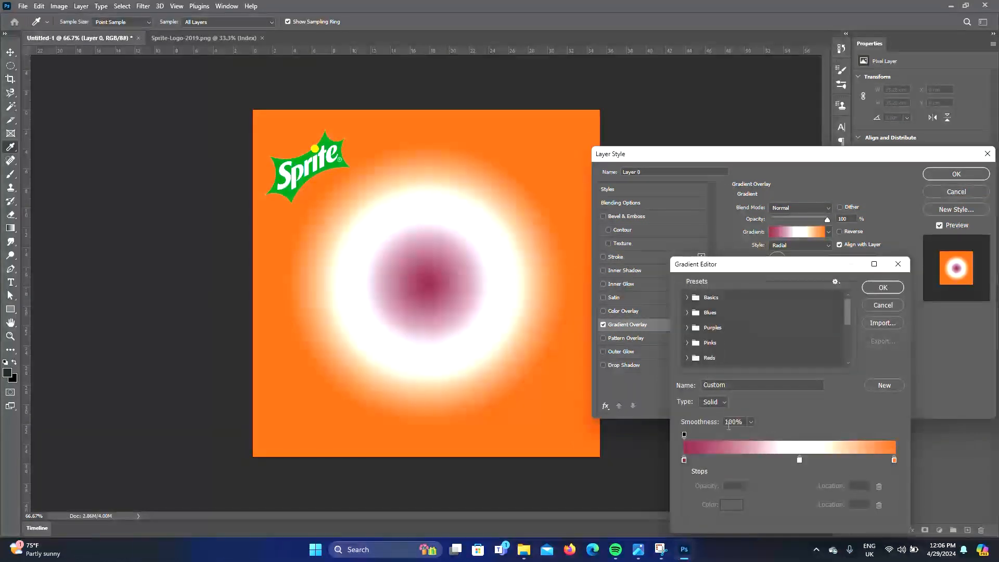
{"action": "left_click", "coordinate": [800, 460]}
{"action": "key", "text": "Delete"}
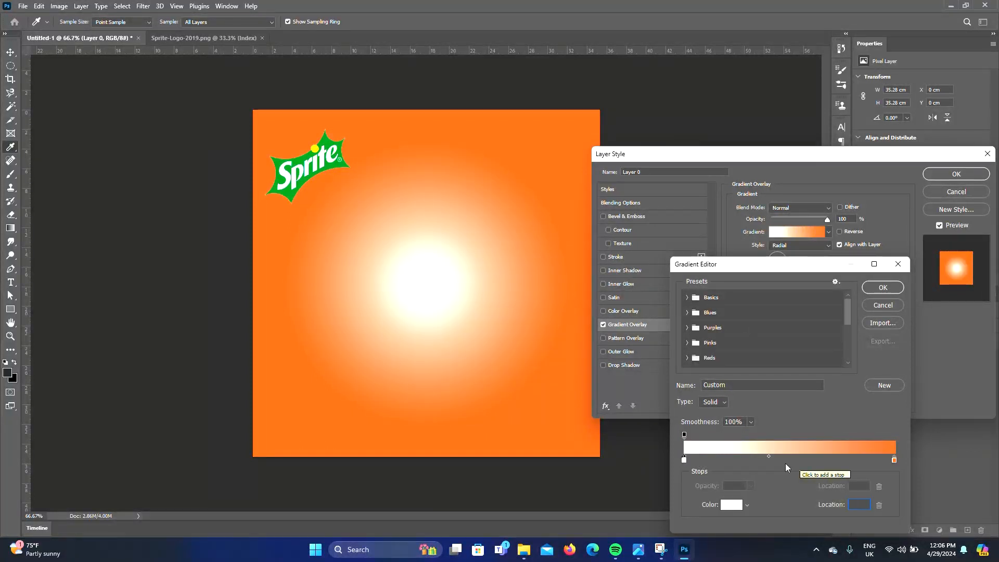
{"action": "left_click_drag", "start_coordinate": [768, 456], "coordinate": [789, 457]}
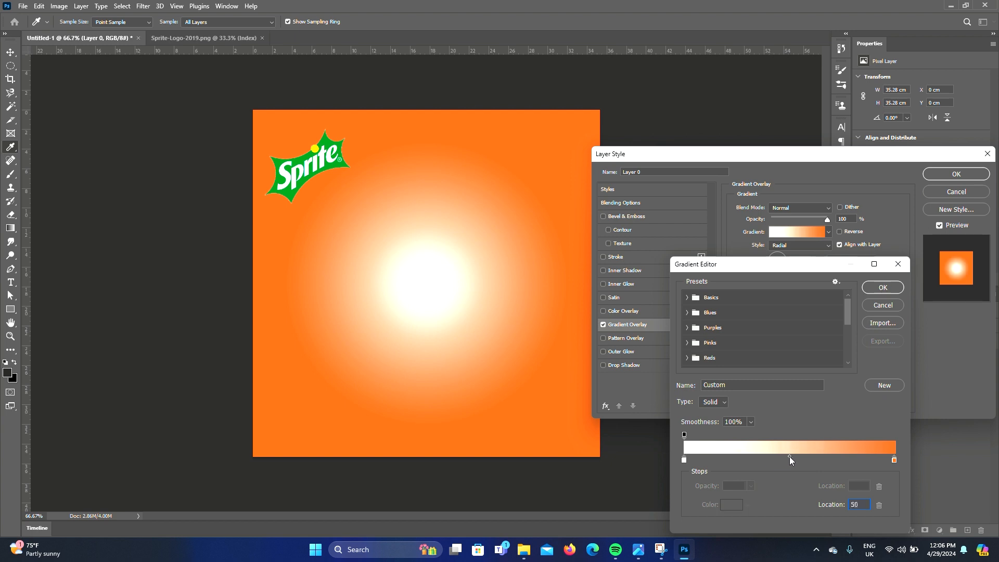
Set the left gradient stop to the logo's yellow, ffd100, by sampling it from the canvas
{"action": "double_click", "coordinate": [685, 459]}
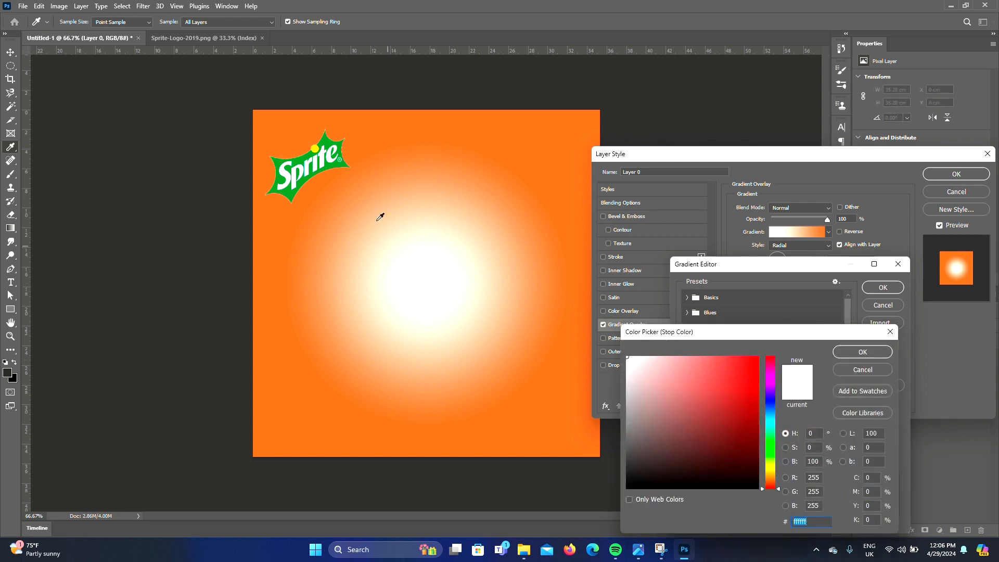
{"action": "left_click", "coordinate": [316, 148]}
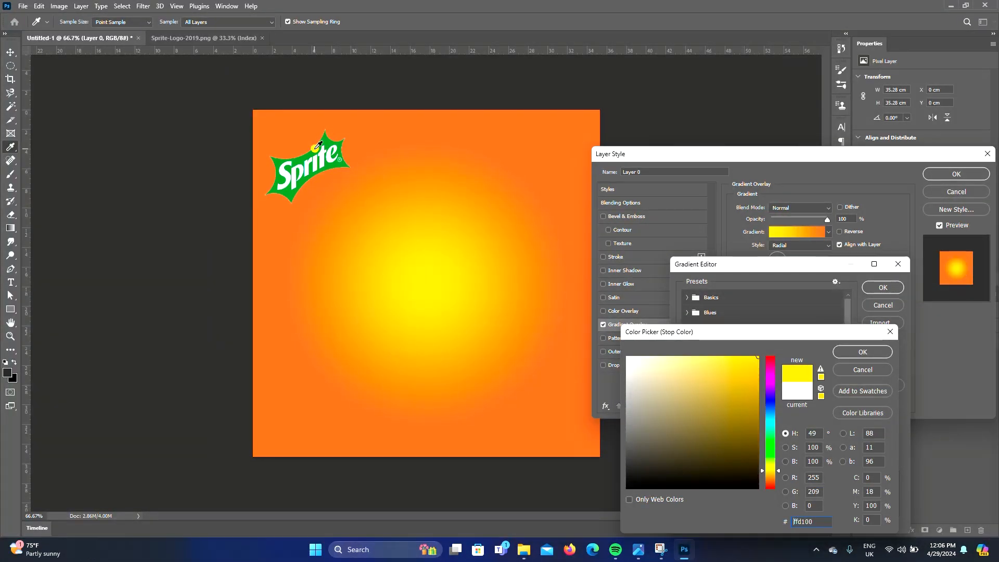
{"action": "left_click", "coordinate": [309, 152]}
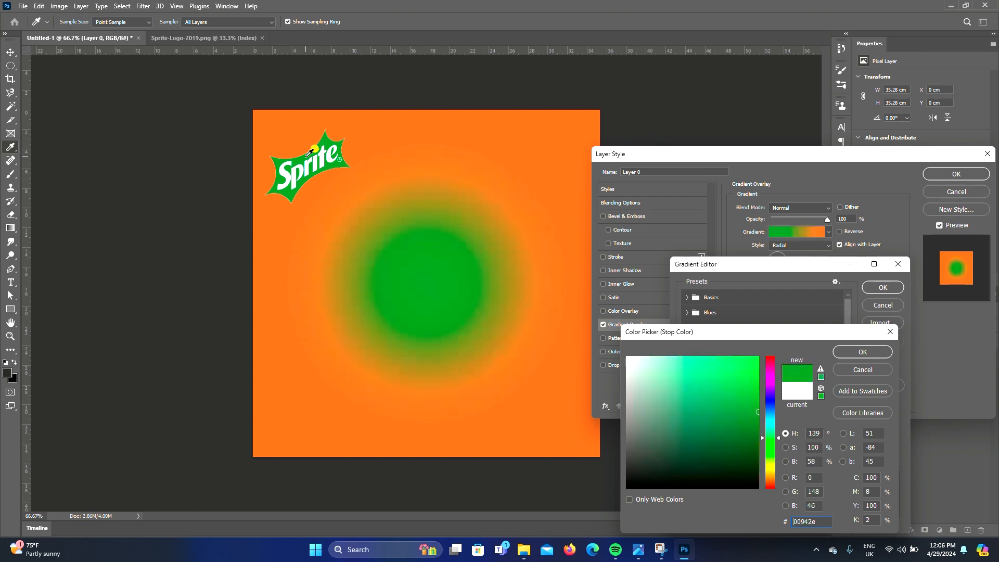
{"action": "left_click", "coordinate": [315, 148]}
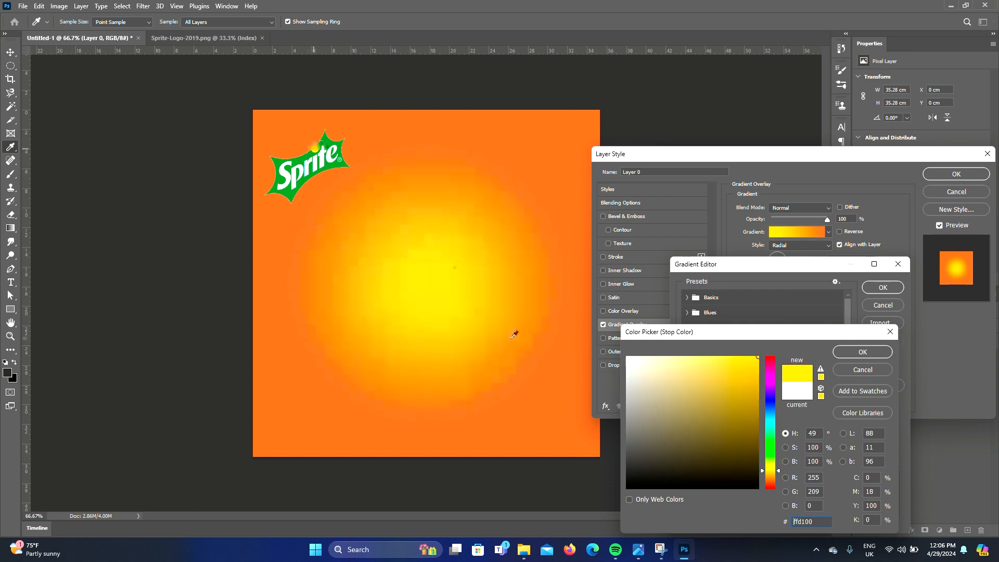
{"action": "left_click", "coordinate": [869, 352]}
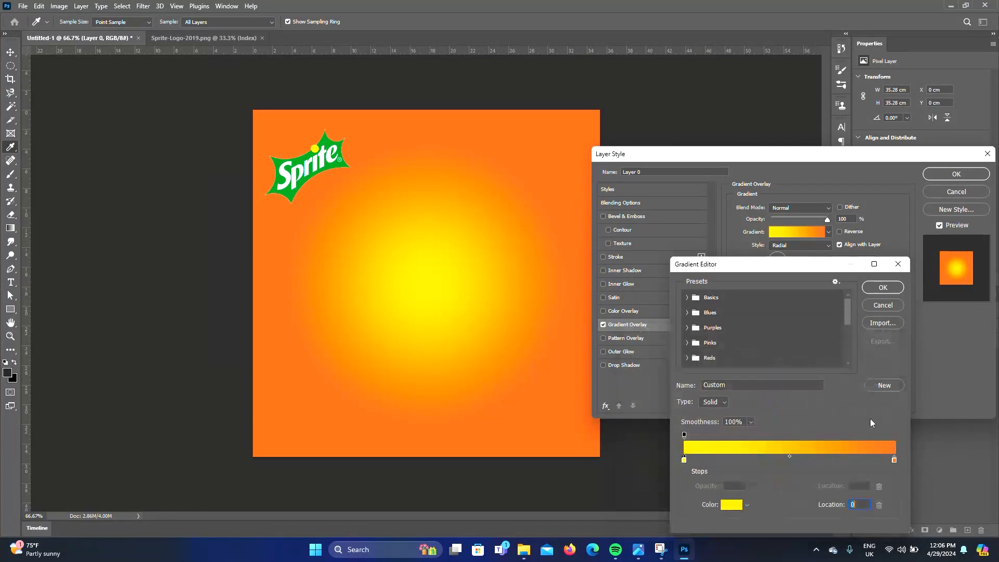
Set the right gradient stop to the logo's green, 00942e, by sampling it from the logo
{"action": "double_click", "coordinate": [894, 460]}
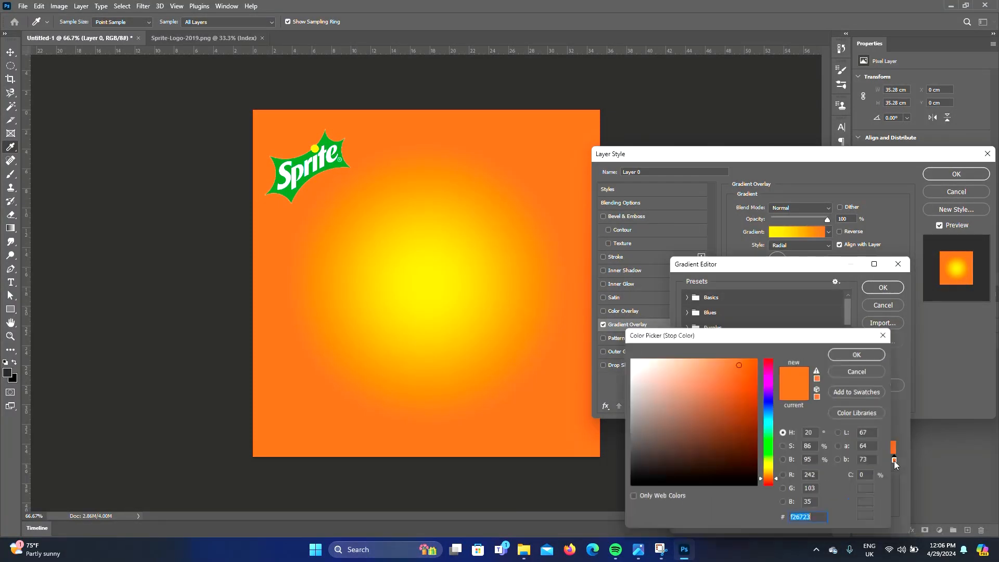
{"action": "left_click", "coordinate": [289, 190]}
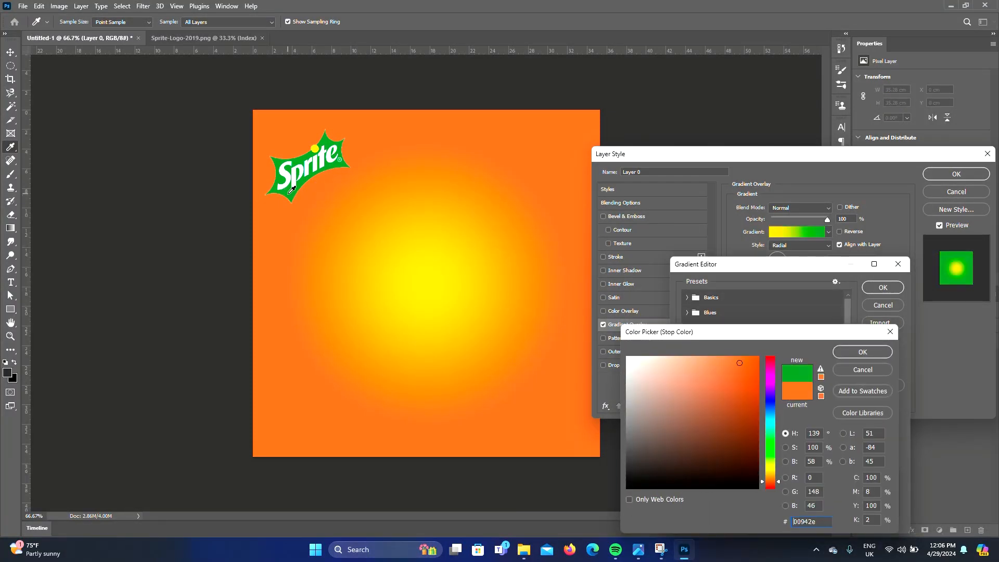
{"action": "left_click", "coordinate": [863, 352]}
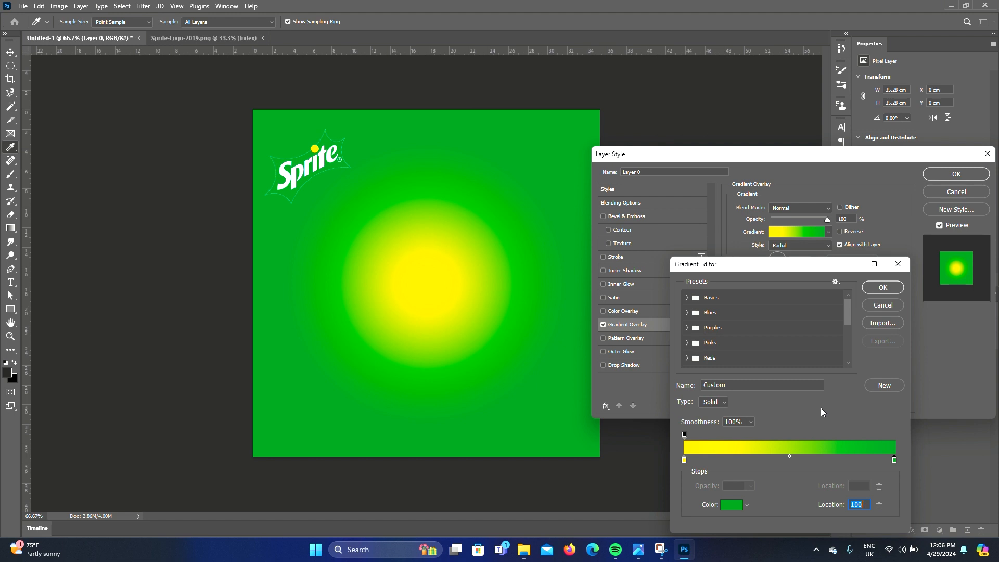
Apply the yellow-to-green gradient, reverse its direction and lower the overlay opacity to 75%
{"action": "left_click", "coordinate": [883, 287]}
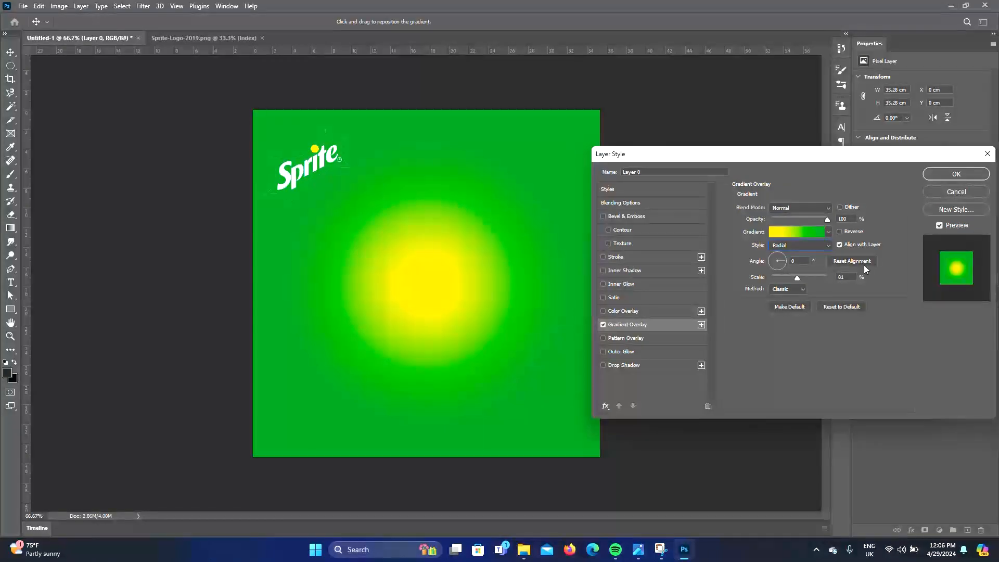
{"action": "left_click", "coordinate": [839, 231]}
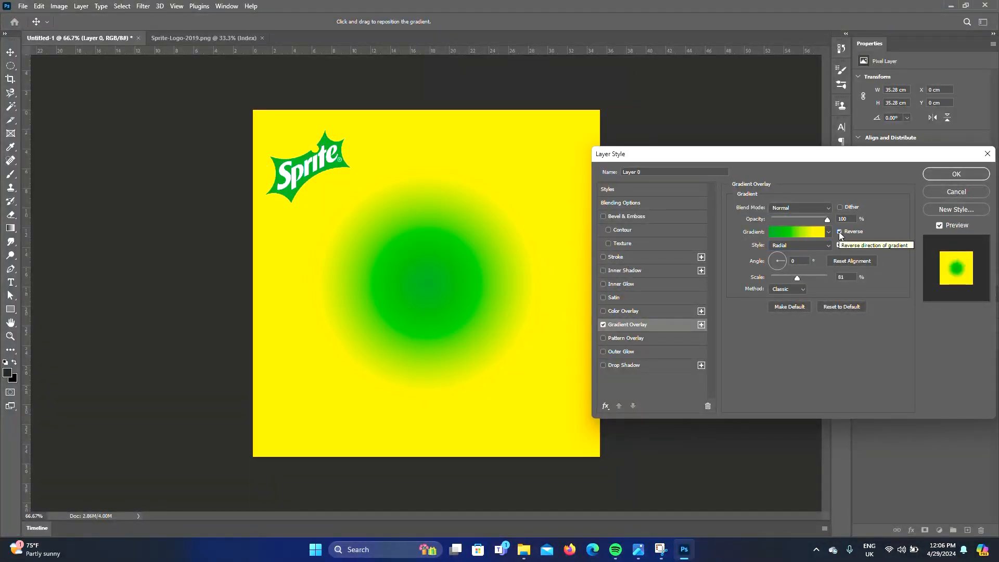
{"action": "left_click_drag", "start_coordinate": [808, 216], "coordinate": [813, 218]}
Reopen the gradient editor and move the green stop inward and the midpoint to about 52%
{"action": "left_click", "coordinate": [806, 231]}
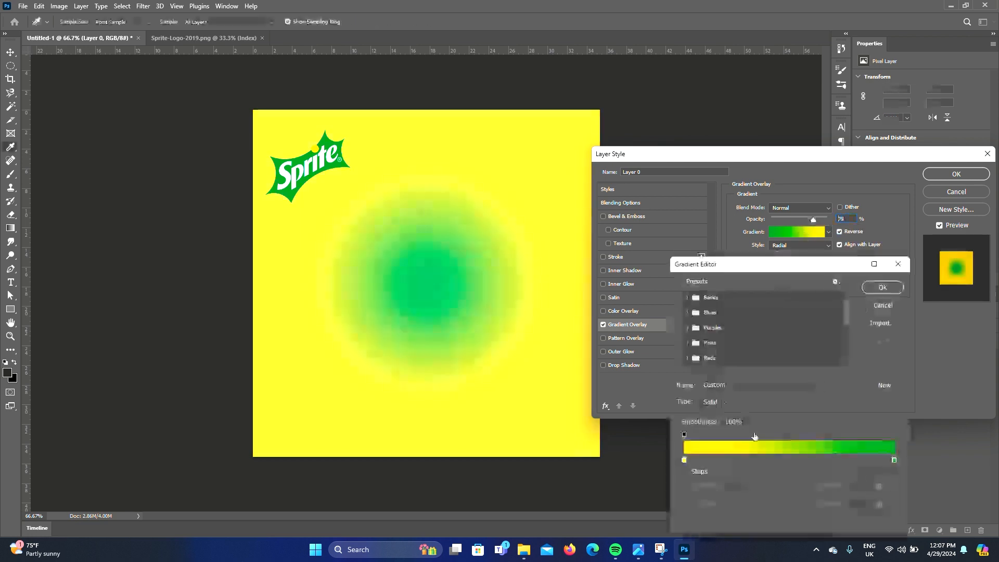
{"action": "double_click", "coordinate": [684, 460]}
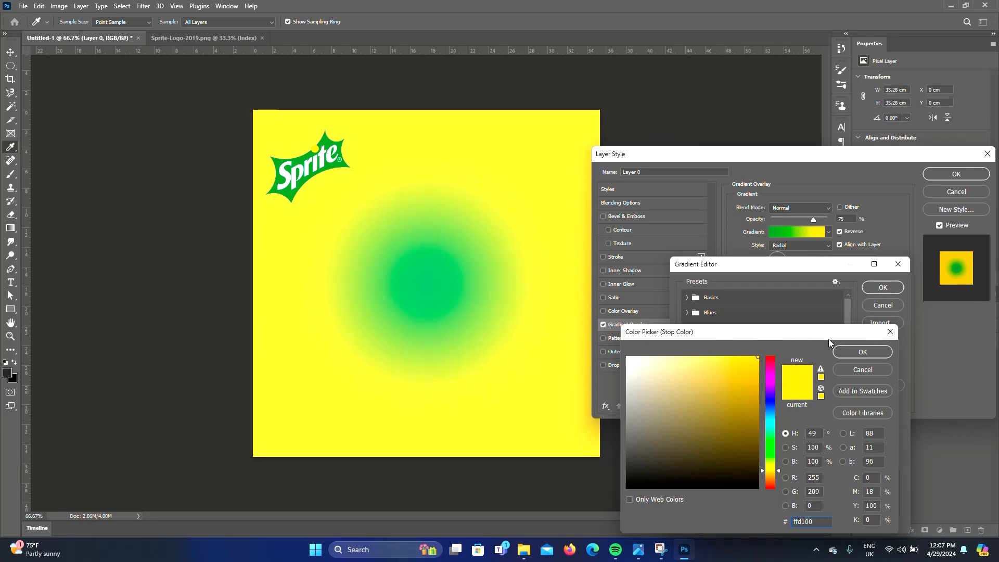
{"action": "left_click", "coordinate": [862, 351]}
{"action": "left_click_drag", "start_coordinate": [789, 455], "coordinate": [797, 456]}
{"action": "left_click_drag", "start_coordinate": [894, 460], "coordinate": [874, 460]}
{"action": "mouse_move", "coordinate": [786, 456]}
{"action": "left_mouse_down"}
{"action": "mouse_move", "coordinate": [754, 457]}
{"action": "mouse_move", "coordinate": [796, 458]}
{"action": "mouse_move", "coordinate": [784, 458]}
{"action": "left_mouse_up"}
{"action": "left_click", "coordinate": [782, 460]}
{"action": "key", "text": "ctrl+z"}
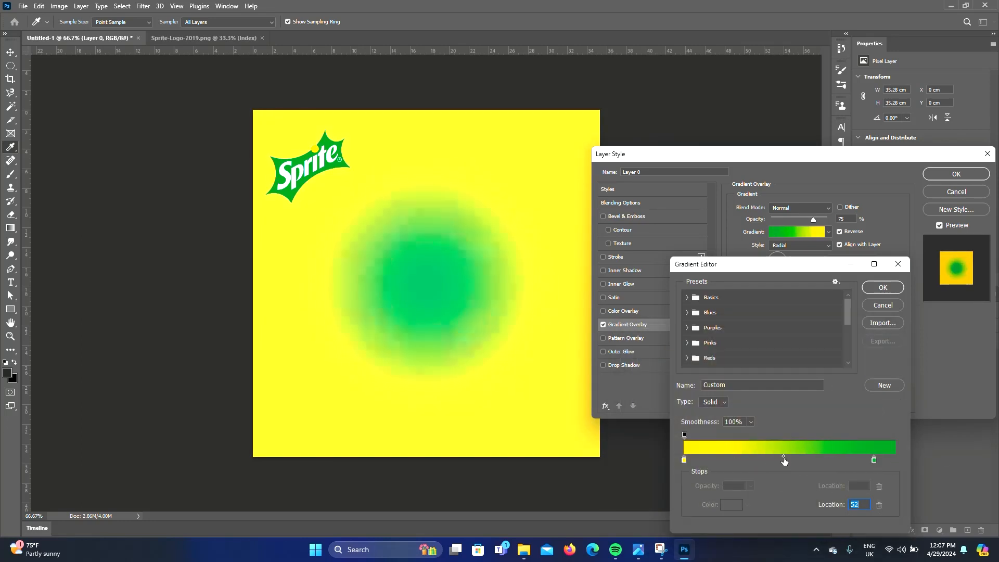
Enlarge the gradient's scale, fine-tune its opacity and confirm the layer style
{"action": "left_click", "coordinate": [883, 287]}
{"action": "left_click_drag", "start_coordinate": [812, 220], "coordinate": [807, 219]}
{"action": "left_click_drag", "start_coordinate": [797, 278], "coordinate": [819, 279]}
{"action": "mouse_move", "coordinate": [807, 219]}
{"action": "left_mouse_down"}
{"action": "mouse_move", "coordinate": [832, 217]}
{"action": "mouse_move", "coordinate": [818, 220]}
{"action": "left_mouse_up"}
{"action": "left_click", "coordinate": [955, 173]}
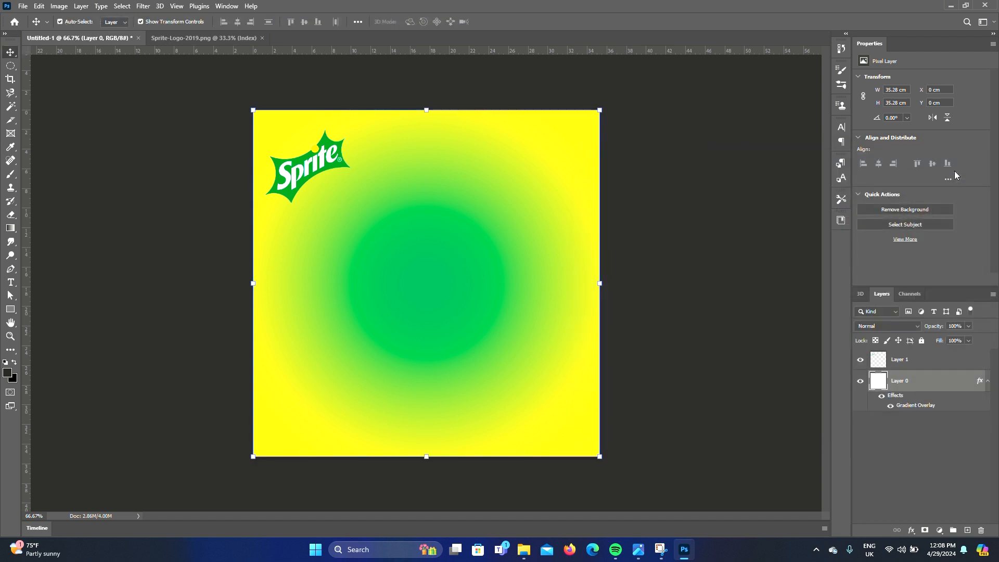
Scale the logo down to about 6.8 cm wide and place it in the upper-left corner
{"action": "left_click", "coordinate": [189, 198]}
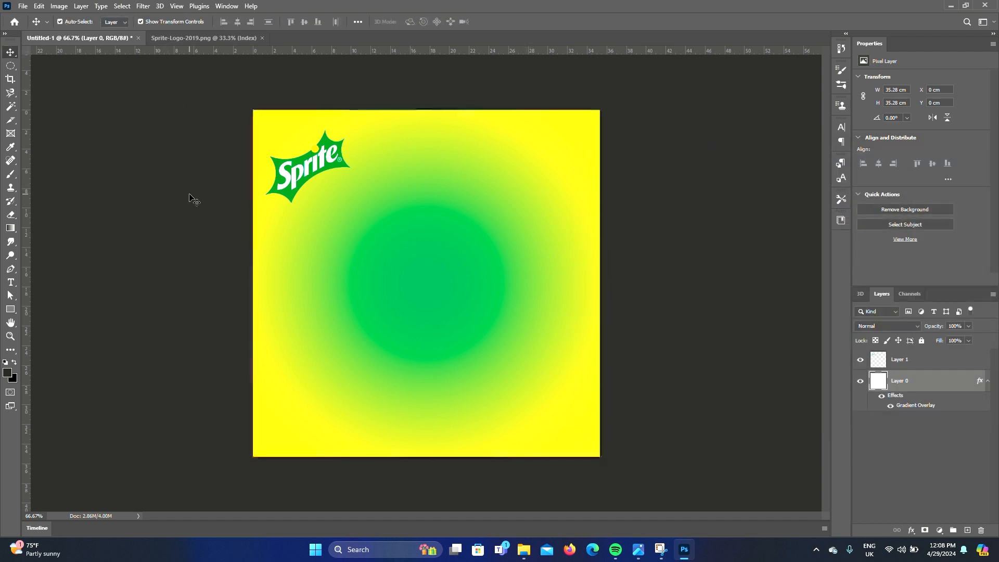
{"action": "left_click", "coordinate": [309, 171]}
{"action": "left_click_drag", "start_coordinate": [351, 206], "coordinate": [342, 198]}
{"action": "left_click_drag", "start_coordinate": [313, 165], "coordinate": [306, 154]}
{"action": "key", "text": "Return"}
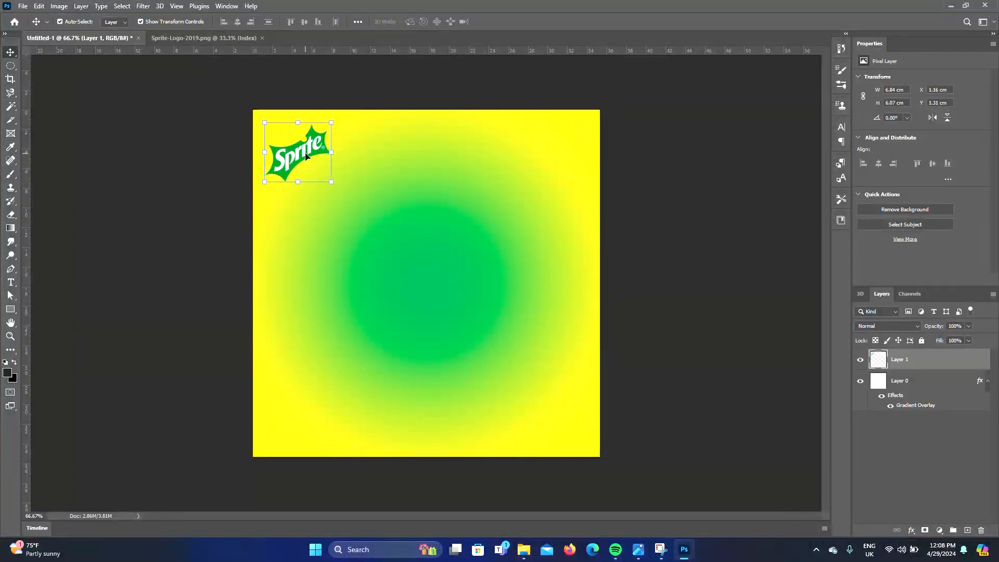
{"action": "left_click", "coordinate": [182, 281]}
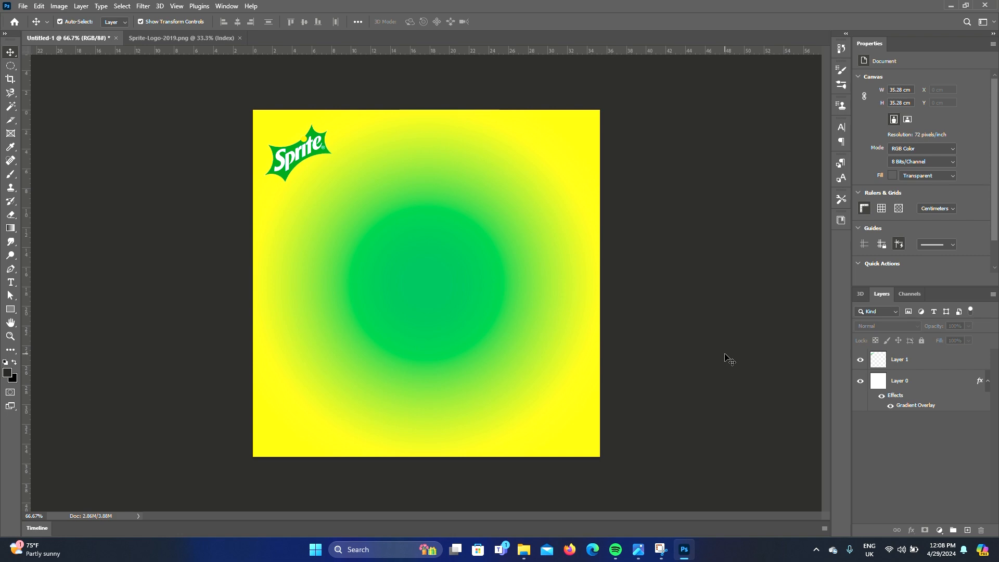
Open the Sprite 330 mL can image file
{"action": "key", "text": "ctrl+o"}
{"action": "scroll", "coordinate": [465, 335], "scroll_direction": "down", "scroll_amount": 15}
{"action": "type", "text": "sprit"}
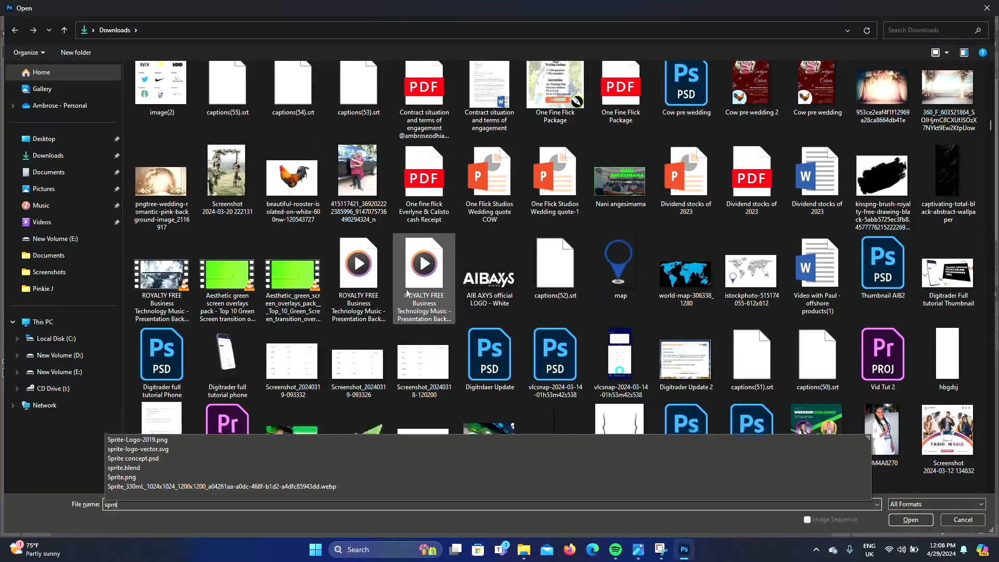
{"action": "type", "text": "e"}
{"action": "type", "text": " c"}
{"action": "key", "text": "BackSpace"}
{"action": "key", "text": "BackSpace"}
{"action": "key", "text": "Down"}
{"action": "key", "text": "Down"}
{"action": "key", "text": "Down"}
{"action": "key", "text": "Down"}
{"action": "key", "text": "Down"}
{"action": "key", "text": "Down"}
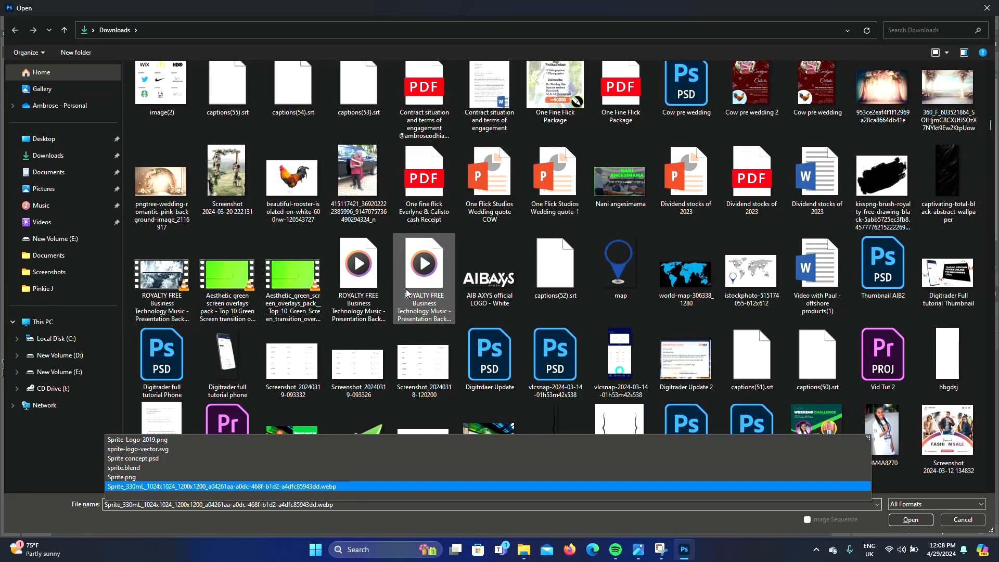
{"action": "key", "text": "Return"}
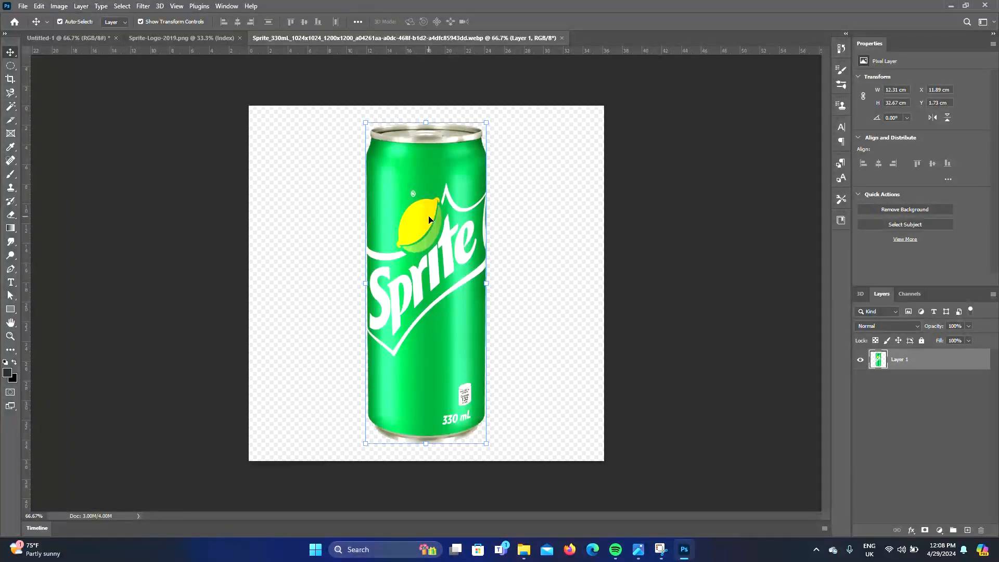
Bring the can into the design and scale it to about 9 cm wide at the canvas centre
{"action": "mouse_move", "coordinate": [429, 219]}
{"action": "left_mouse_down"}
{"action": "mouse_move", "coordinate": [85, 40]}
{"action": "mouse_move", "coordinate": [466, 234]}
{"action": "mouse_move", "coordinate": [430, 275]}
{"action": "mouse_move", "coordinate": [437, 219]}
{"action": "mouse_move", "coordinate": [446, 218]}
{"action": "left_mouse_up"}
{"action": "left_click_drag", "start_coordinate": [465, 284], "coordinate": [475, 283]}
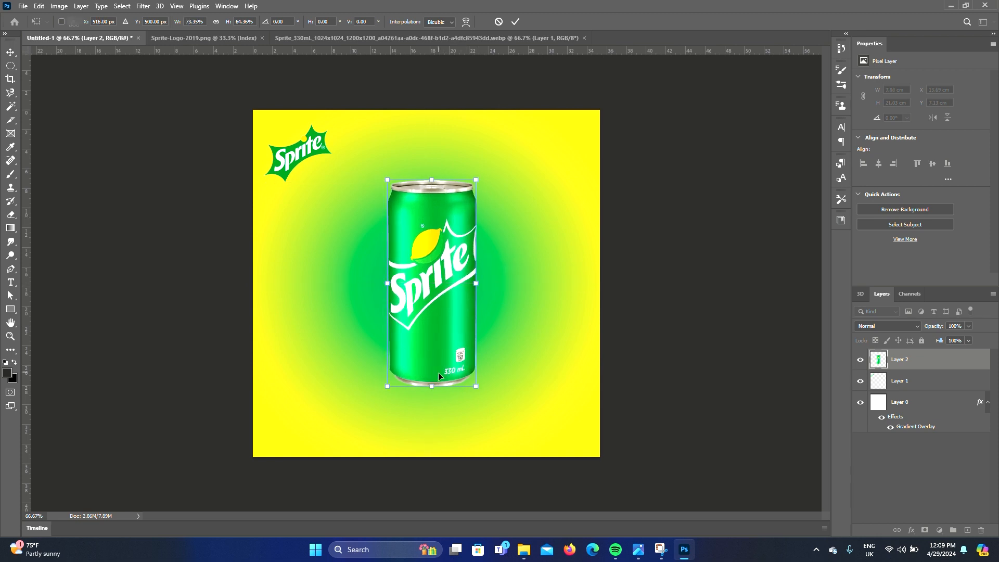
{"action": "key", "text": "Return"}
{"action": "left_click_drag", "start_coordinate": [447, 350], "coordinate": [442, 346]}
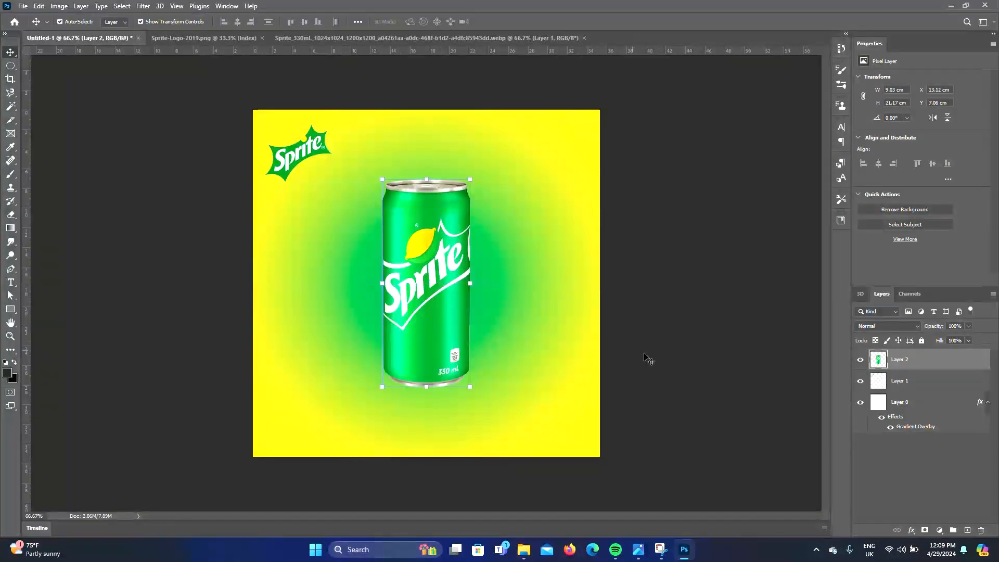
{"action": "left_click", "coordinate": [701, 360]}
{"action": "key", "text": "ctrl+0"}
{"action": "left_click", "coordinate": [668, 285]}
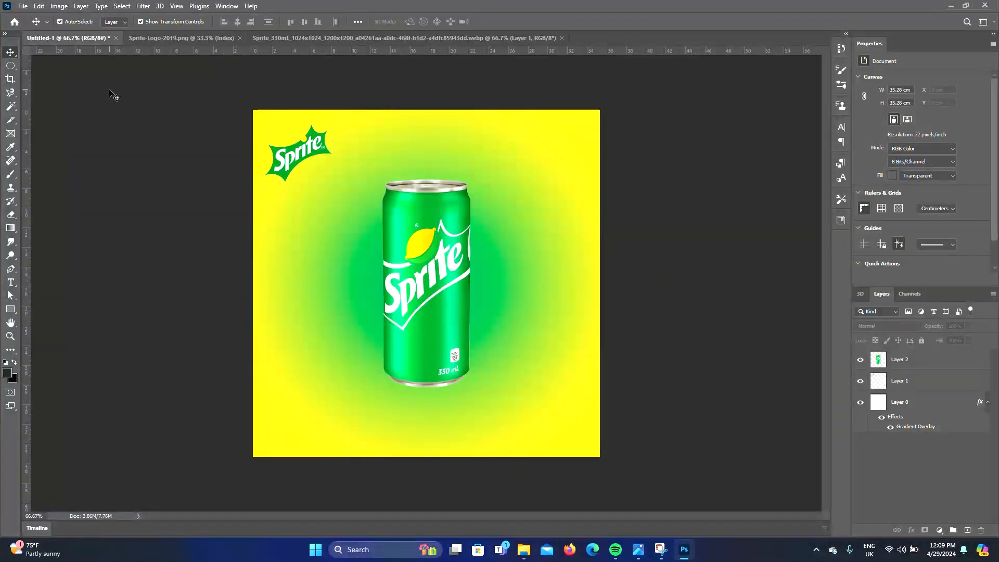
Open the darling-scrap-water-splash-24 image file
{"action": "left_click", "coordinate": [23, 5]}
{"action": "left_click", "coordinate": [33, 25]}
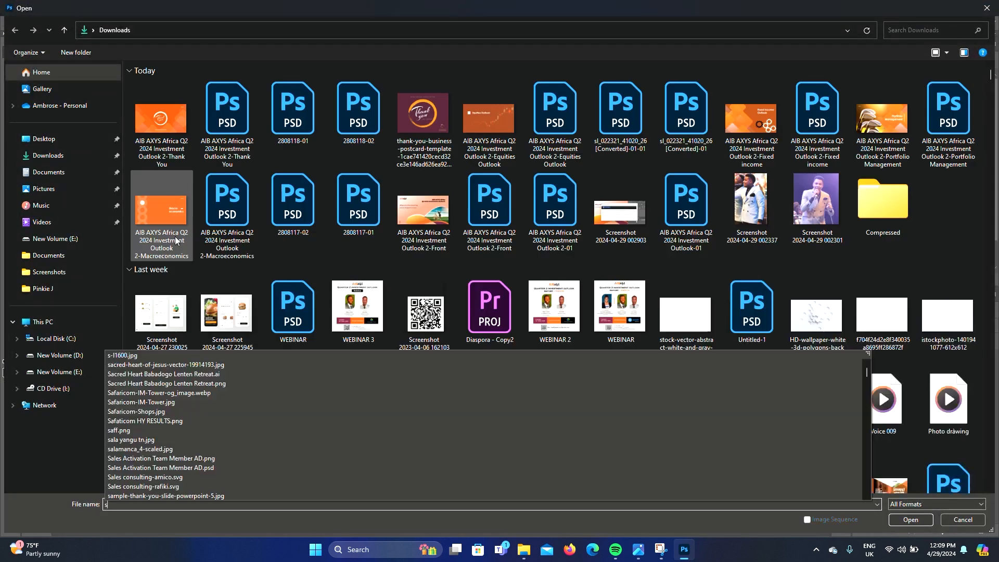
{"action": "left_click_drag", "start_coordinate": [990, 75], "coordinate": [977, 463]}
{"action": "double_click", "coordinate": [805, 382]}
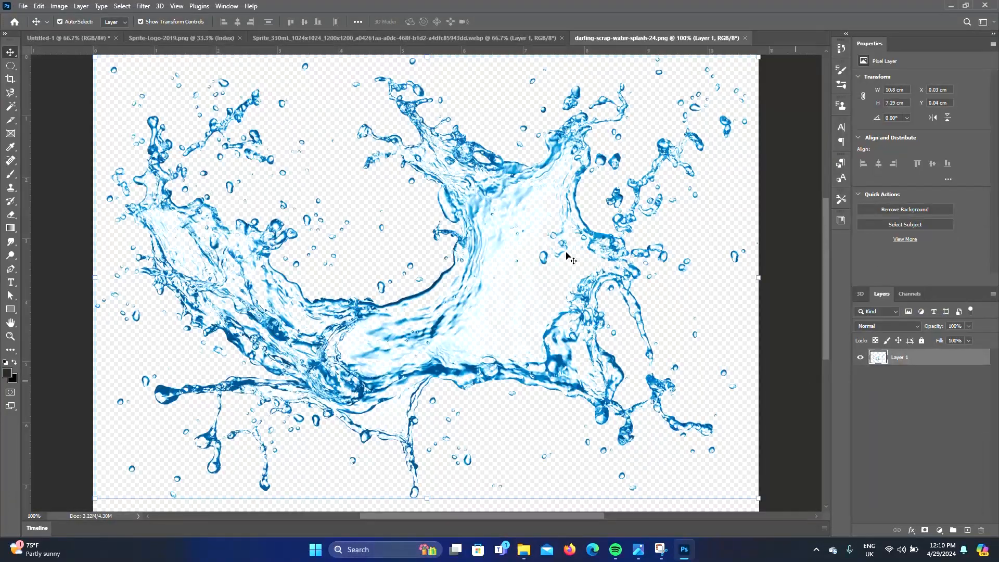
Bring the water splash into the design, about 23 cm wide, around the lower half of the can
{"action": "left_click_drag", "start_coordinate": [451, 177], "coordinate": [245, 45]}
{"action": "key", "text": "ctrl+minus"}
{"action": "left_click_drag", "start_coordinate": [95, 35], "coordinate": [394, 295]}
{"action": "left_click_drag", "start_coordinate": [465, 341], "coordinate": [476, 336]}
{"action": "left_click_drag", "start_coordinate": [657, 173], "coordinate": [566, 236]}
{"action": "left_click_drag", "start_coordinate": [467, 294], "coordinate": [464, 306]}
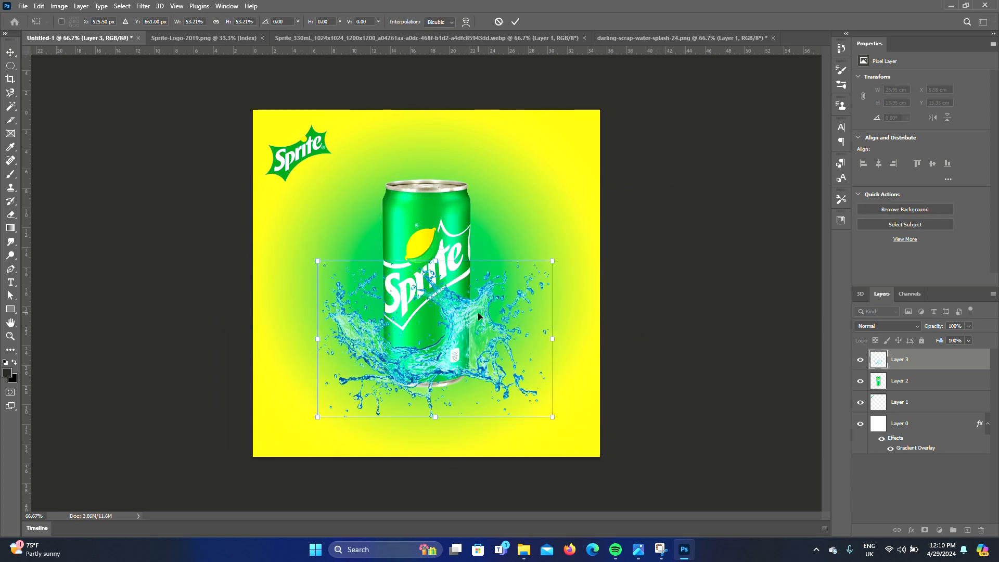
{"action": "left_click_drag", "start_coordinate": [554, 262], "coordinate": [550, 266]}
{"action": "left_click_drag", "start_coordinate": [484, 315], "coordinate": [474, 319]}
{"action": "key", "text": "Return"}
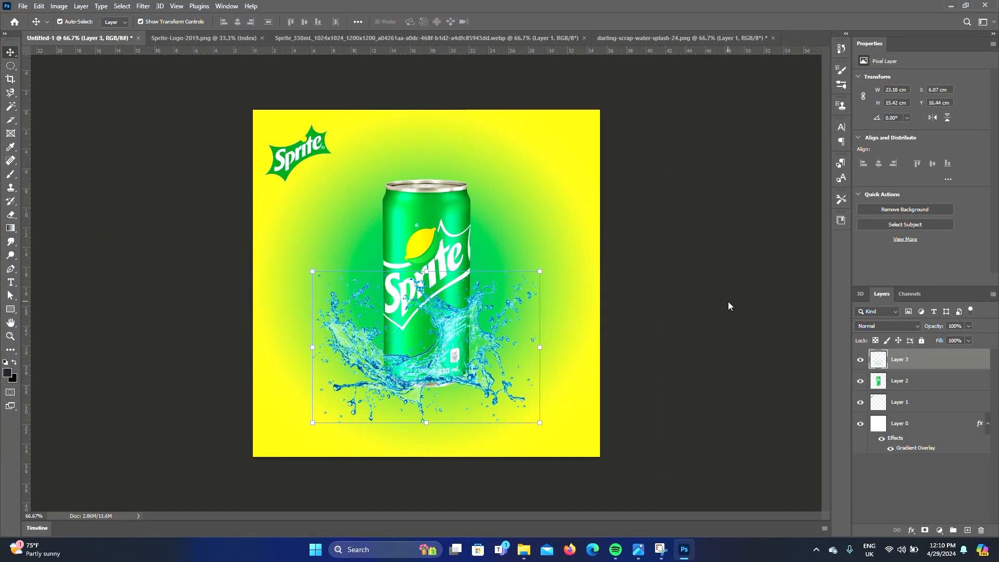
Set the splash layer's blend mode to Darken
{"action": "left_click", "coordinate": [917, 326]}
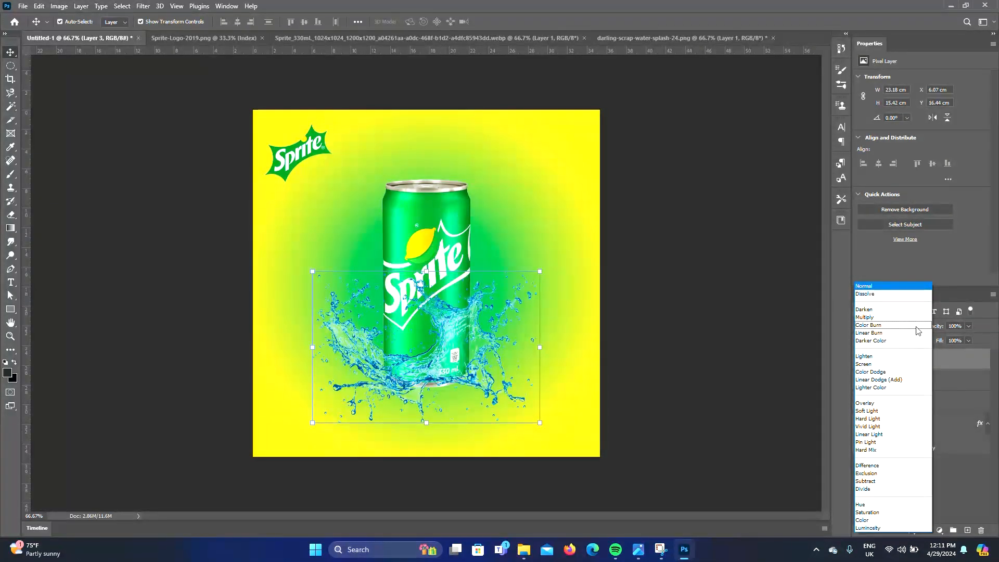
{"action": "key", "text": "Down"}
{"action": "key", "text": "Down"}
{"action": "key", "text": "Down"}
{"action": "key", "text": "Down"}
{"action": "key", "text": "Down"}
{"action": "key", "text": "Down"}
{"action": "key", "text": "Down"}
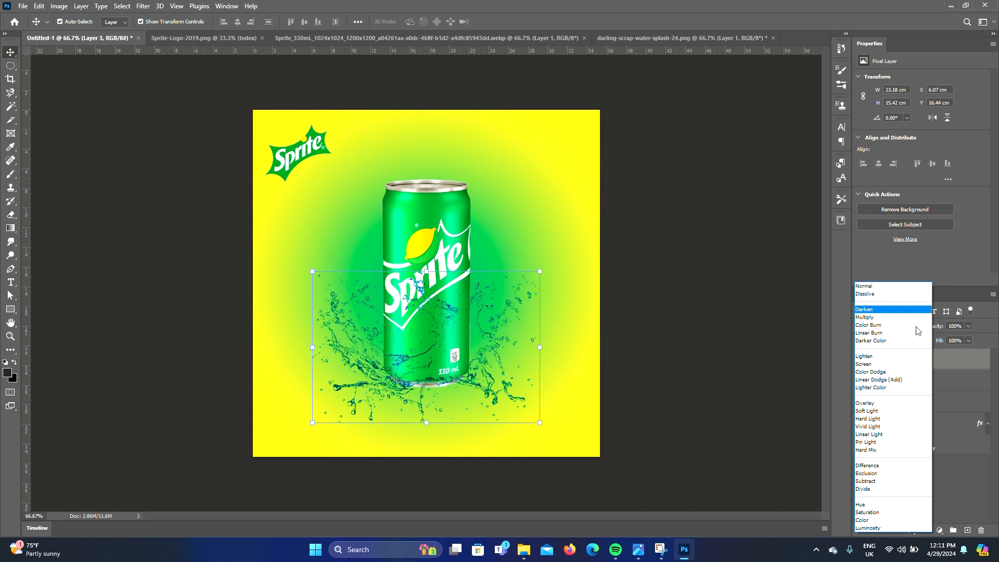
{"action": "key", "text": "Down"}
{"action": "key", "text": "Down"}
{"action": "key", "text": "Down"}
{"action": "key", "text": "Down"}
{"action": "key", "text": "Down"}
{"action": "key", "text": "Down"}
{"action": "key", "text": "Down"}
{"action": "key", "text": "Down"}
{"action": "key", "text": "Down"}
{"action": "key", "text": "Down"}
{"action": "key", "text": "Down"}
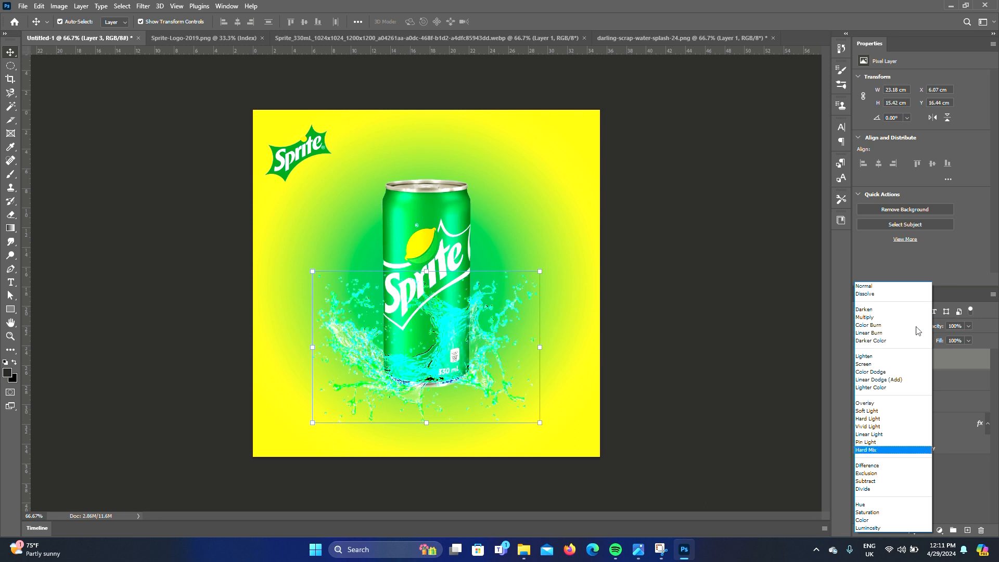
{"action": "key", "text": "Up"}
{"action": "key", "text": "Up"}
{"action": "key", "text": "Up"}
{"action": "key", "text": "Up"}
{"action": "key", "text": "Up"}
{"action": "key", "text": "Up"}
{"action": "key", "text": "Up"}
{"action": "key", "text": "Up"}
{"action": "key", "text": "Up"}
{"action": "key", "text": "Up"}
{"action": "key", "text": "Up"}
{"action": "key", "text": "Up"}
{"action": "key", "text": "Up"}
{"action": "key", "text": "Up"}
{"action": "key", "text": "Up"}
{"action": "key", "text": "Up"}
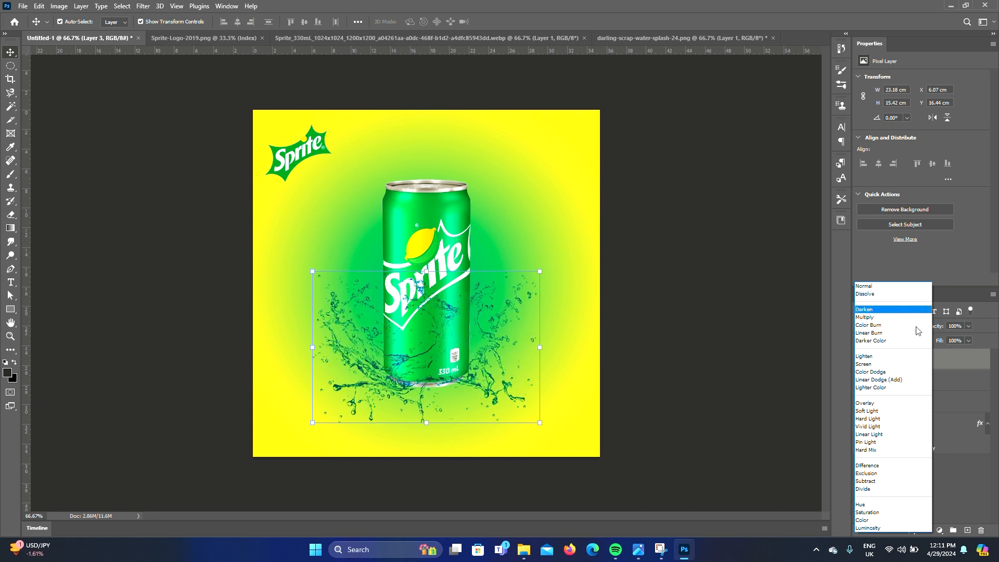
{"action": "key", "text": "Return"}
{"action": "left_click", "coordinate": [698, 349]}
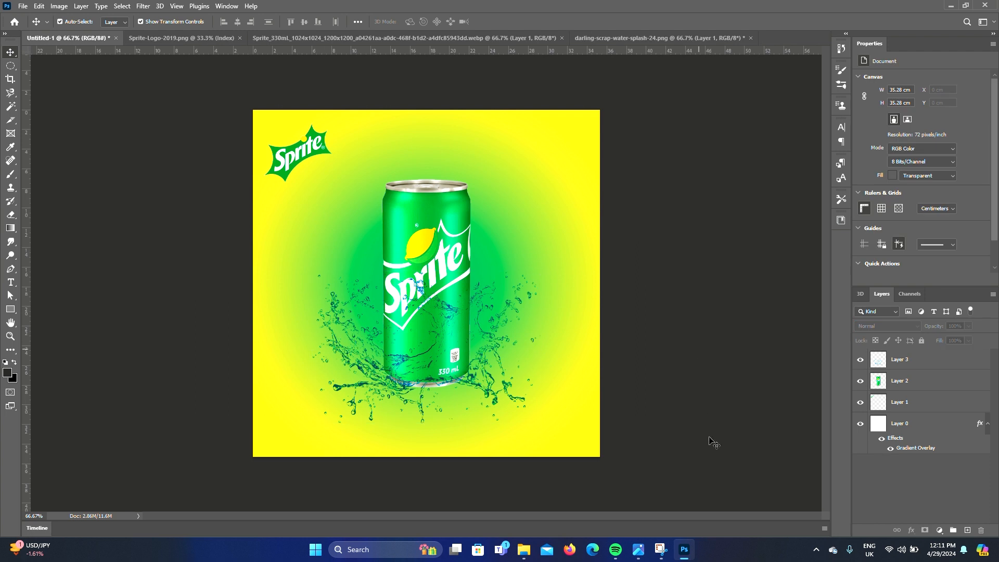
Open the lemon slices with leaves image file
{"action": "key", "text": "ctrl+plus"}
{"action": "key", "text": "ctrl+minus"}
{"action": "key", "text": "ctrl+o"}
{"action": "scroll", "coordinate": [926, 169], "scroll_direction": "down", "scroll_amount": 10}
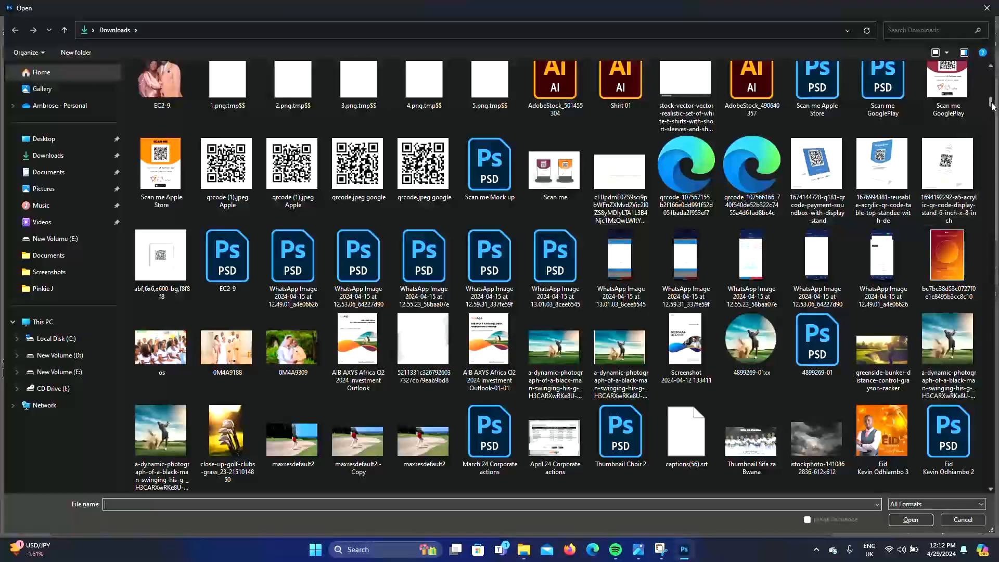
{"action": "left_click_drag", "start_coordinate": [991, 295], "coordinate": [990, 473]}
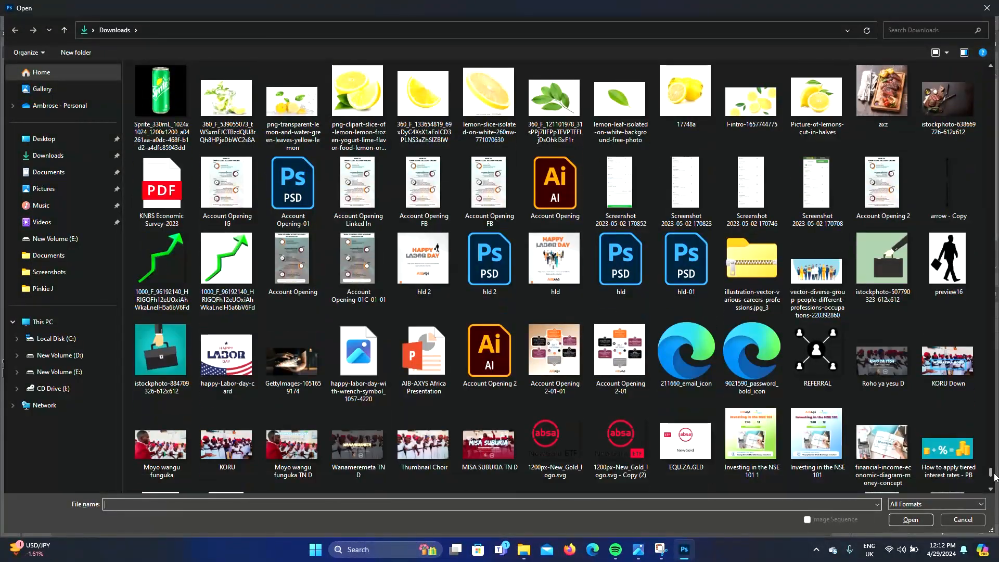
{"action": "double_click", "coordinate": [363, 125]}
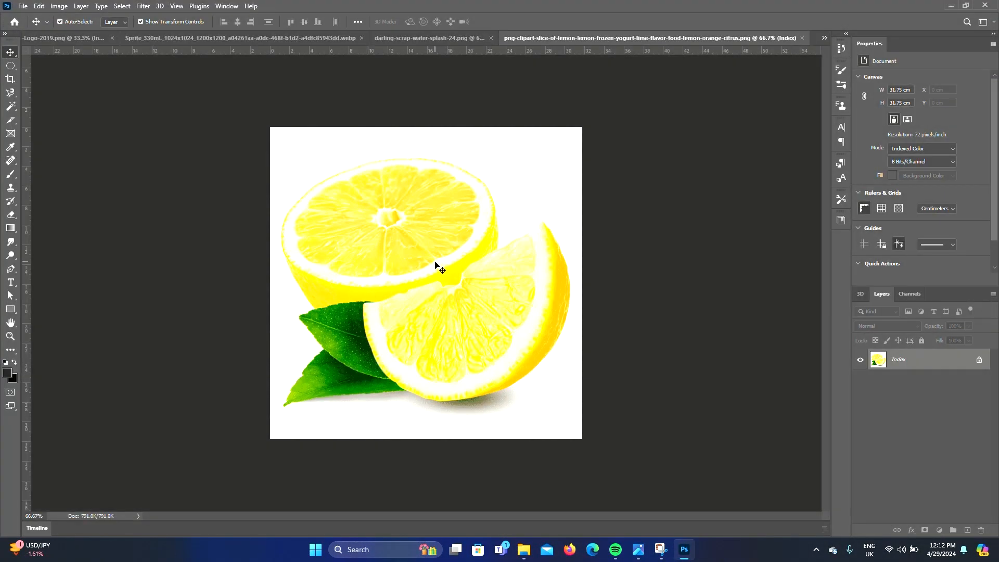
Select the lemons by picking the white background with the Magic Wand and inverting the selection
{"action": "left_click", "coordinate": [10, 106]}
{"action": "left_click", "coordinate": [520, 408]}
{"action": "right_click", "coordinate": [10, 106]}
{"action": "left_click", "coordinate": [50, 117]}
{"action": "left_click", "coordinate": [501, 405]}
{"action": "left_click", "coordinate": [506, 210]}
{"action": "left_click", "coordinate": [10, 65]}
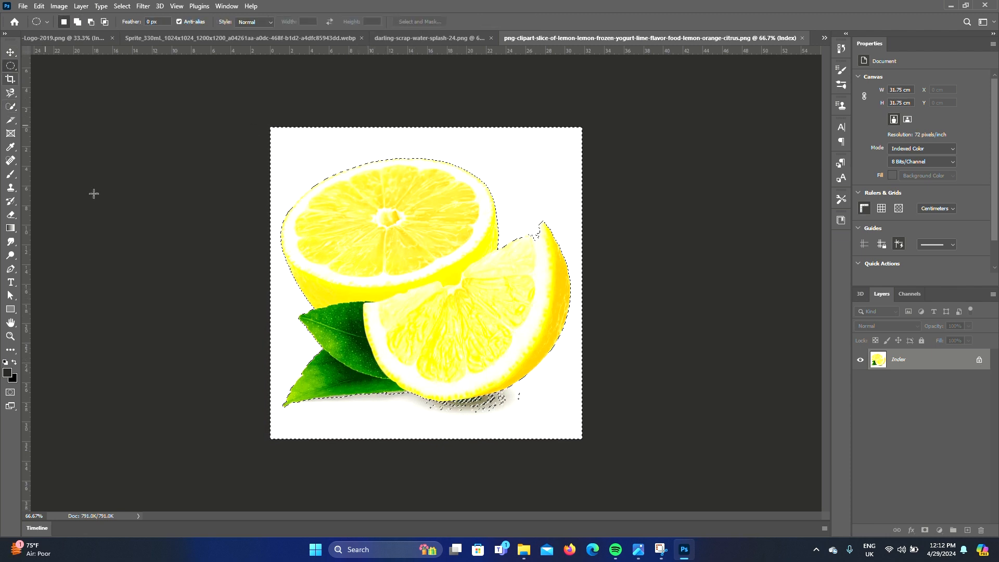
{"action": "key", "text": "ctrl+shift+i"}
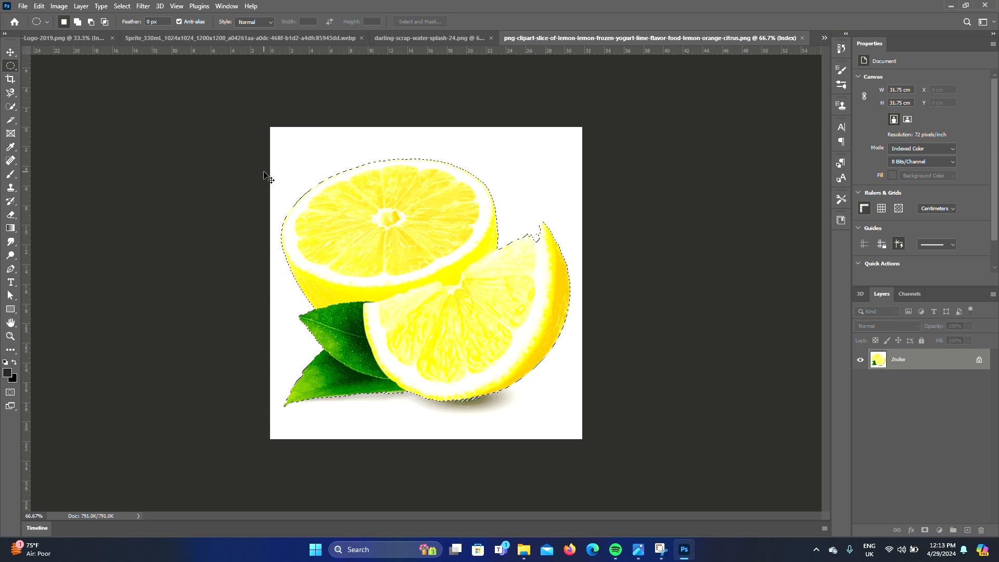
Close the can, splash and logo source documents without saving and return to the design
{"action": "left_click", "coordinate": [58, 38]}
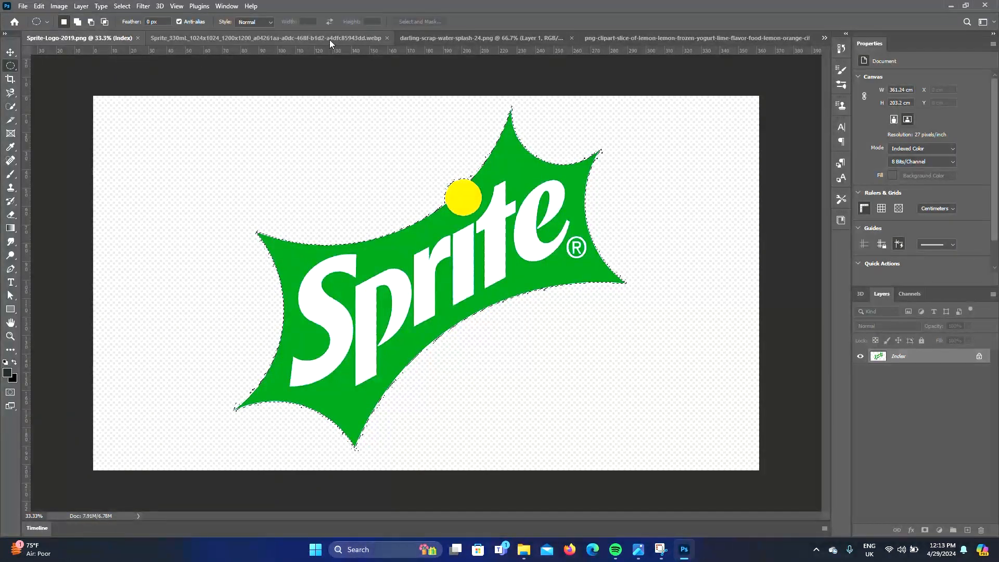
{"action": "left_click", "coordinate": [387, 38]}
{"action": "left_click", "coordinate": [358, 42]}
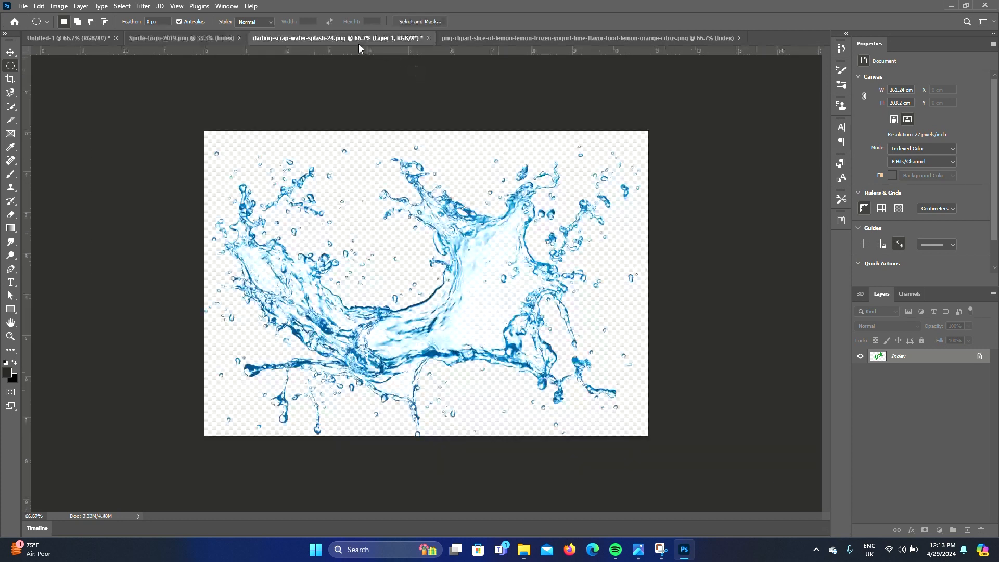
{"action": "left_click", "coordinate": [425, 37]}
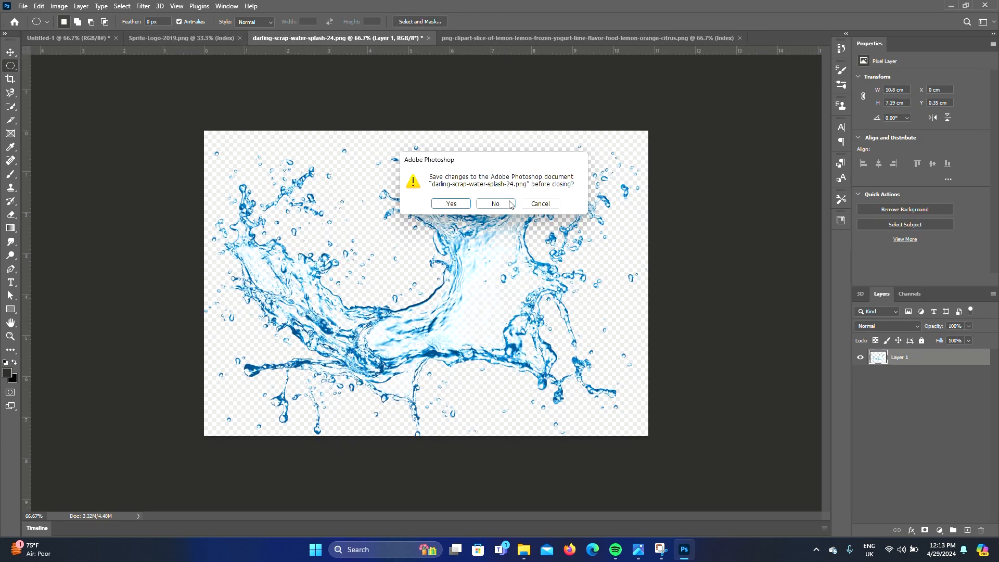
{"action": "left_click", "coordinate": [501, 204]}
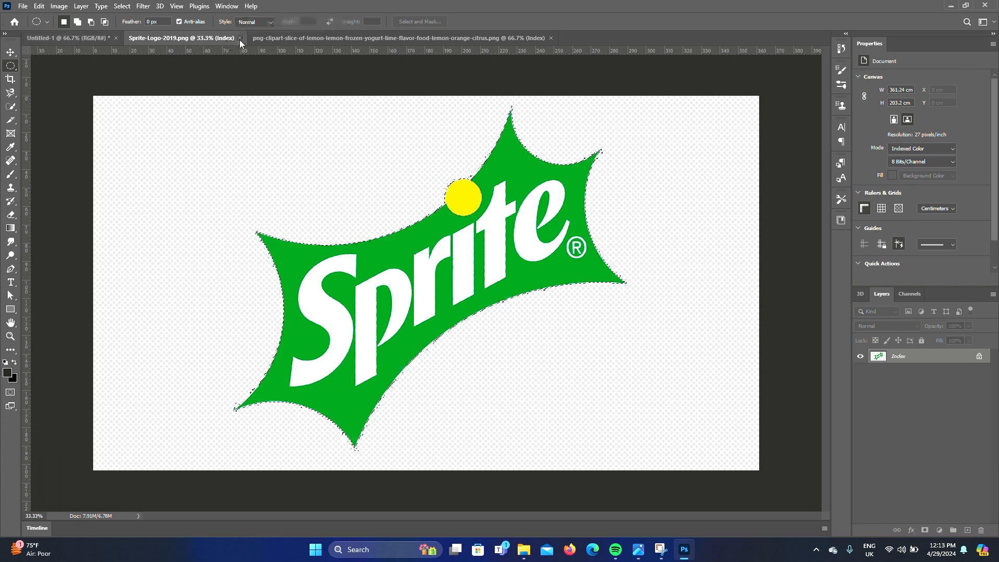
{"action": "left_click", "coordinate": [239, 38]}
{"action": "left_click", "coordinate": [82, 38]}
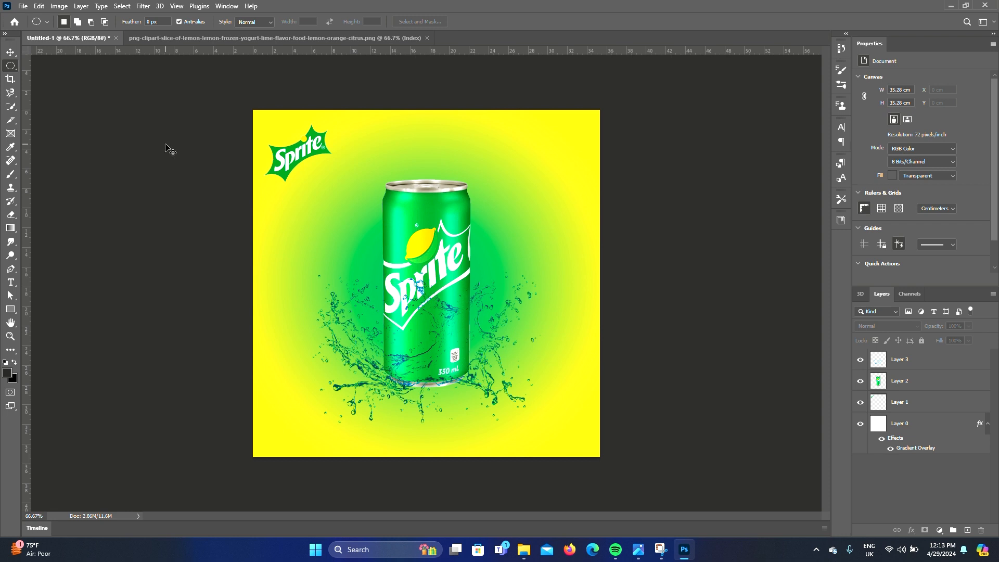
Paste the lemons into the design and scale them to about 14 cm wide in the lower-right corner
{"action": "key", "text": "ctrl+v"}
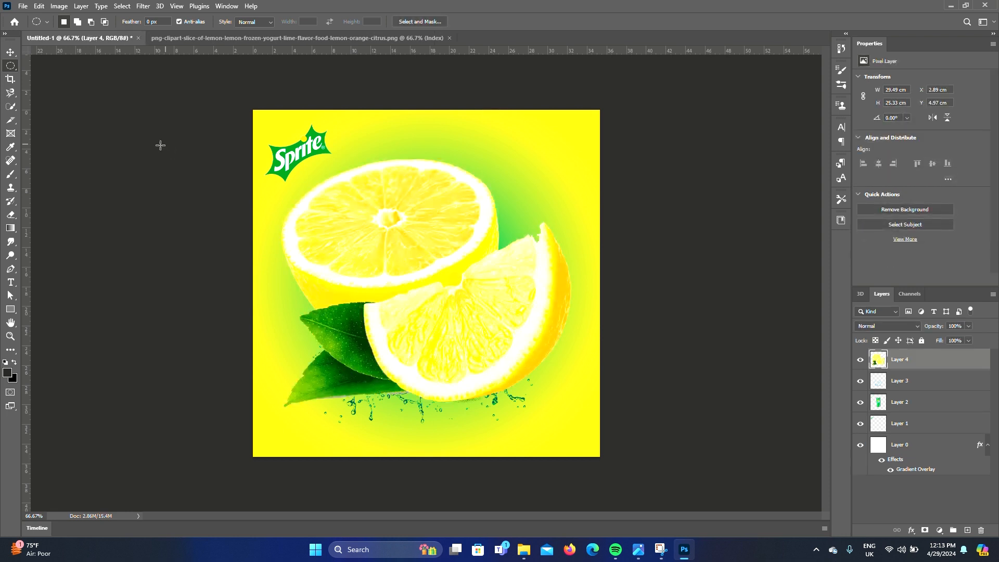
{"action": "left_click", "coordinate": [11, 53]}
{"action": "left_click_drag", "start_coordinate": [463, 358], "coordinate": [591, 440]}
{"action": "left_click_drag", "start_coordinate": [409, 242], "coordinate": [560, 370]}
{"action": "left_click_drag", "start_coordinate": [582, 418], "coordinate": [514, 385]}
{"action": "key", "text": "Return"}
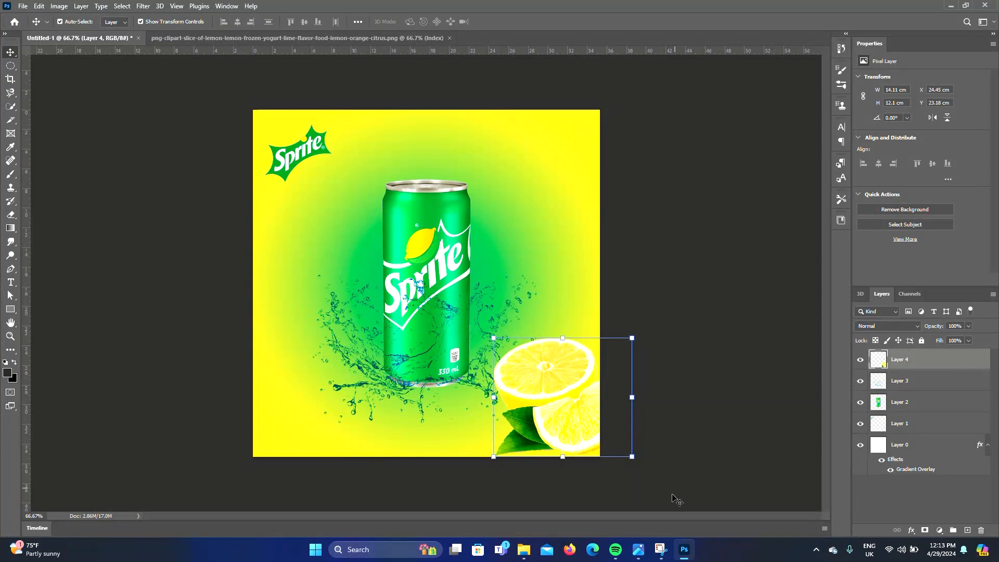
Enlarge the lemons to about 22 cm wide so they bleed off the lower-right corner
{"action": "left_click_drag", "start_coordinate": [632, 456], "coordinate": [691, 499]}
{"action": "left_click_drag", "start_coordinate": [704, 337], "coordinate": [709, 346]}
{"action": "left_click_drag", "start_coordinate": [570, 386], "coordinate": [580, 386]}
{"action": "left_click_drag", "start_coordinate": [514, 311], "coordinate": [498, 291]}
{"action": "left_click_drag", "start_coordinate": [570, 354], "coordinate": [576, 370]}
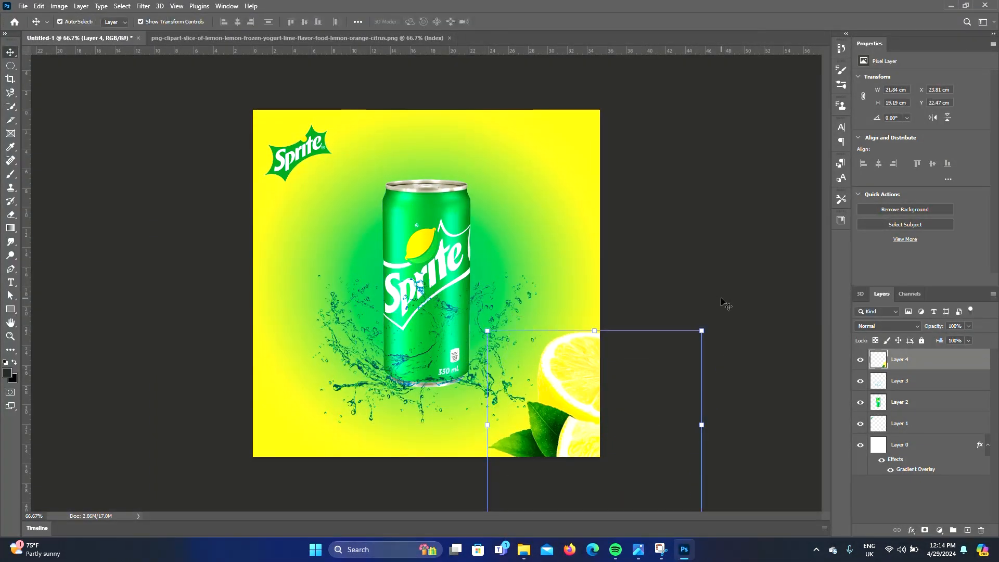
{"action": "left_click", "coordinate": [704, 257]}
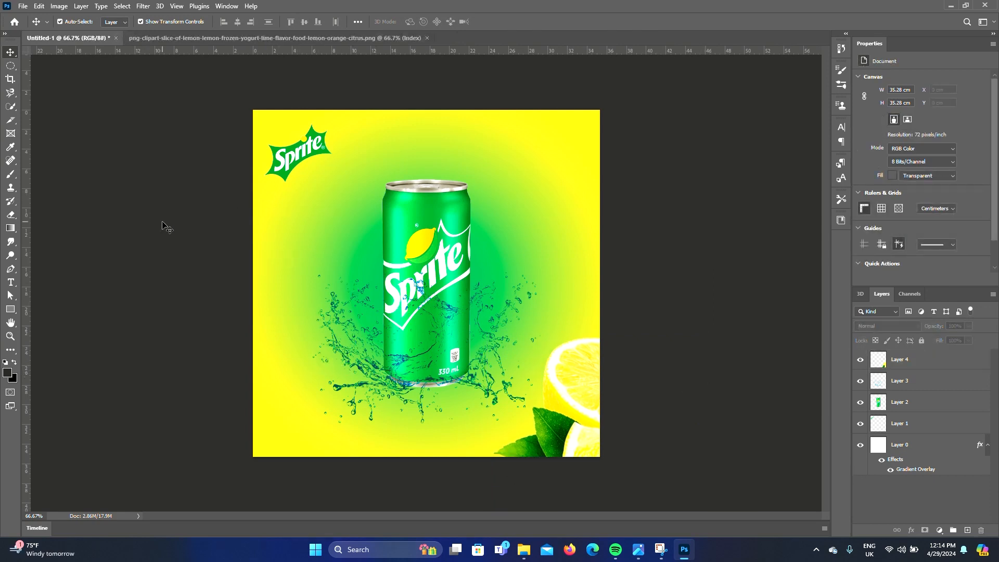
Open the single lemon slice image file
{"action": "key", "text": "ctrl+o"}
{"action": "scroll", "coordinate": [703, 355], "scroll_direction": "down", "scroll_amount": 5}
{"action": "left_click_drag", "start_coordinate": [991, 79], "coordinate": [991, 475]}
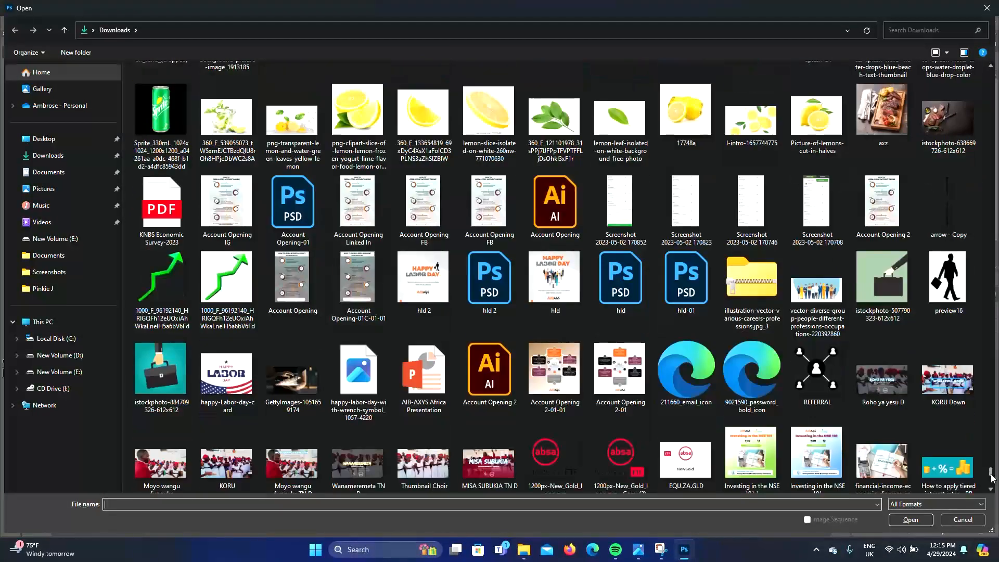
{"action": "double_click", "coordinate": [413, 109]}
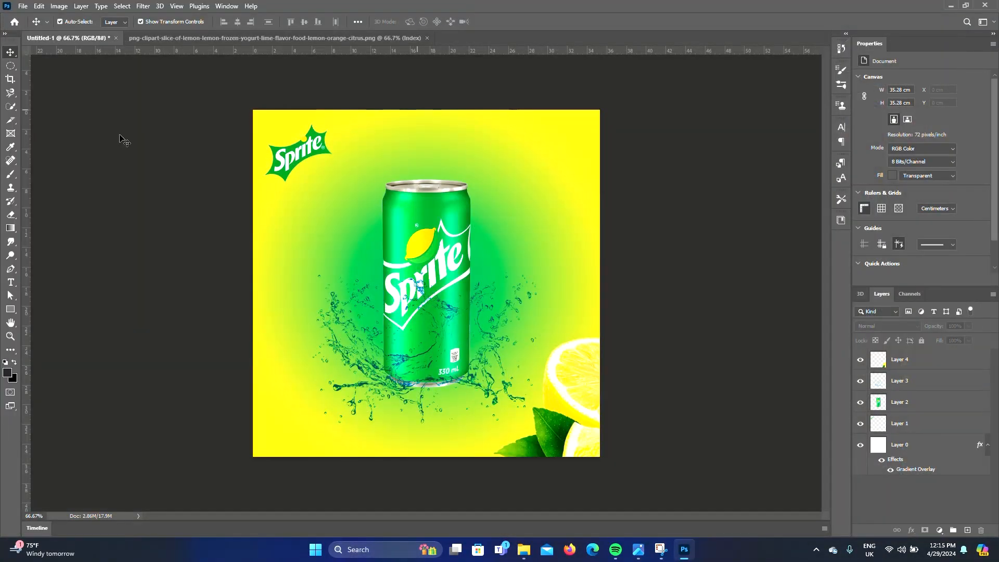
Unlock the lemon slice layer, select the subject and delete the white background around it
{"action": "left_click", "coordinate": [9, 107]}
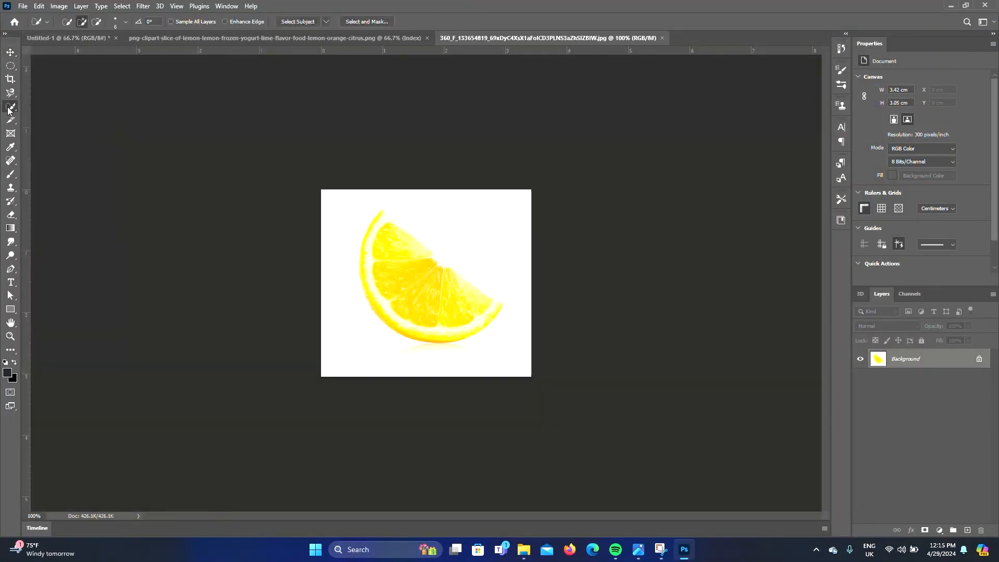
{"action": "left_click", "coordinate": [978, 359]}
{"action": "left_click", "coordinate": [285, 24]}
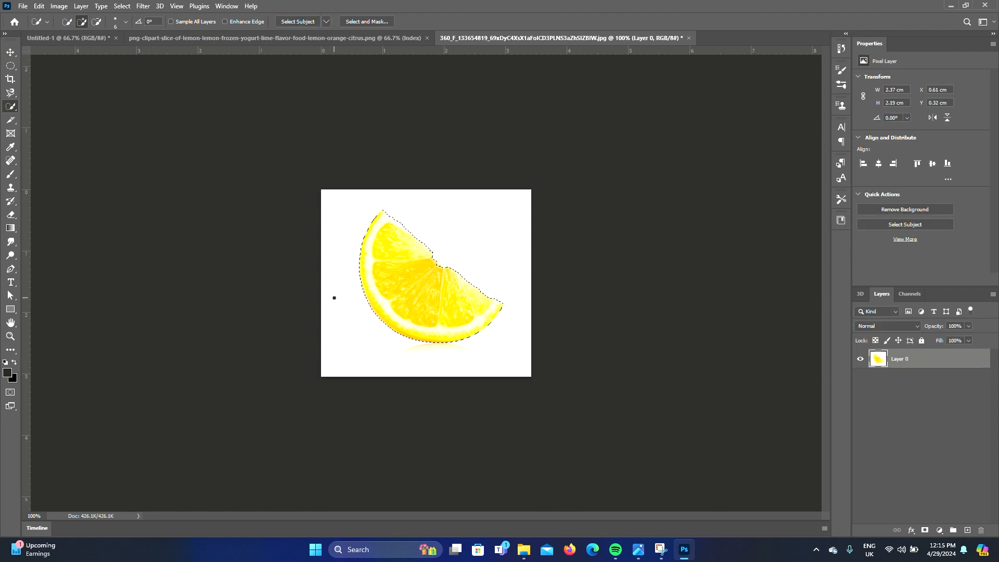
{"action": "left_click", "coordinate": [439, 263]}
{"action": "right_click", "coordinate": [433, 266]}
{"action": "left_click", "coordinate": [467, 282]}
{"action": "key", "text": "Delete"}
{"action": "right_click", "coordinate": [338, 271]}
{"action": "left_click", "coordinate": [359, 277]}
Bring the lemon slice into the Sprite design near the logo
{"action": "left_click", "coordinate": [11, 52]}
{"action": "left_click_drag", "start_coordinate": [416, 291], "coordinate": [295, 217]}
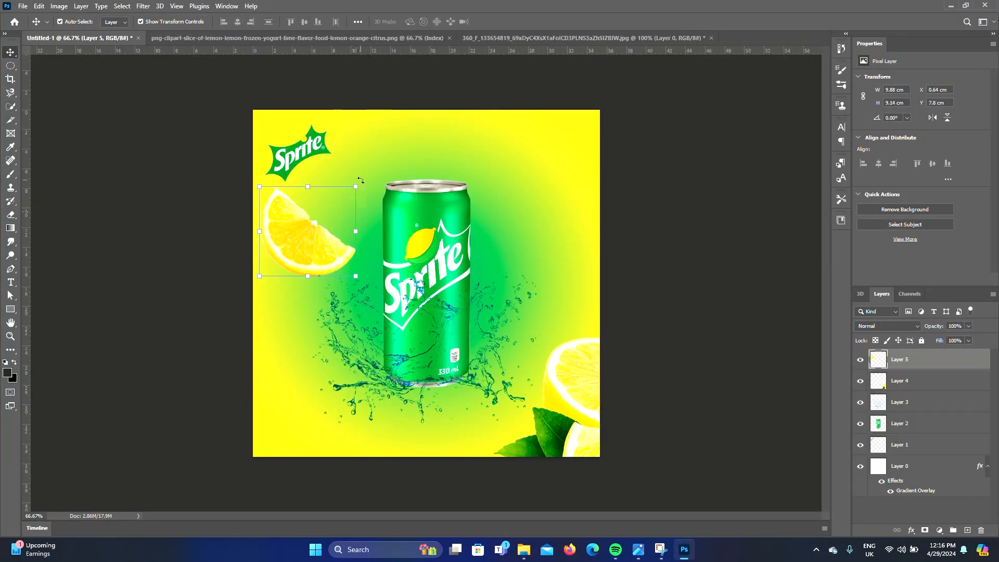
Flip the lemon slice horizontally and scale it to about 5.9 cm wide below the logo
{"action": "left_click", "coordinate": [357, 183]}
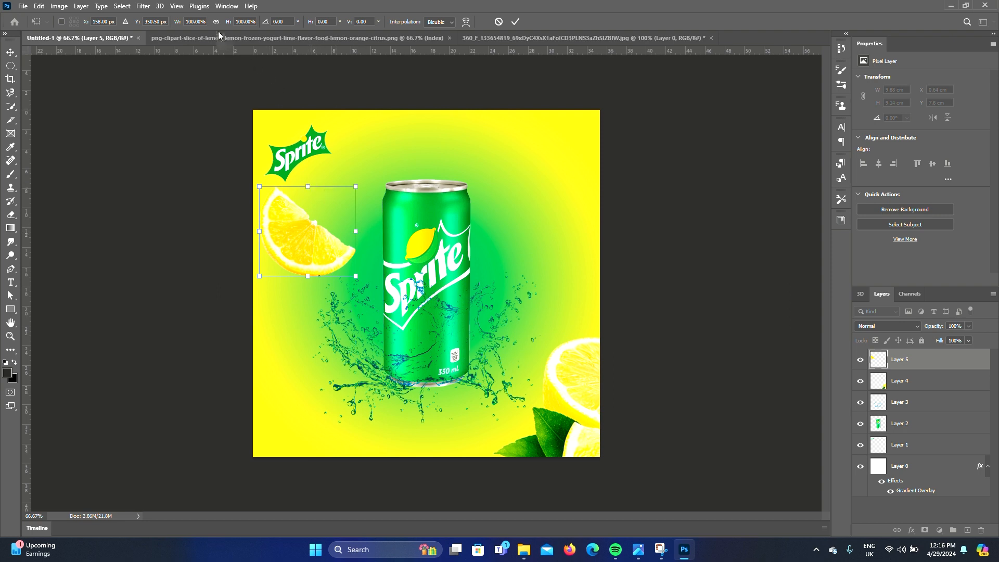
{"action": "type", "text": "-"}
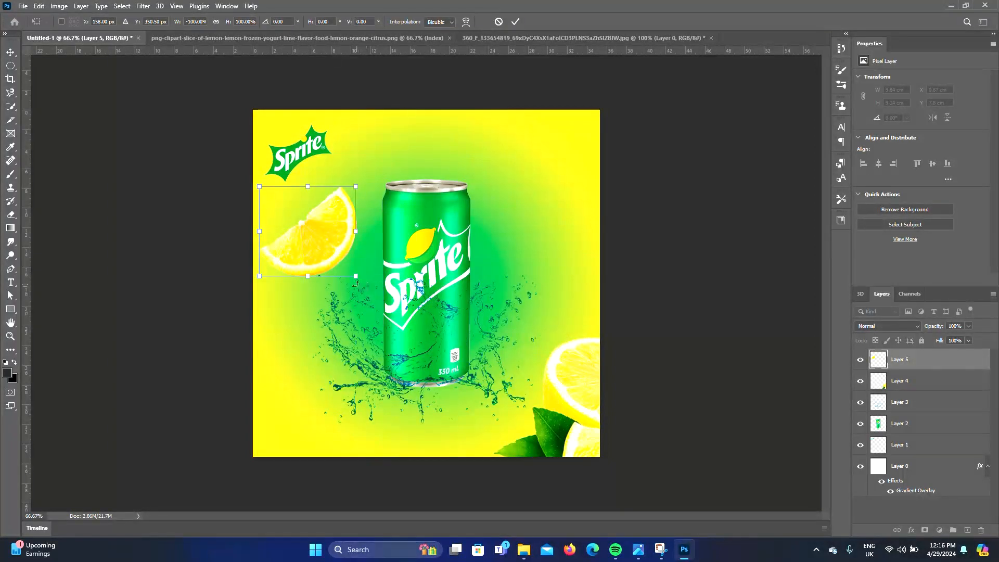
{"action": "left_click_drag", "start_coordinate": [355, 276], "coordinate": [332, 263]}
{"action": "key", "text": "Return"}
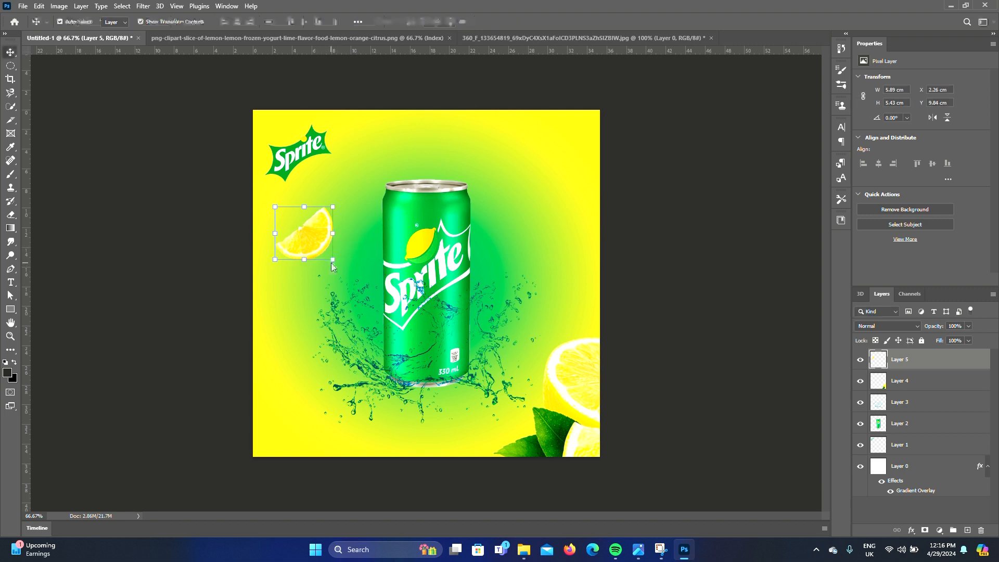
{"action": "left_click", "coordinate": [698, 338]}
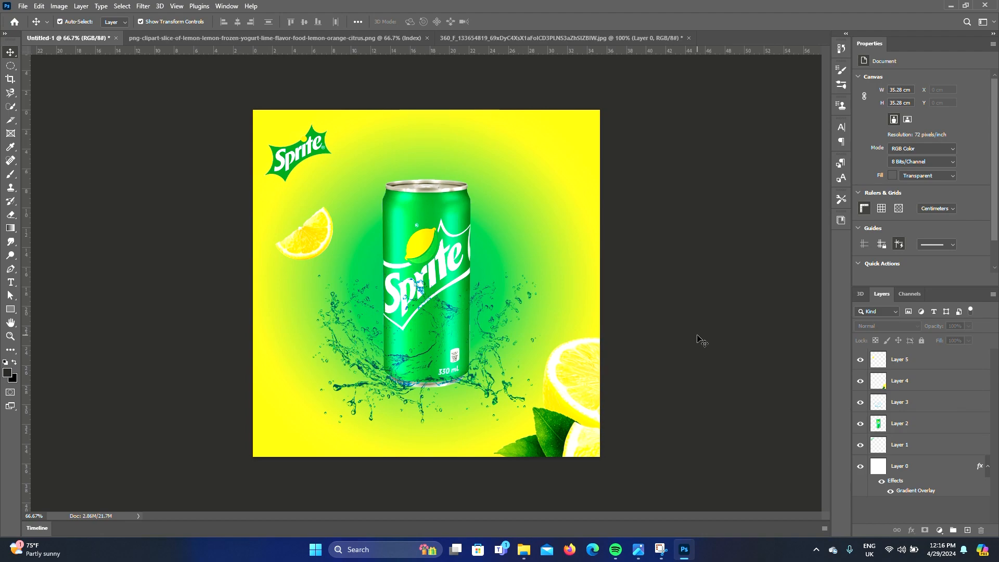
Open the mojito glass image file
{"action": "key", "text": "ctrl+o"}
{"action": "left_click_drag", "start_coordinate": [990, 71], "coordinate": [990, 471]}
{"action": "left_click", "coordinate": [222, 102]}
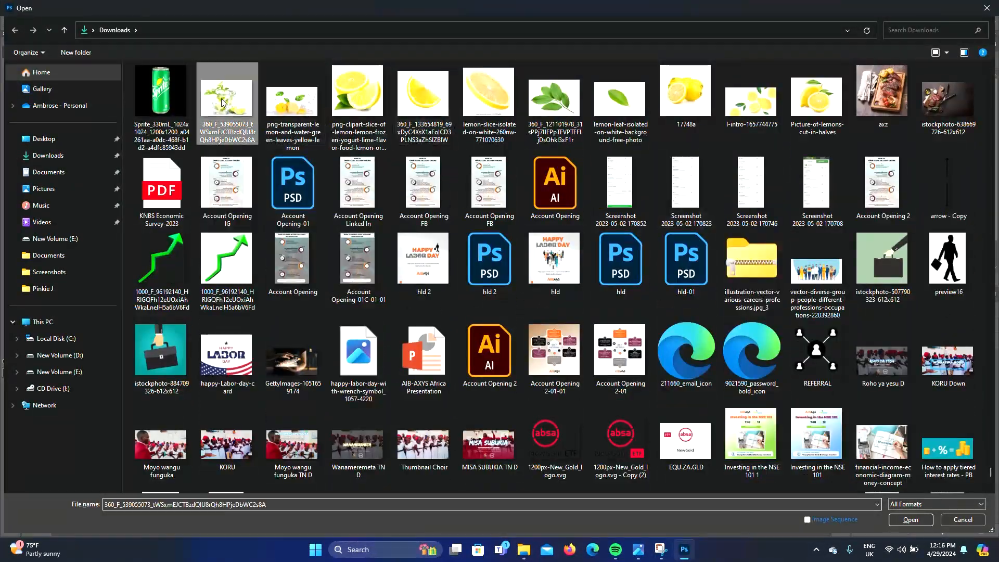
{"action": "double_click", "coordinate": [222, 102]}
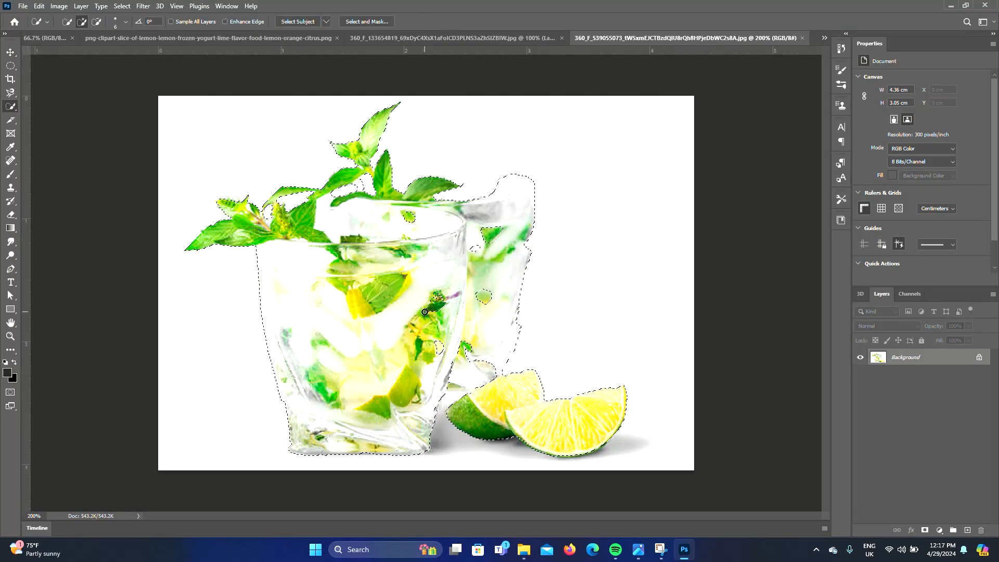
Extend the glass selection over the mint leaves with the Quick Selection tool
{"action": "left_click_drag", "start_coordinate": [444, 344], "coordinate": [460, 372]}
{"action": "mouse_move", "coordinate": [503, 318]}
{"action": "left_mouse_down"}
{"action": "mouse_move", "coordinate": [490, 303]}
{"action": "mouse_move", "coordinate": [482, 215]}
{"action": "left_mouse_up"}
{"action": "left_click_drag", "start_coordinate": [406, 225], "coordinate": [349, 189]}
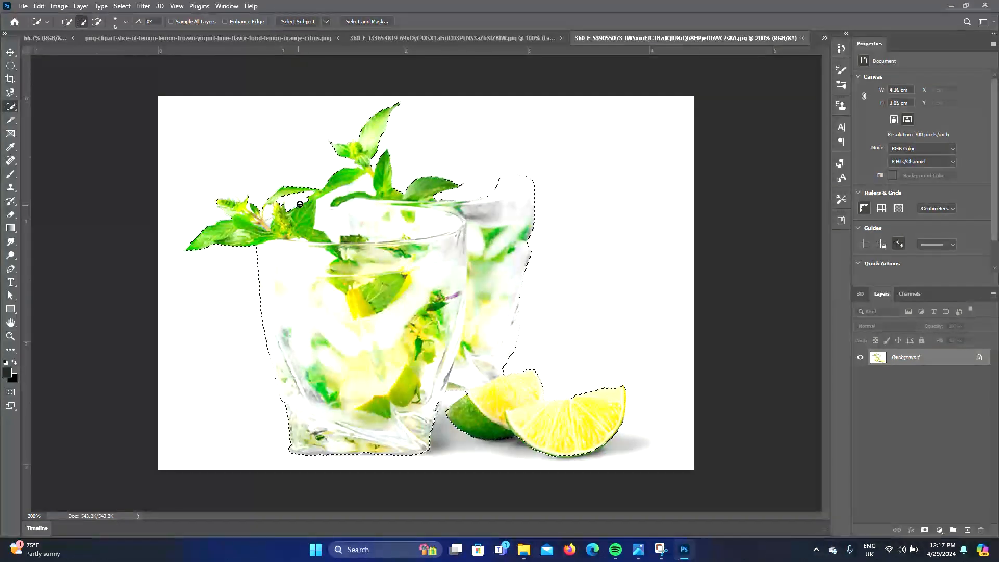
{"action": "key", "text": "m"}
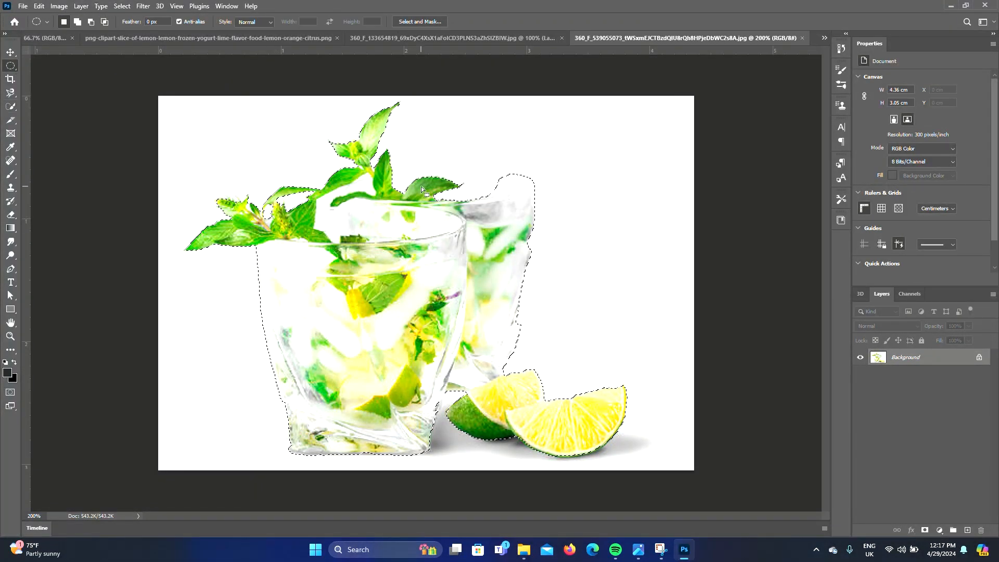
Add the rear glass outline and gaps to the selection using the Elliptical Marquee tool
{"action": "left_click_drag", "start_coordinate": [514, 187], "coordinate": [535, 173]}
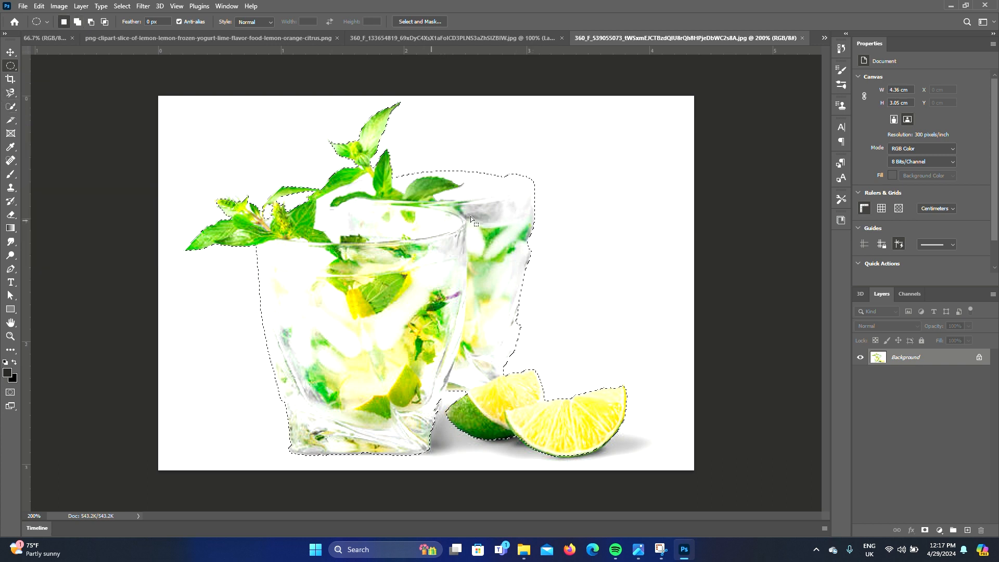
{"action": "left_click_drag", "start_coordinate": [357, 206], "coordinate": [448, 173]}
{"action": "left_click_drag", "start_coordinate": [391, 226], "coordinate": [462, 172]}
{"action": "left_click_drag", "start_coordinate": [387, 207], "coordinate": [468, 174]}
{"action": "left_click_drag", "start_coordinate": [458, 208], "coordinate": [534, 170]}
{"action": "left_click_drag", "start_coordinate": [428, 212], "coordinate": [525, 170]}
{"action": "left_click_drag", "start_coordinate": [495, 204], "coordinate": [534, 269]}
{"action": "left_click_drag", "start_coordinate": [482, 247], "coordinate": [525, 343]}
{"action": "left_click_drag", "start_coordinate": [461, 271], "coordinate": [520, 380]}
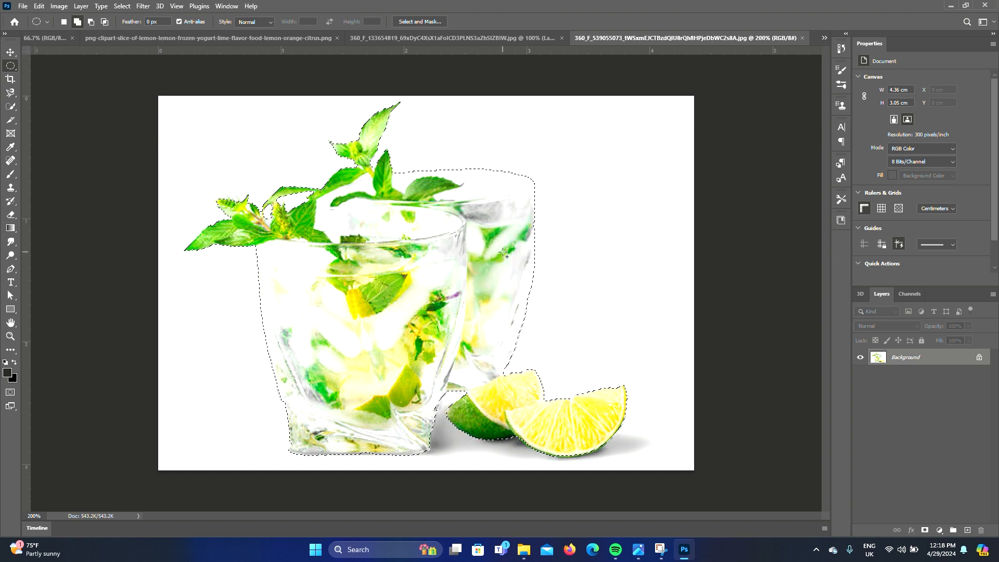
{"action": "left_click_drag", "start_coordinate": [495, 198], "coordinate": [536, 252]}
{"action": "left_click_drag", "start_coordinate": [474, 235], "coordinate": [534, 321]}
{"action": "left_click_drag", "start_coordinate": [379, 341], "coordinate": [441, 429]}
{"action": "left_click_drag", "start_coordinate": [374, 362], "coordinate": [439, 454]}
{"action": "left_click_drag", "start_coordinate": [341, 336], "coordinate": [282, 450]}
{"action": "left_click_drag", "start_coordinate": [319, 402], "coordinate": [292, 452]}
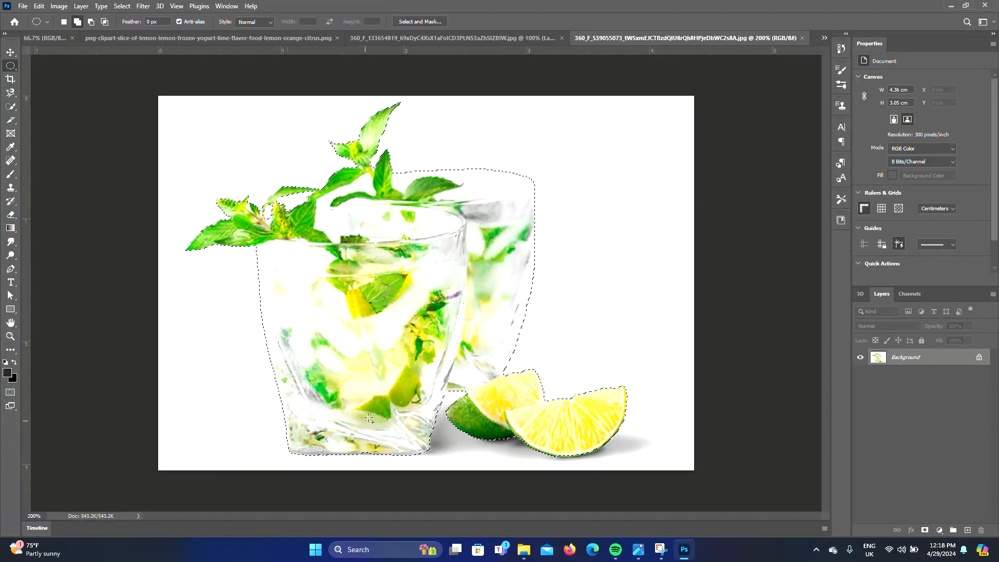
{"action": "left_click_drag", "start_coordinate": [433, 454], "coordinate": [433, 453]}
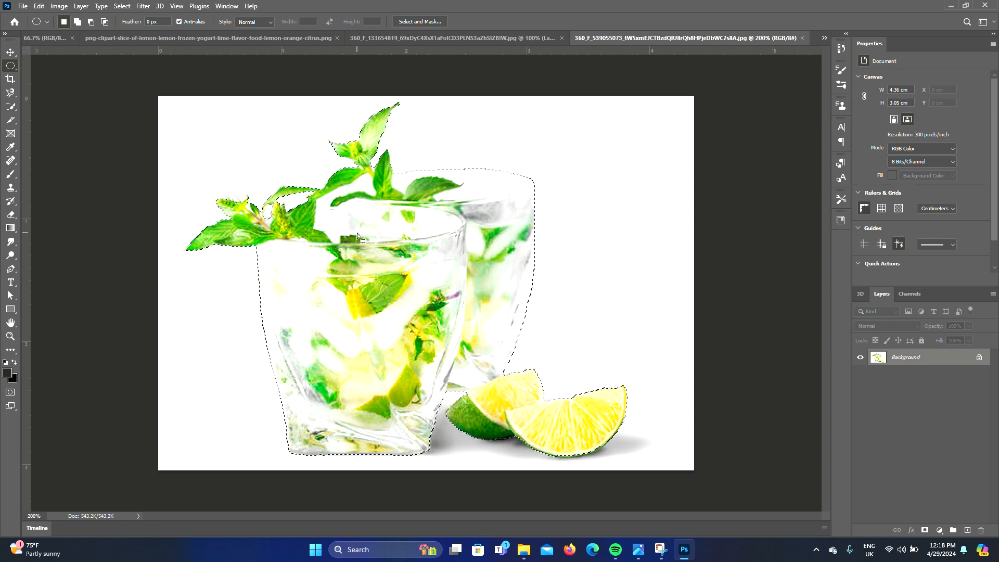
Unlock the glass layer, invert the selection and delete the white background
{"action": "left_click", "coordinate": [979, 357]}
{"action": "right_click", "coordinate": [355, 194]}
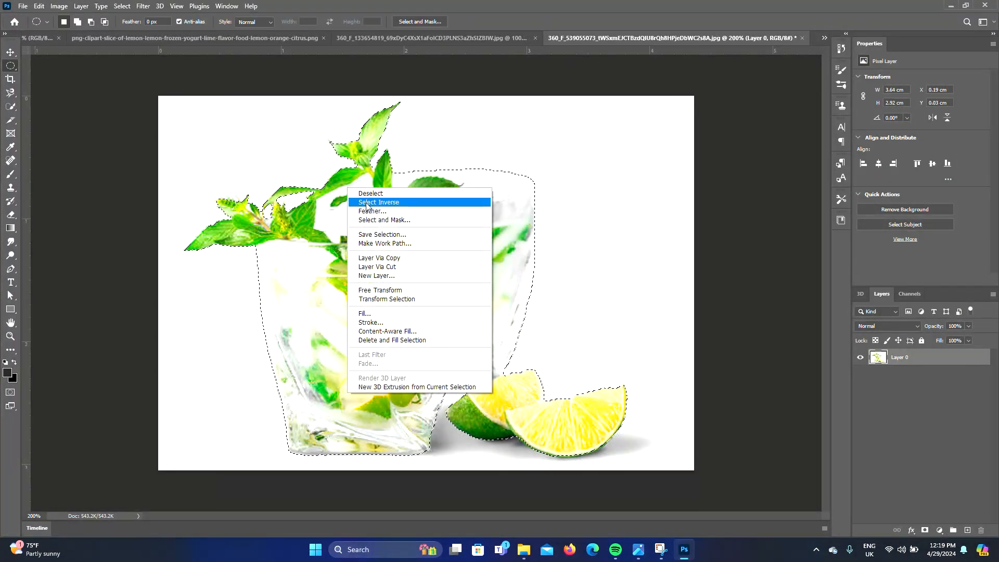
{"action": "left_click", "coordinate": [366, 202]}
{"action": "key", "text": "Delete"}
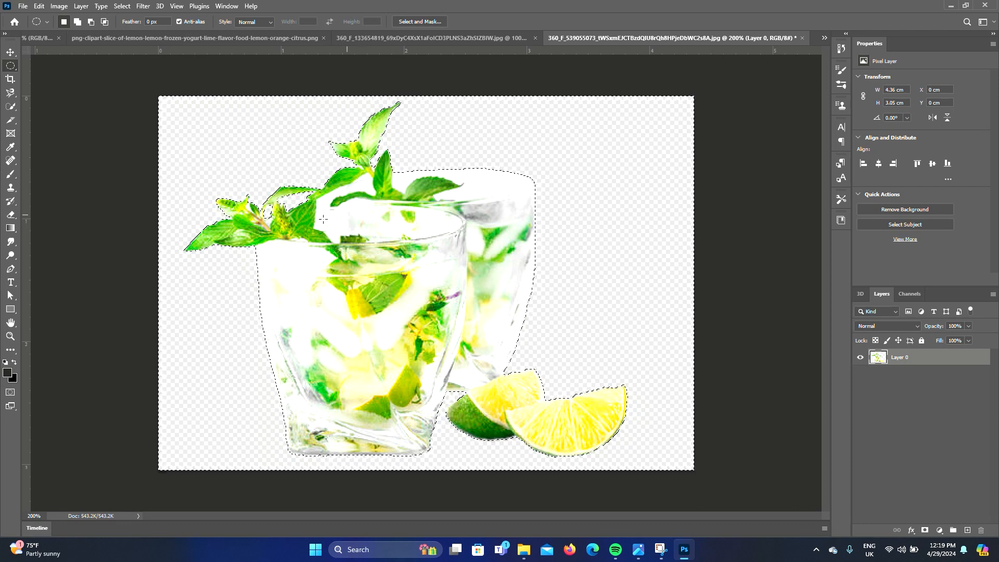
Clear the selection on the glass image
{"action": "right_click", "coordinate": [326, 177]}
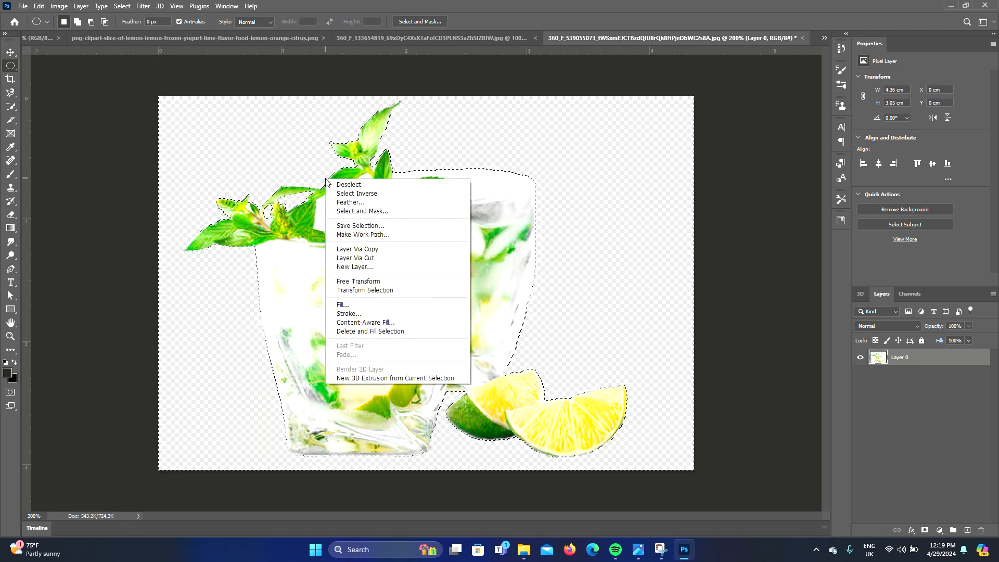
{"action": "left_click", "coordinate": [301, 199]}
{"action": "left_click", "coordinate": [180, 137]}
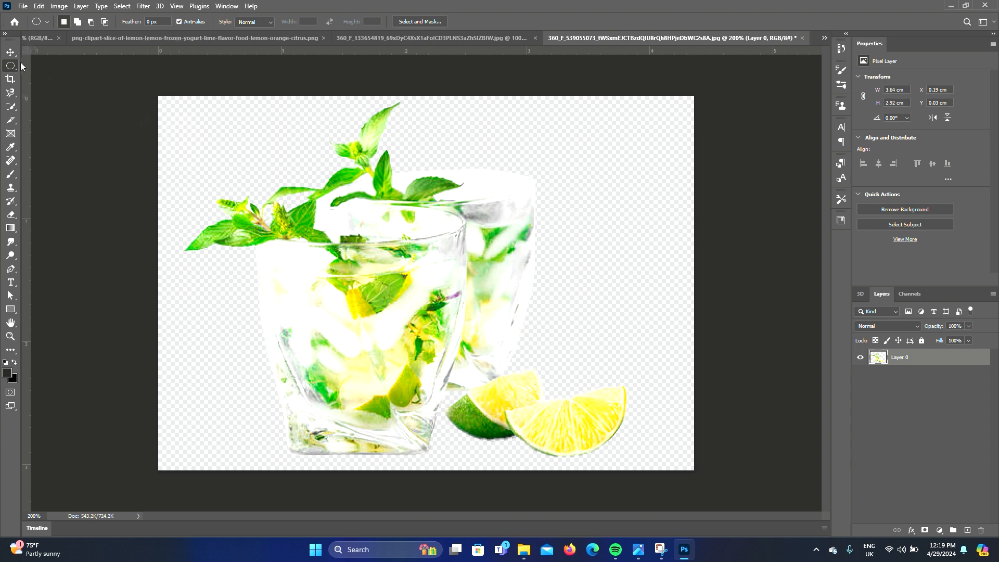
{"action": "left_click", "coordinate": [10, 107]}
{"action": "left_click", "coordinate": [332, 195]}
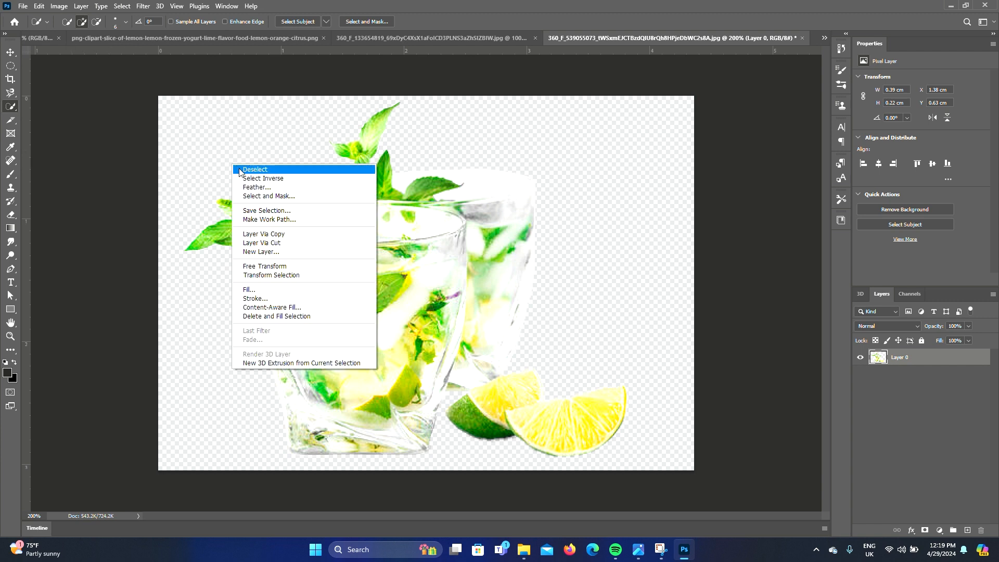
{"action": "left_click", "coordinate": [255, 169]}
Erase a leftover spot near the mint leaves with a small hard-round eraser
{"action": "left_click", "coordinate": [11, 215]}
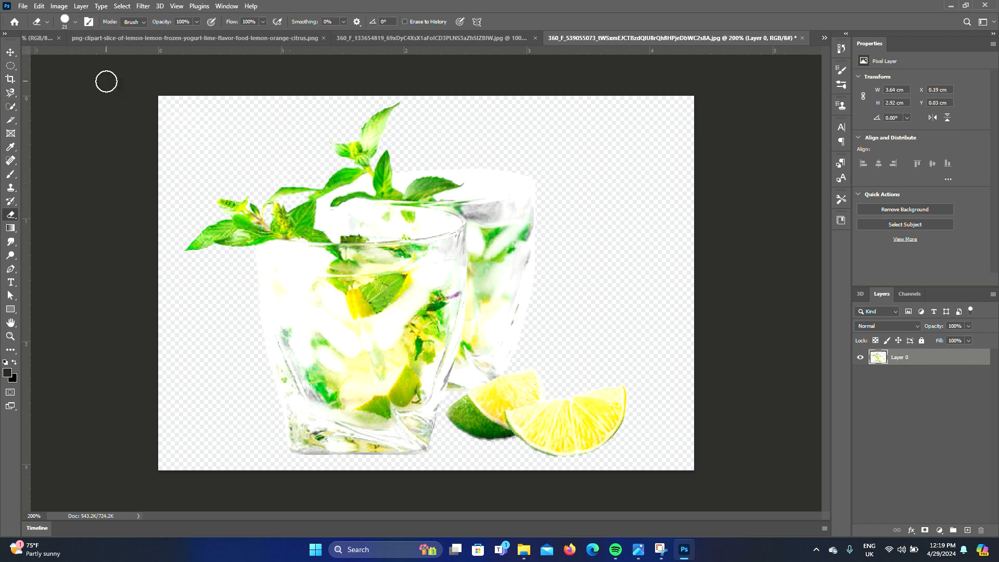
{"action": "left_click", "coordinate": [75, 22]}
{"action": "left_click_drag", "start_coordinate": [62, 54], "coordinate": [60, 54]}
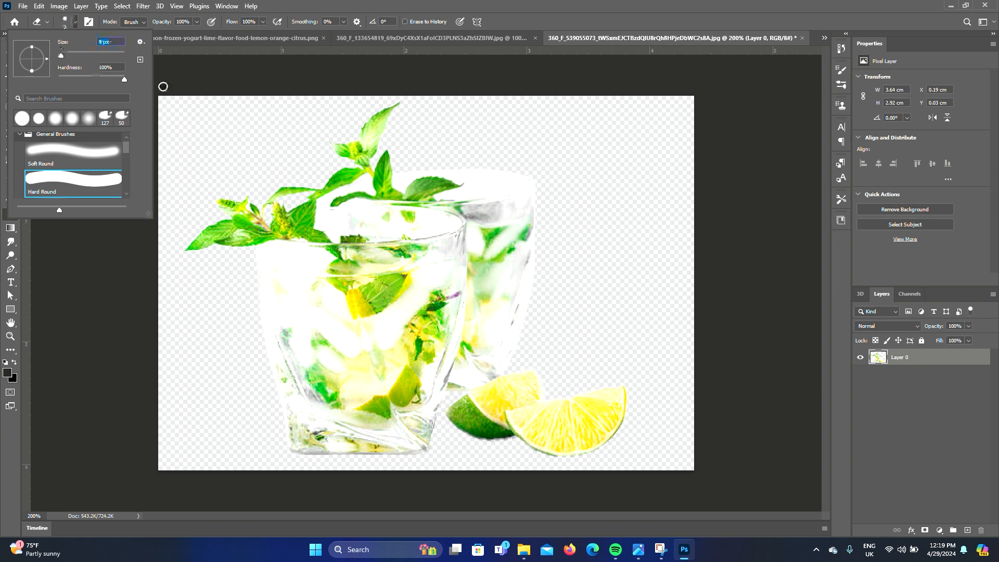
{"action": "left_click", "coordinate": [341, 193]}
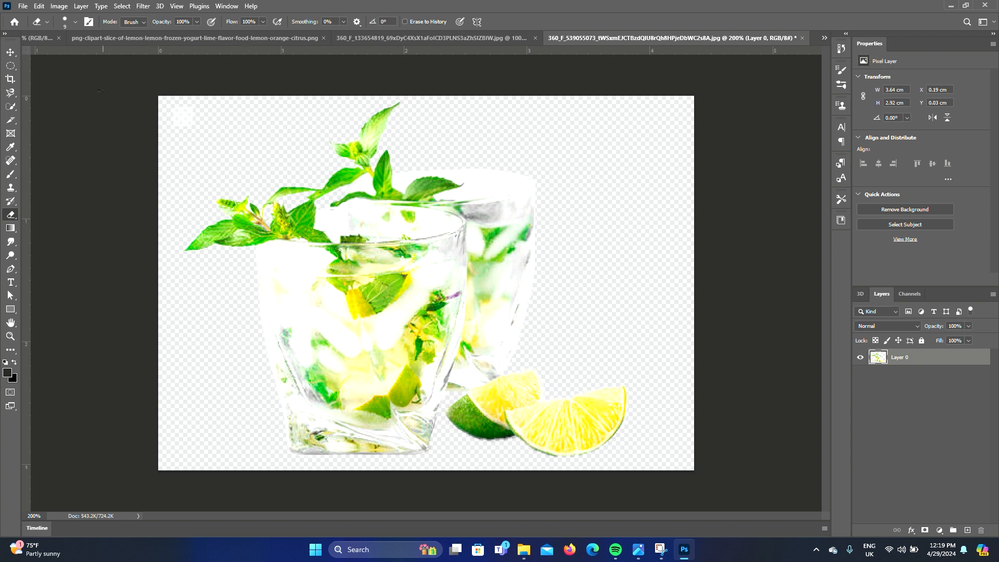
Bring the glass image into the design and place it in the lower-left area
{"action": "left_click", "coordinate": [12, 56]}
{"action": "mouse_move", "coordinate": [328, 268]}
{"action": "left_mouse_down"}
{"action": "mouse_move", "coordinate": [304, 279]}
{"action": "mouse_move", "coordinate": [58, 40]}
{"action": "mouse_move", "coordinate": [327, 194]}
{"action": "left_mouse_up"}
{"action": "left_click_drag", "start_coordinate": [358, 389], "coordinate": [326, 380]}
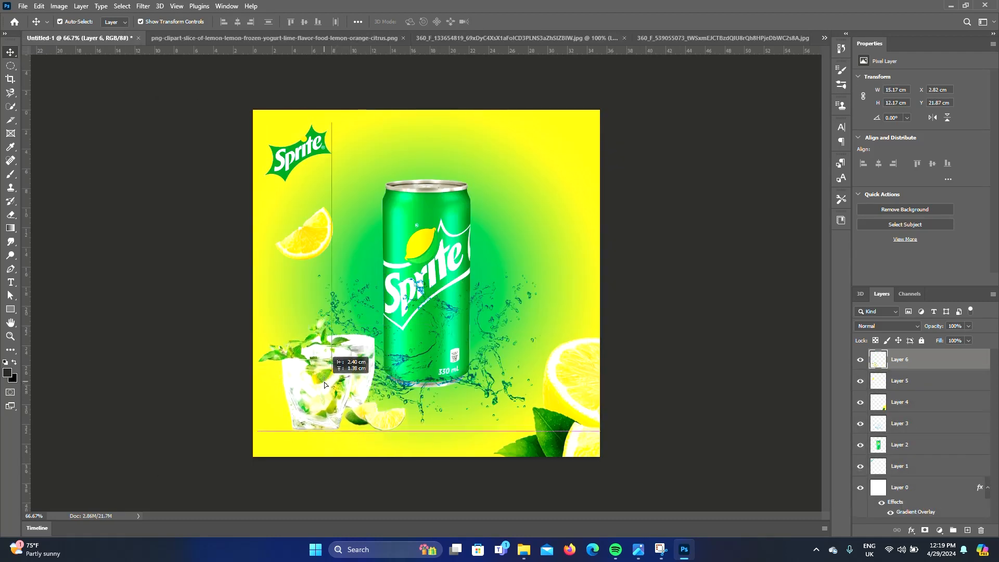
Scale the glass to about 13.5 cm wide and nudge it into the lower-left corner
{"action": "left_click_drag", "start_coordinate": [413, 434], "coordinate": [400, 426]}
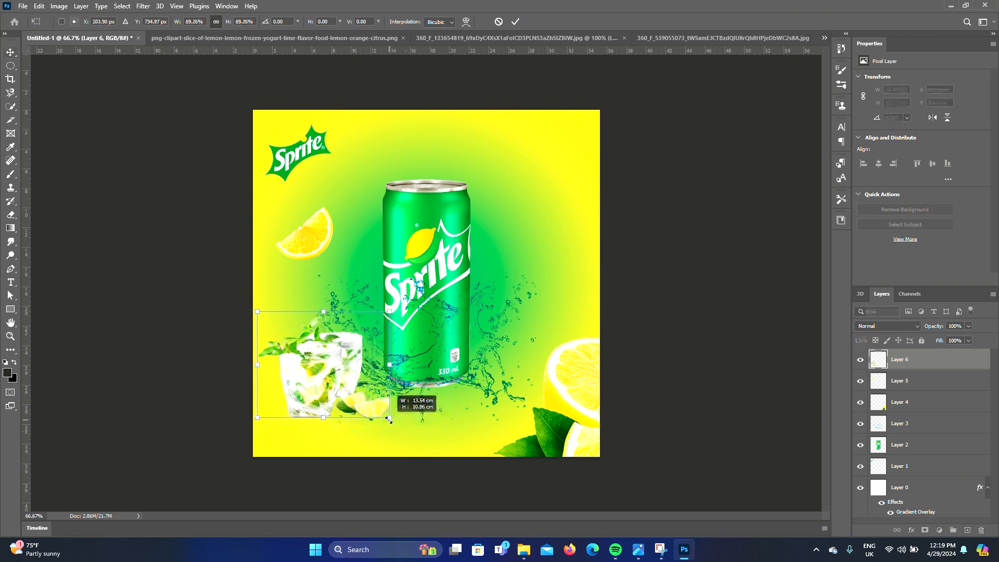
{"action": "left_click_drag", "start_coordinate": [302, 392], "coordinate": [311, 400]}
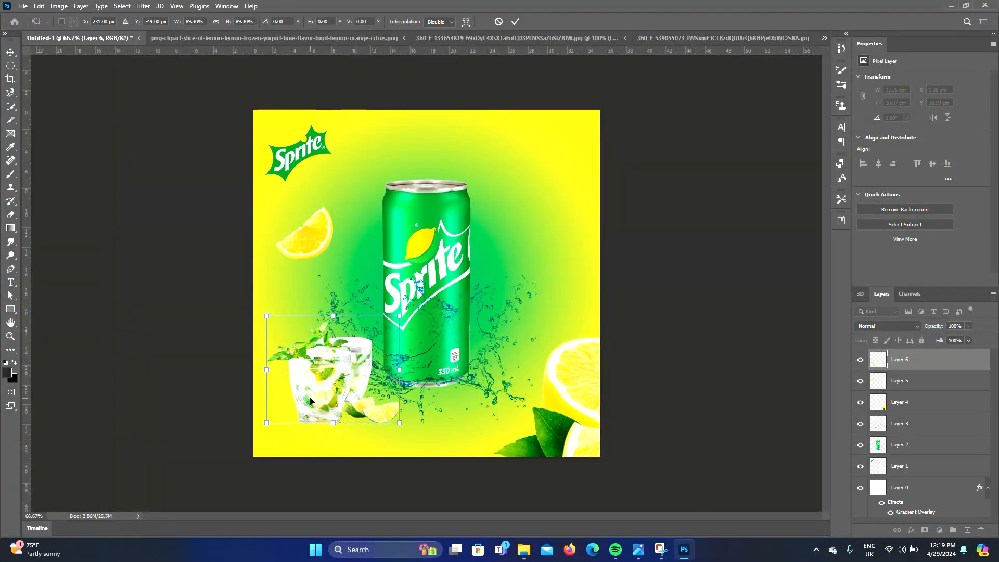
{"action": "key", "text": "Return"}
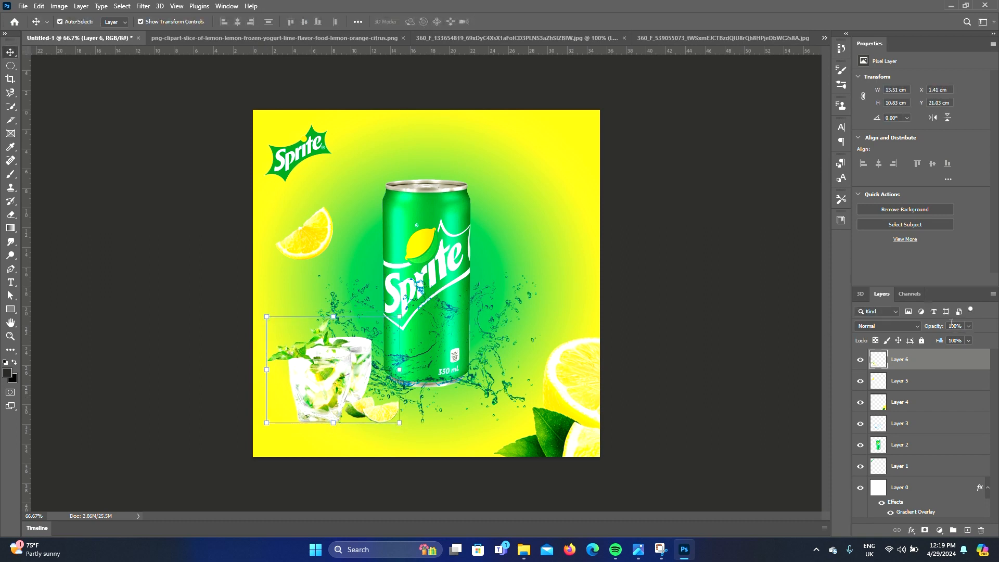
{"action": "mouse_move", "coordinate": [940, 326]}
{"action": "left_mouse_down"}
{"action": "mouse_move", "coordinate": [926, 328]}
{"action": "mouse_move", "coordinate": [939, 330]}
{"action": "left_mouse_up"}
{"action": "left_click_drag", "start_coordinate": [939, 328], "coordinate": [936, 329]}
{"action": "mouse_move", "coordinate": [328, 387]}
{"action": "left_mouse_down"}
{"action": "mouse_move", "coordinate": [315, 382]}
{"action": "mouse_move", "coordinate": [328, 387]}
{"action": "left_mouse_up"}
{"action": "left_click", "coordinate": [726, 366]}
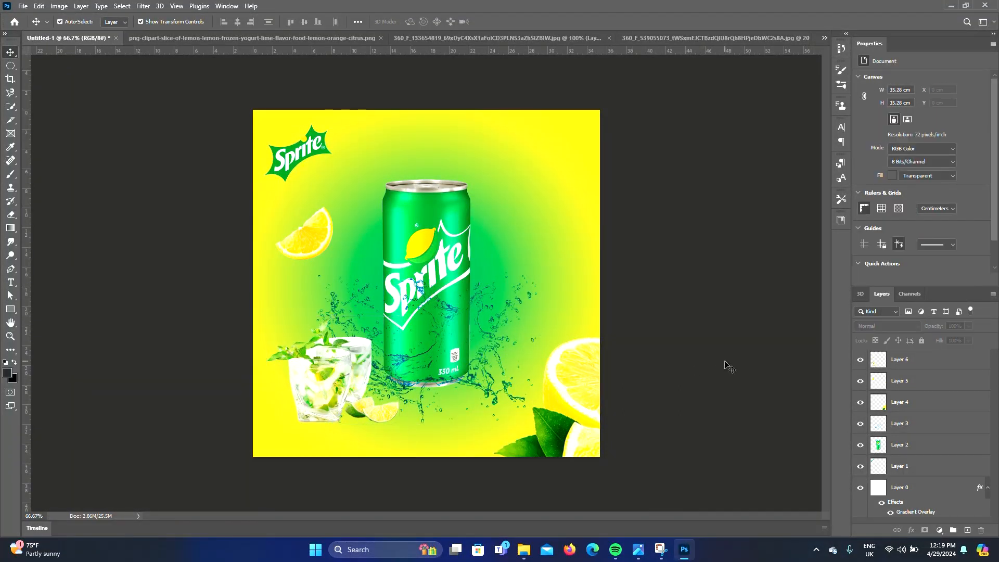
Lock the gradient background layer
{"action": "left_click", "coordinate": [566, 259]}
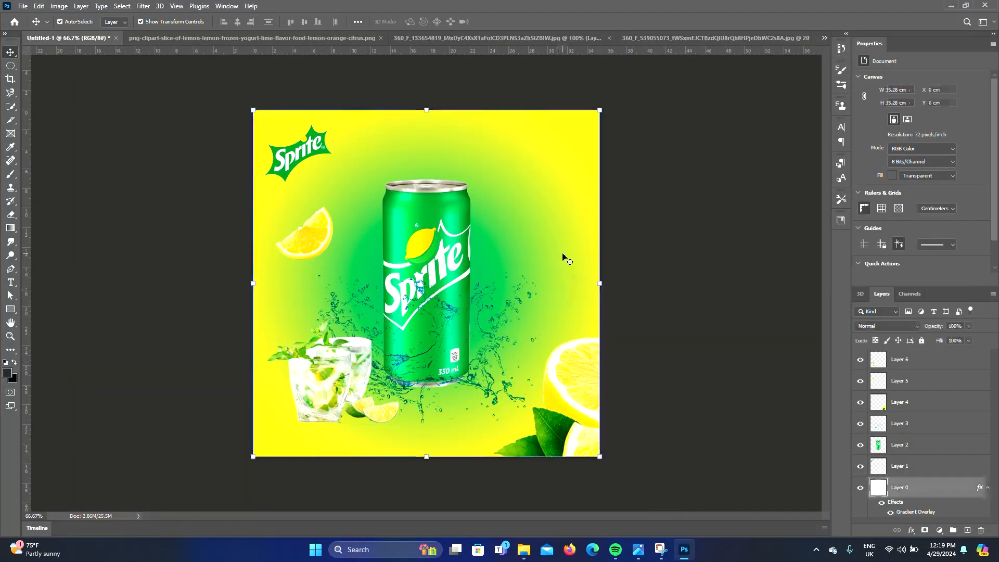
{"action": "left_click", "coordinate": [921, 340]}
{"action": "left_click", "coordinate": [688, 319]}
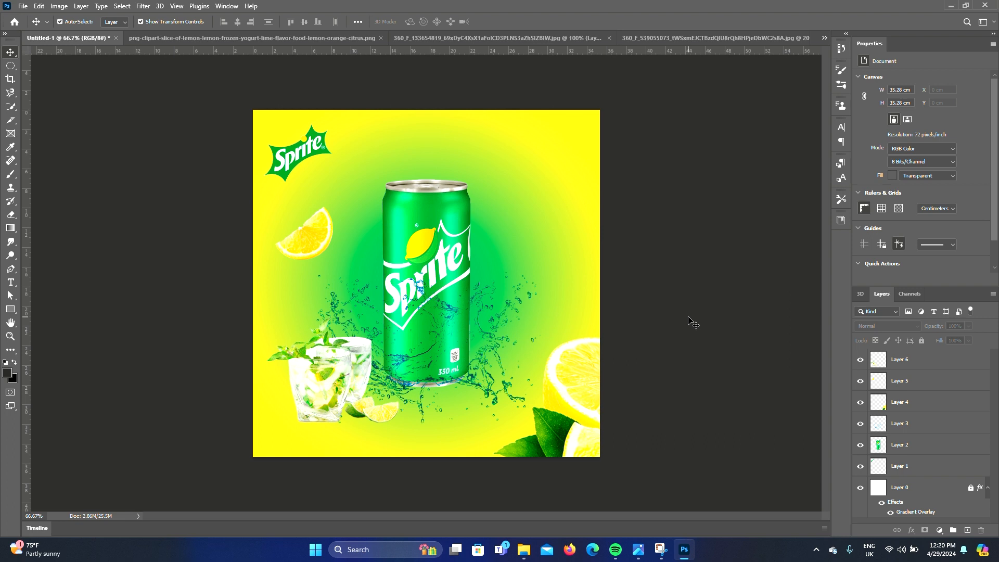
Add the headline text OBEY YOUR THIRST above the can
{"action": "left_click", "coordinate": [8, 284]}
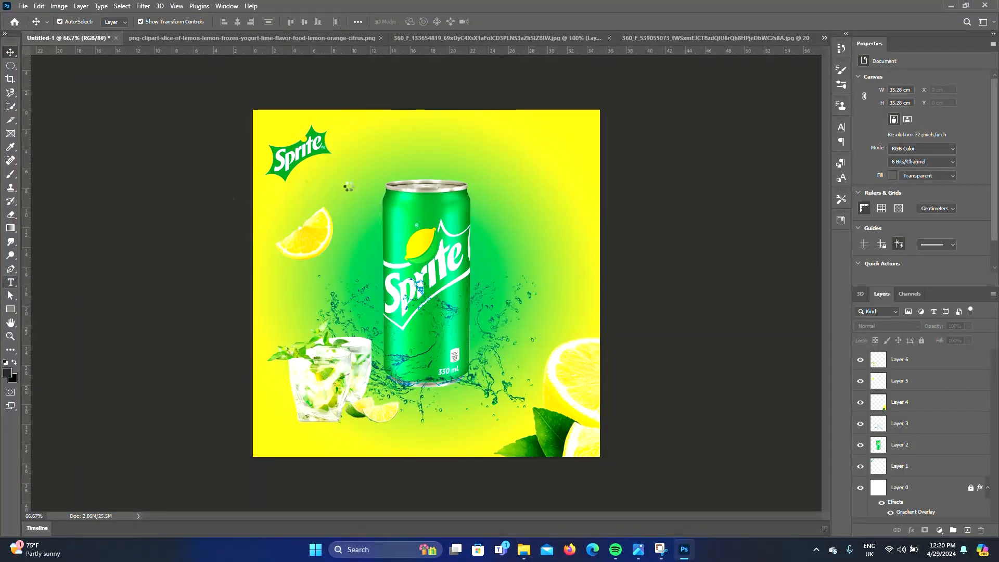
{"action": "left_click", "coordinate": [390, 159]}
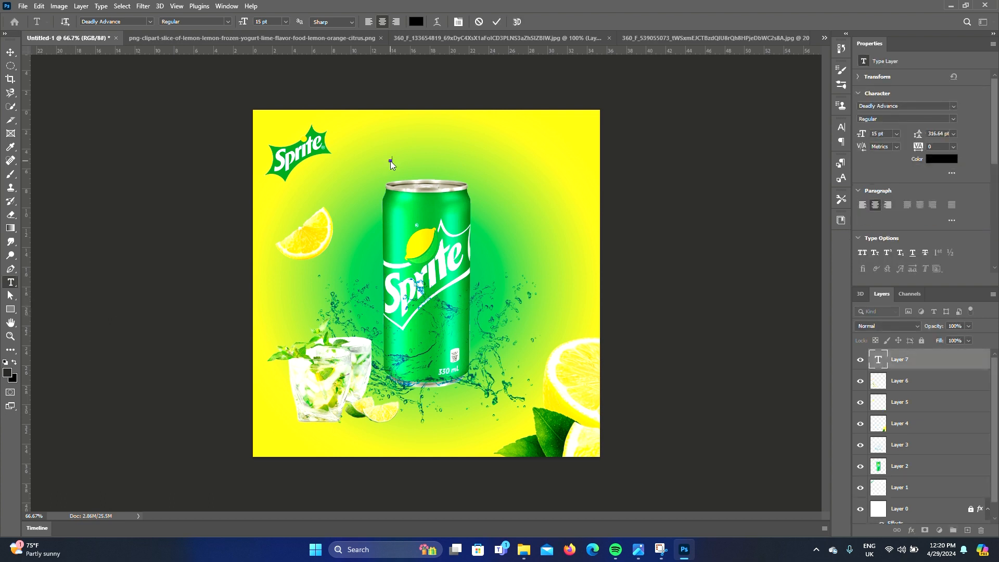
{"action": "type", "text": "OBEY YOUR THIRST"}
{"action": "left_click_drag", "start_coordinate": [9, 54], "coordinate": [43, 61]}
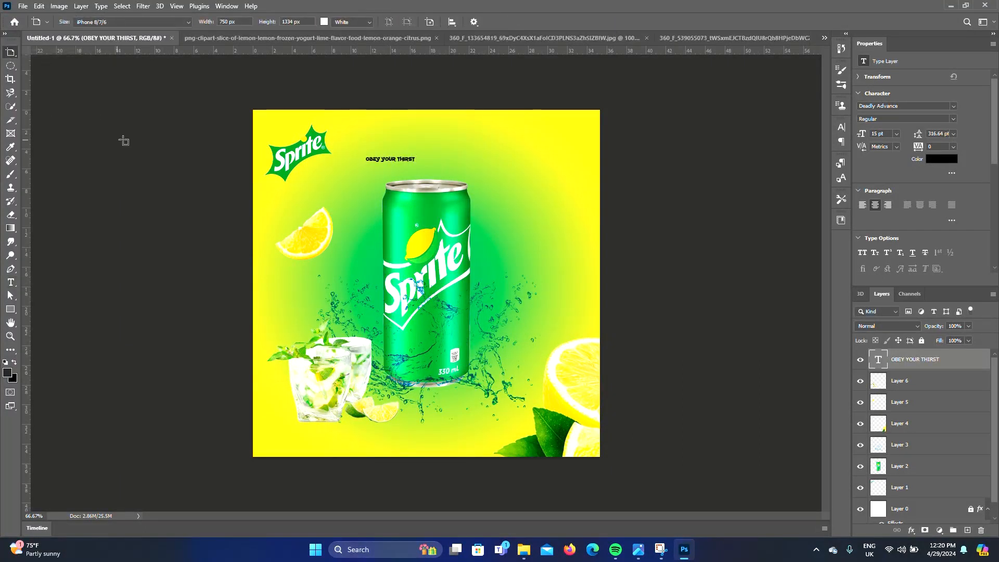
Set the headline to 55 pt and position it centred above the can
{"action": "double_click", "coordinate": [210, 175], "text": "ctrl"}
{"action": "key", "text": "ctrl+t"}
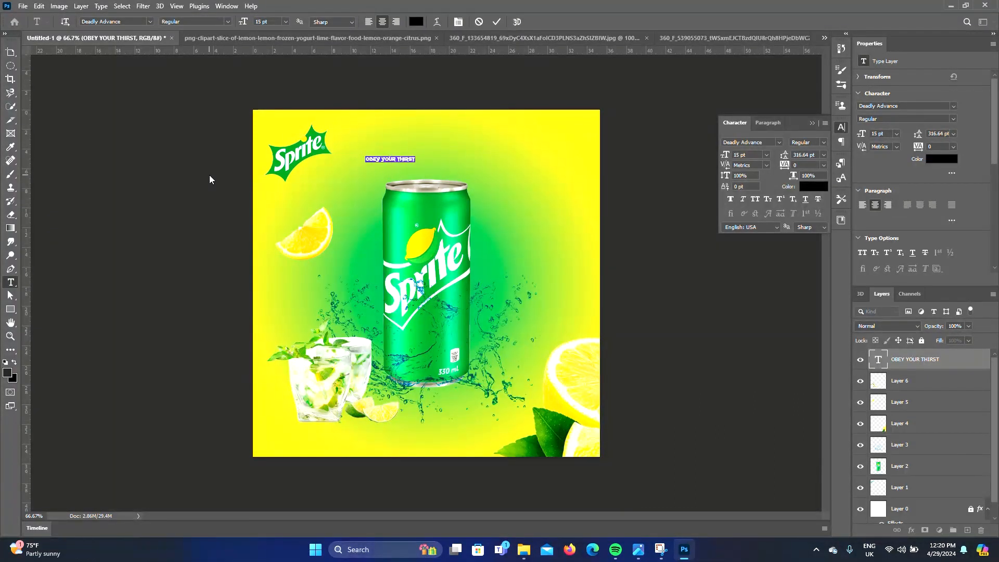
{"action": "left_click", "coordinate": [766, 144]}
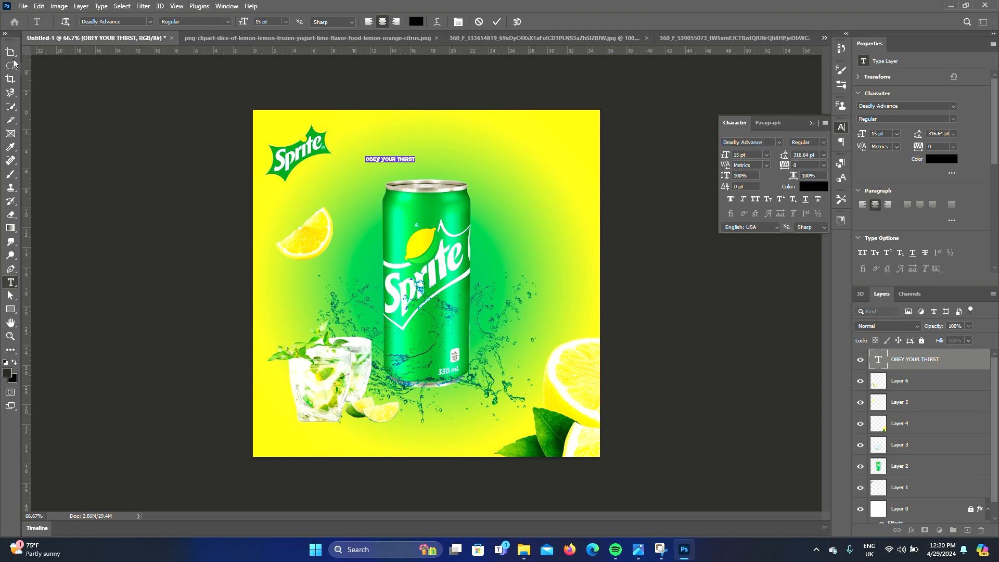
{"action": "left_click_drag", "start_coordinate": [724, 157], "coordinate": [749, 158]}
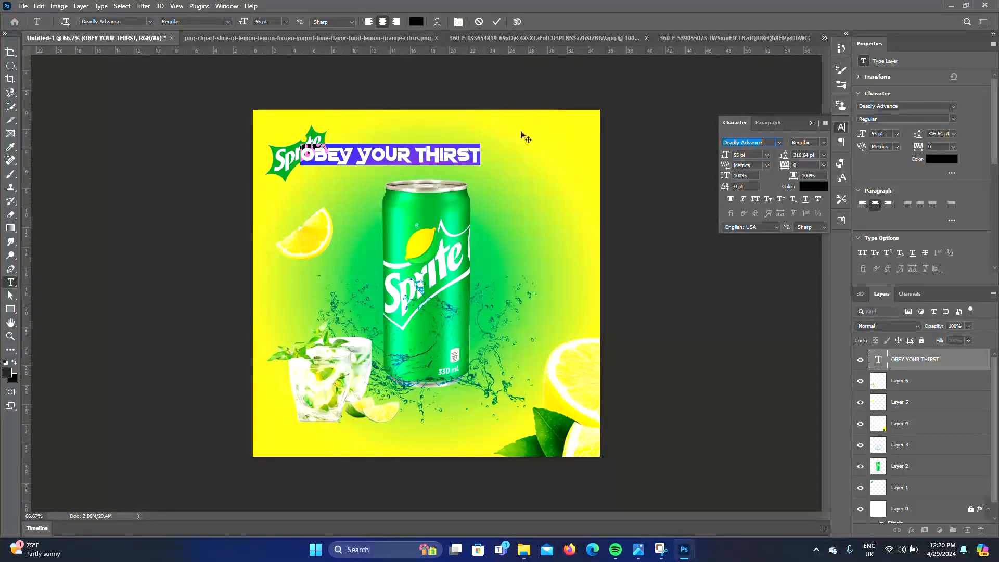
{"action": "left_click", "coordinate": [414, 151]}
{"action": "left_click_drag", "start_coordinate": [373, 198], "coordinate": [441, 200]}
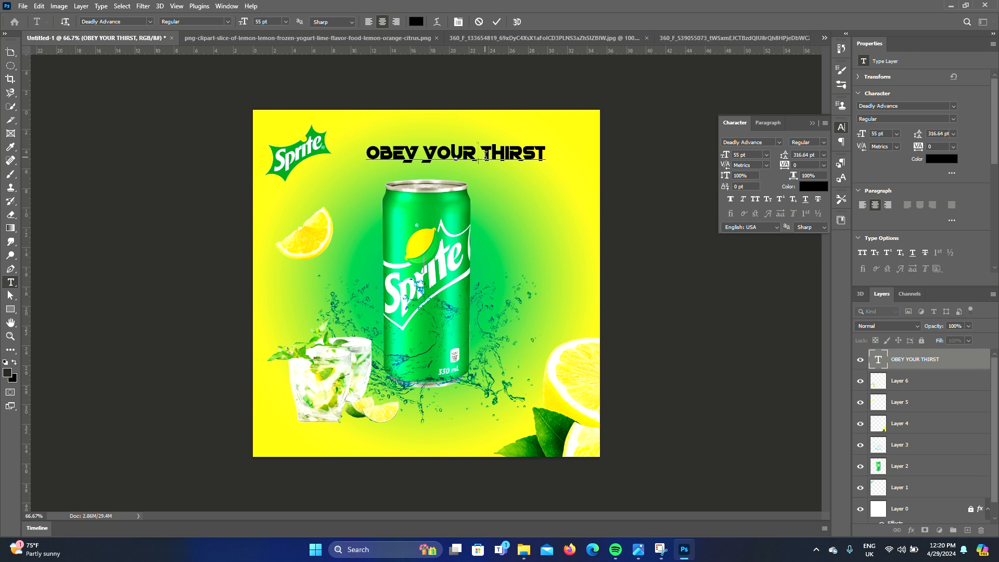
Break the headline into two lines, OBEY YOUR and THIRST, with auto leading, and leave text editing
{"action": "key", "text": "Return"}
{"action": "key", "text": "ctrl+a"}
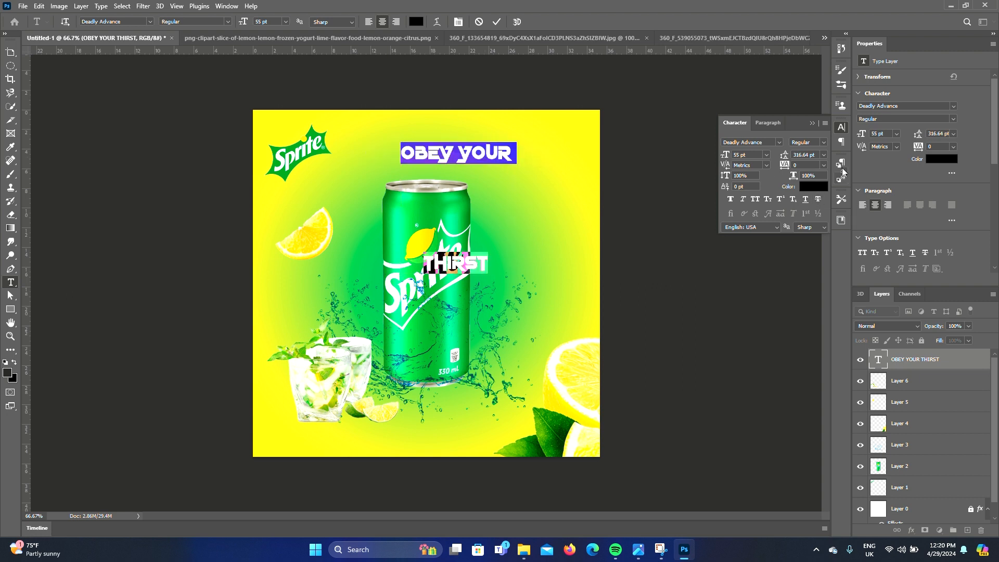
{"action": "left_click", "coordinate": [823, 154]}
{"action": "left_click", "coordinate": [801, 156]}
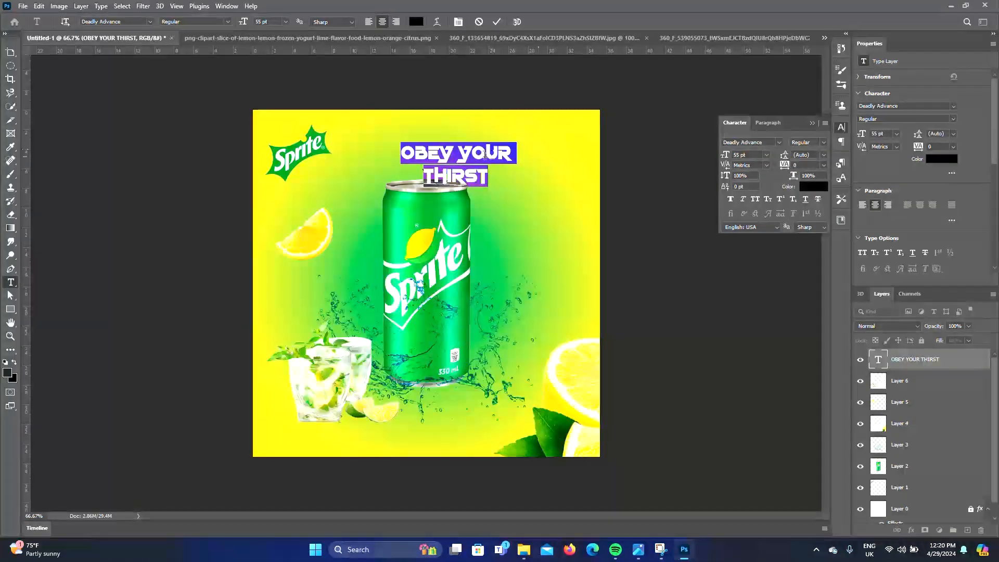
{"action": "left_click", "coordinate": [461, 154]}
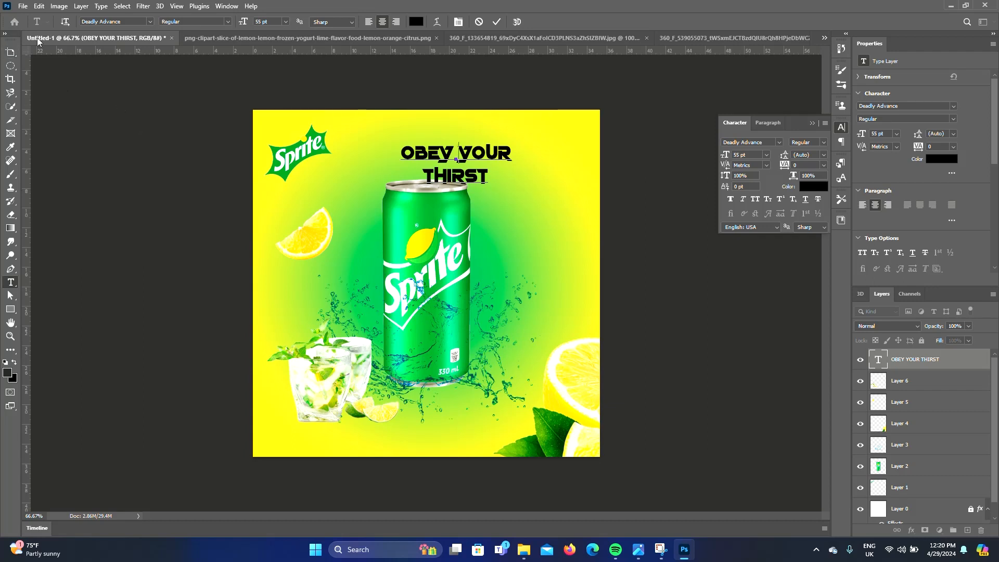
{"action": "left_click", "coordinate": [10, 52]}
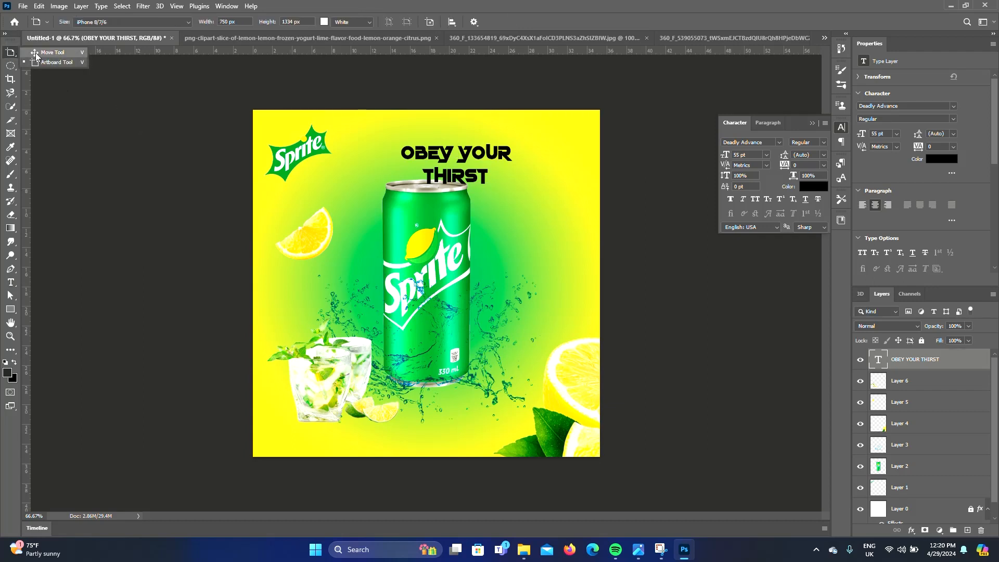
{"action": "left_click", "coordinate": [35, 53]}
Move the headline up and scale the can, splash and glass group down beneath it
{"action": "left_click_drag", "start_coordinate": [437, 159], "coordinate": [405, 157]}
{"action": "left_click_drag", "start_coordinate": [575, 248], "coordinate": [468, 343]}
{"action": "left_click", "coordinate": [540, 178]}
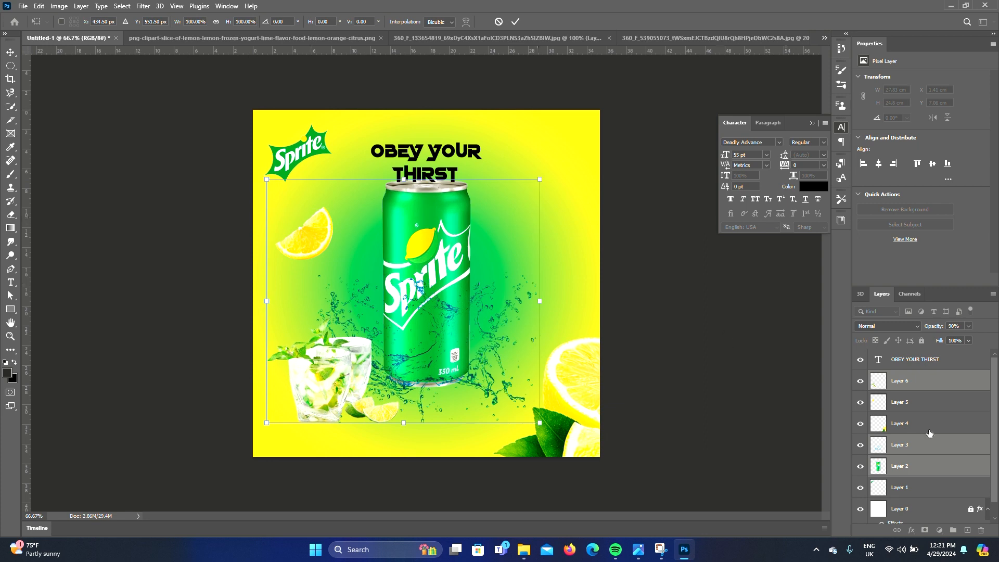
{"action": "left_click", "coordinate": [929, 406], "text": "ctrl"}
{"action": "left_click_drag", "start_coordinate": [539, 178], "coordinate": [493, 220]}
{"action": "left_click_drag", "start_coordinate": [399, 294], "coordinate": [417, 290]}
{"action": "key", "text": "Return"}
Reposition the lemon slice, mojito glass and can around the resized layout
{"action": "left_click_drag", "start_coordinate": [311, 269], "coordinate": [305, 245]}
{"action": "left_click_drag", "start_coordinate": [332, 380], "coordinate": [317, 391]}
{"action": "left_click_drag", "start_coordinate": [361, 318], "coordinate": [438, 271]}
Enlarge the word THIRST to 183 pt
{"action": "double_click", "coordinate": [426, 175]}
{"action": "double_click", "coordinate": [422, 177]}
{"action": "left_click_drag", "start_coordinate": [725, 155], "coordinate": [842, 160]}
{"action": "left_click", "coordinate": [494, 186]}
{"action": "key", "text": "ctrl+a"}
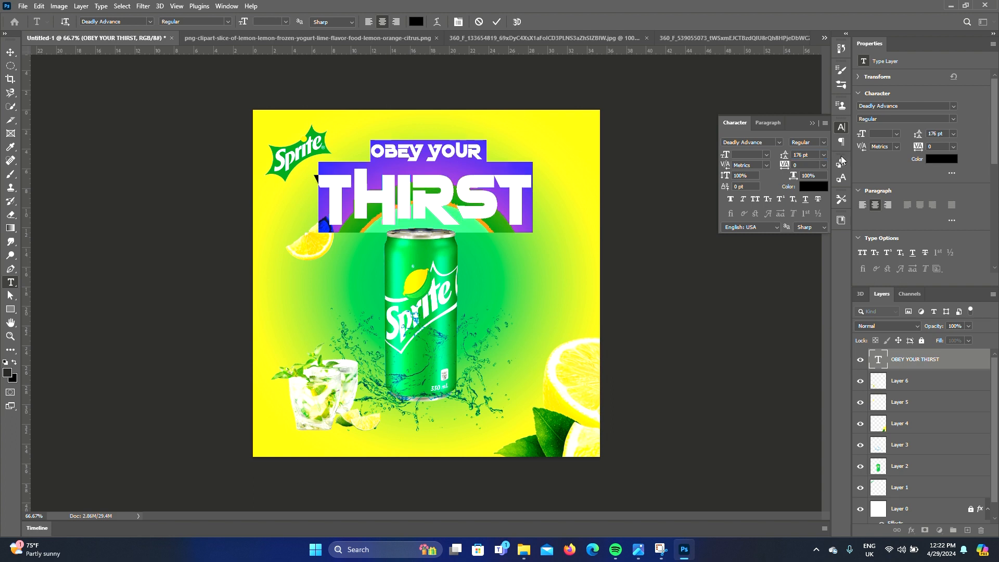
{"action": "left_click", "coordinate": [442, 202]}
{"action": "left_click", "coordinate": [10, 53]}
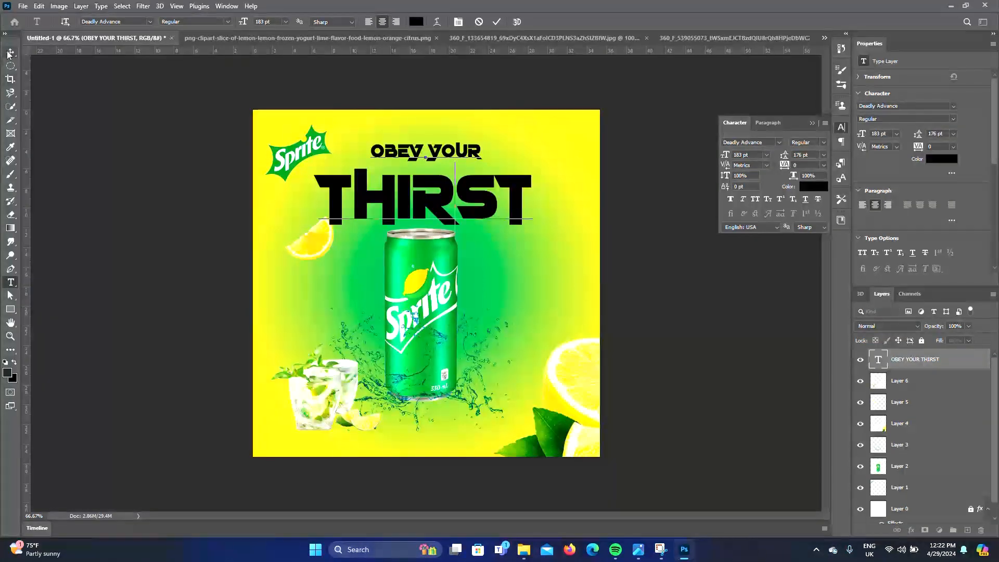
Adjust the headline's position and size above the can
{"action": "left_click", "coordinate": [208, 240]}
{"action": "left_click_drag", "start_coordinate": [317, 249], "coordinate": [306, 256]}
{"action": "left_click", "coordinate": [388, 211]}
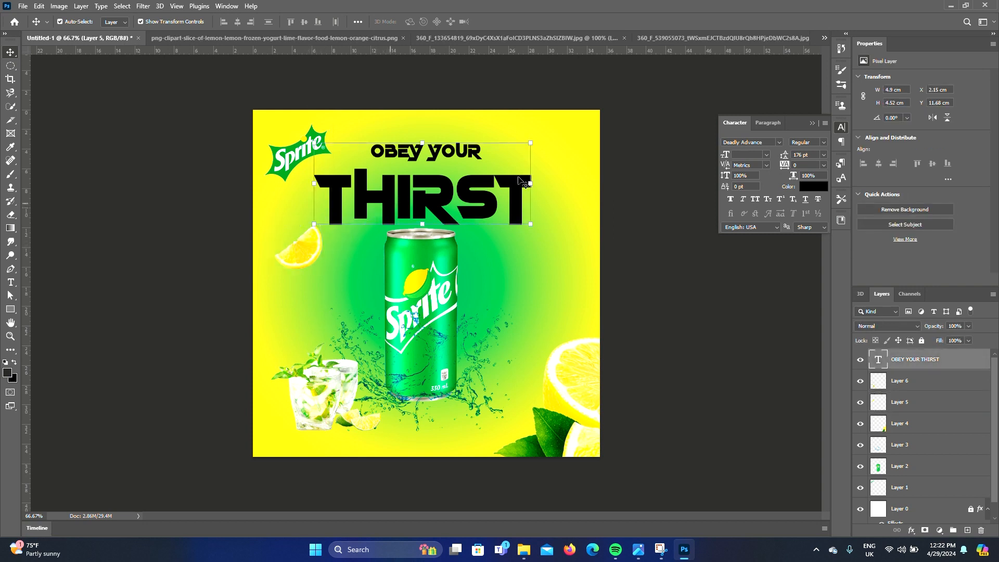
{"action": "left_click_drag", "start_coordinate": [533, 144], "coordinate": [524, 146]}
{"action": "key", "text": "Return"}
Move the can and splash slightly down and the mojito glass slightly up
{"action": "left_click", "coordinate": [664, 279]}
{"action": "left_click_drag", "start_coordinate": [513, 294], "coordinate": [425, 324]}
{"action": "left_click", "coordinate": [579, 384], "text": "shift"}
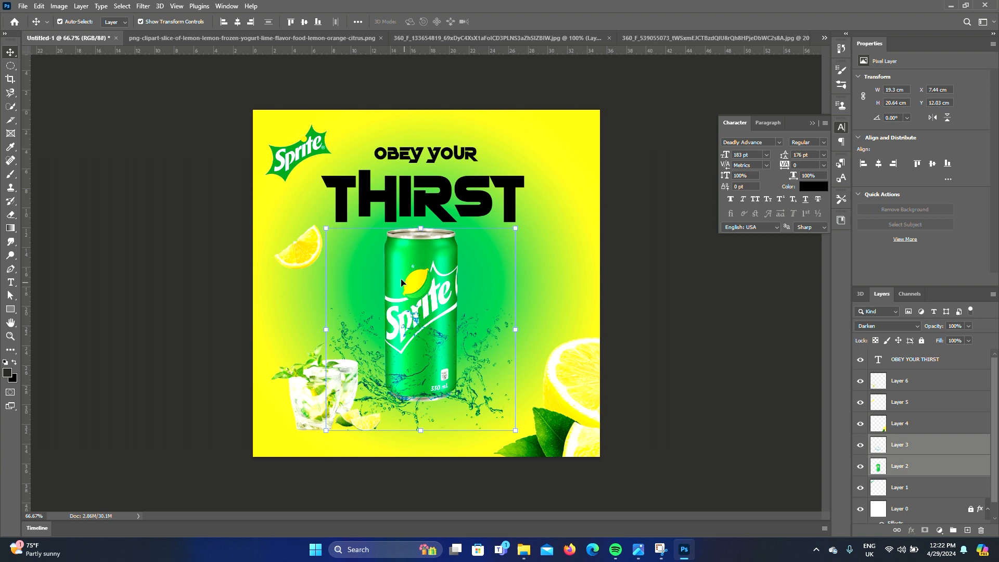
{"action": "left_click_drag", "start_coordinate": [408, 275], "coordinate": [409, 285]}
{"action": "left_click_drag", "start_coordinate": [303, 403], "coordinate": [302, 380]}
{"action": "left_click", "coordinate": [367, 294]}
Open the headline's layer style and enable a green-yellow gradient overlay at 100% opacity
{"action": "left_click", "coordinate": [433, 206]}
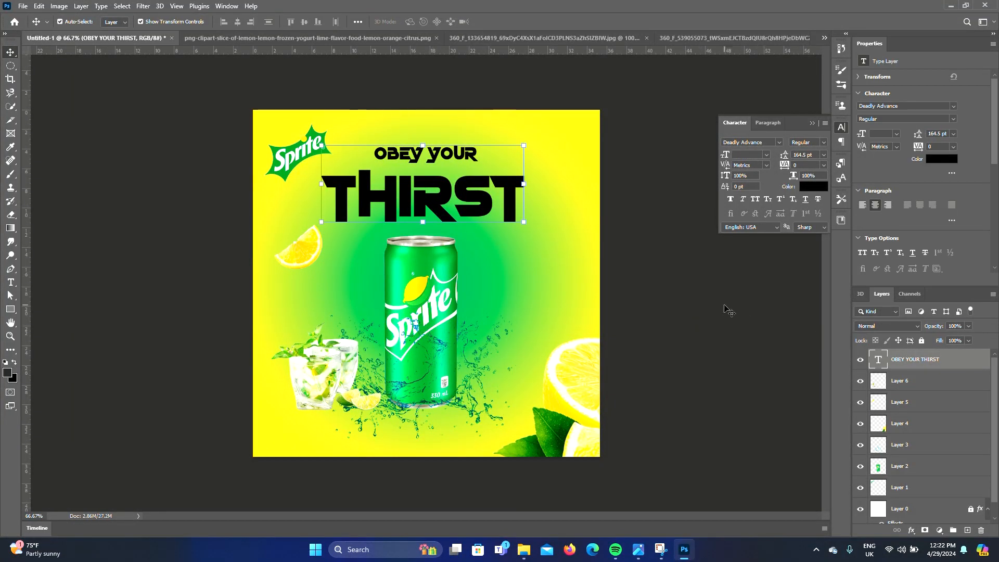
{"action": "double_click", "coordinate": [969, 367]}
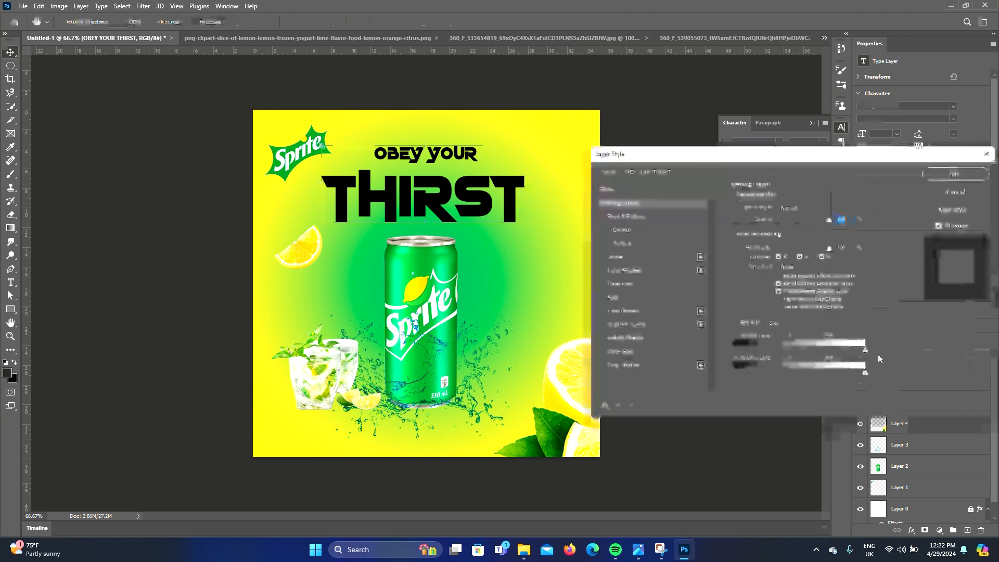
{"action": "left_click", "coordinate": [633, 325]}
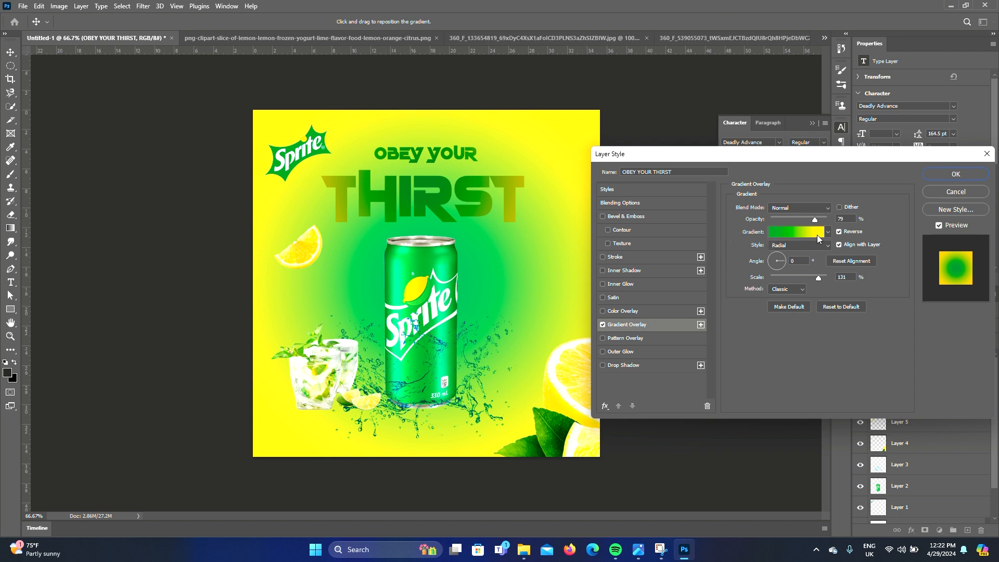
{"action": "left_click_drag", "start_coordinate": [814, 220], "coordinate": [828, 233]}
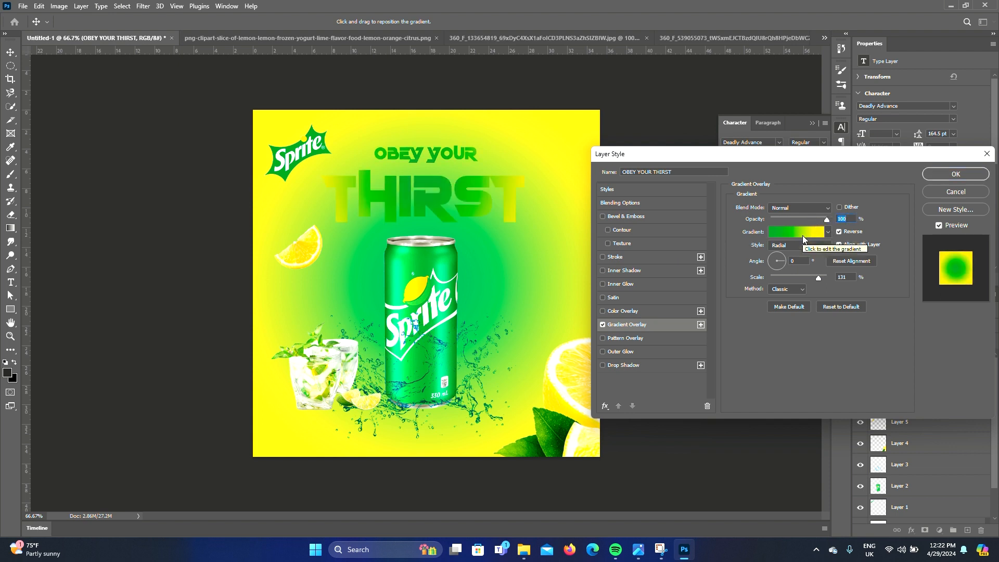
{"action": "left_click", "coordinate": [802, 237]}
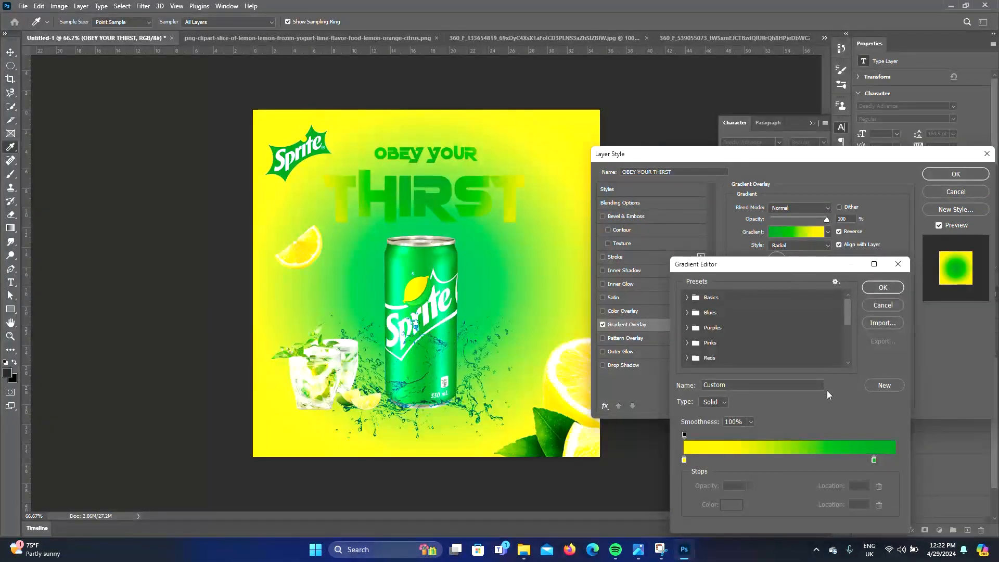
{"action": "left_click", "coordinate": [891, 308]}
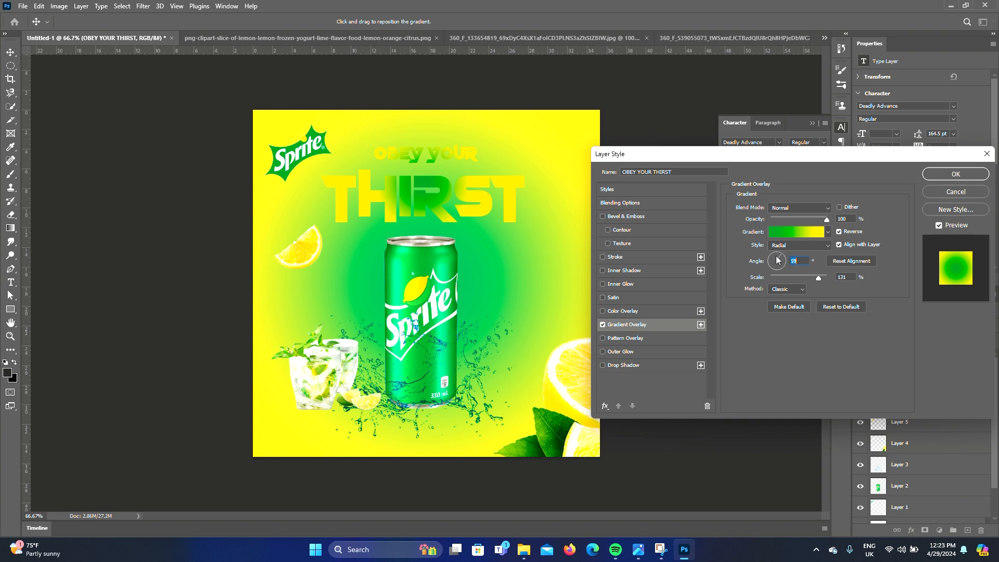
Set the gradient overlay's angle to 179°, style to Linear and opacity to 100%
{"action": "left_click", "coordinate": [776, 255]}
{"action": "left_click_drag", "start_coordinate": [826, 219], "coordinate": [814, 219]}
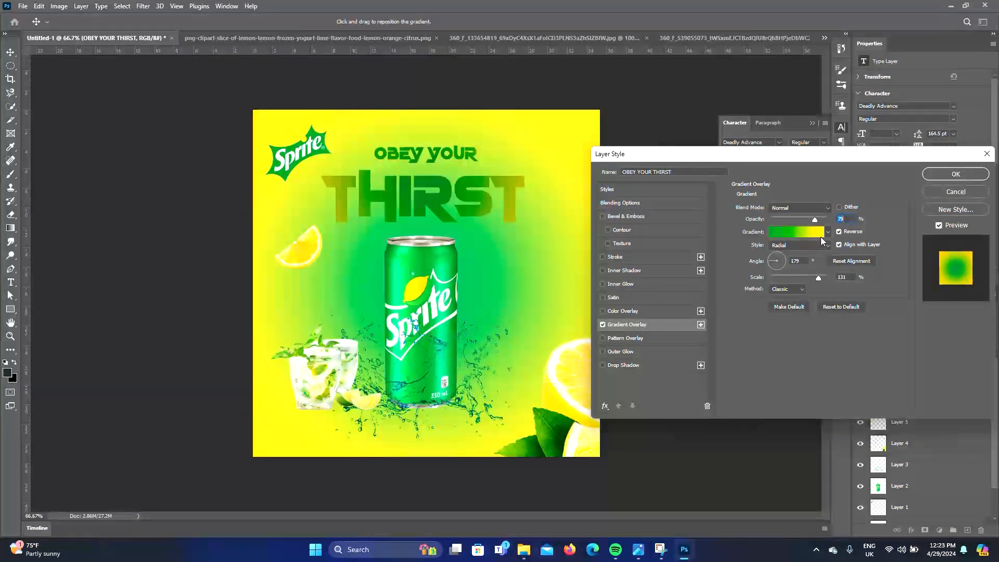
{"action": "left_click", "coordinate": [826, 232]}
{"action": "left_click", "coordinate": [808, 231]}
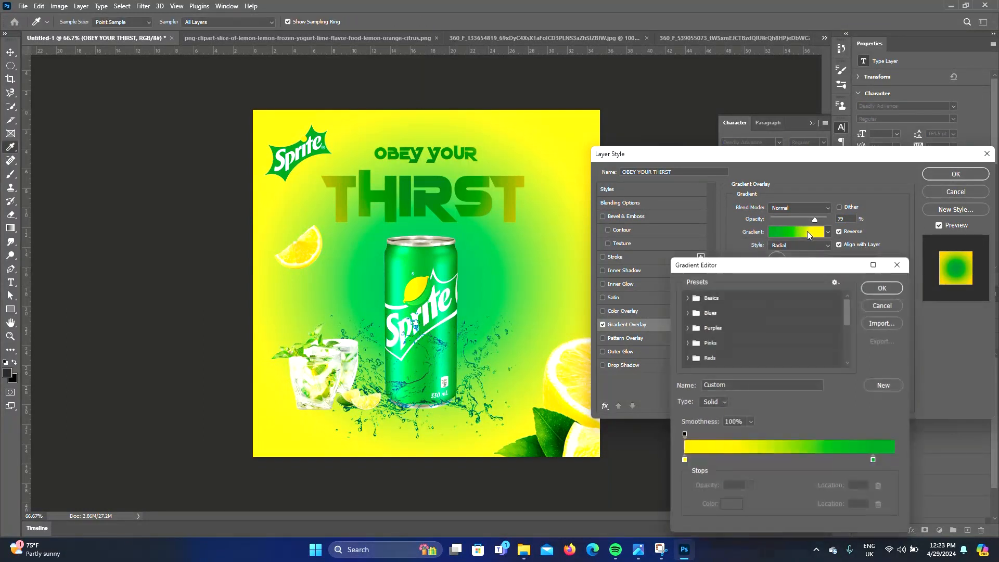
{"action": "left_click", "coordinate": [897, 263]}
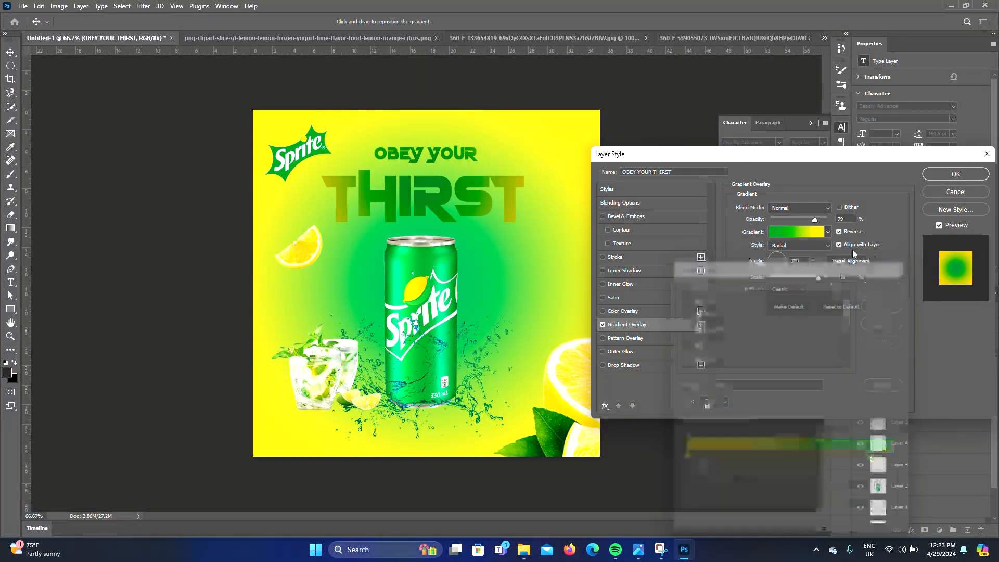
{"action": "left_click", "coordinate": [792, 248]}
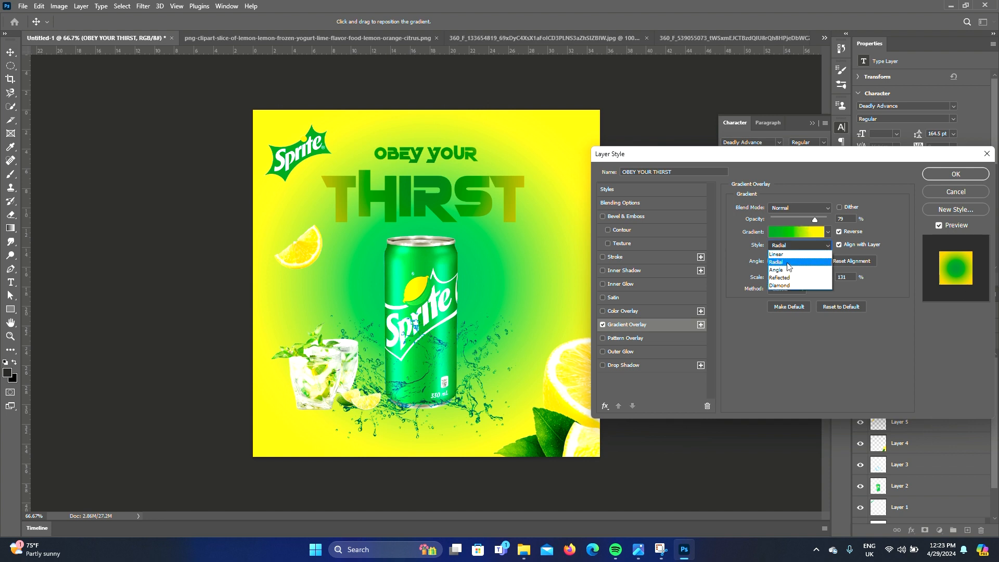
{"action": "left_click", "coordinate": [788, 254]}
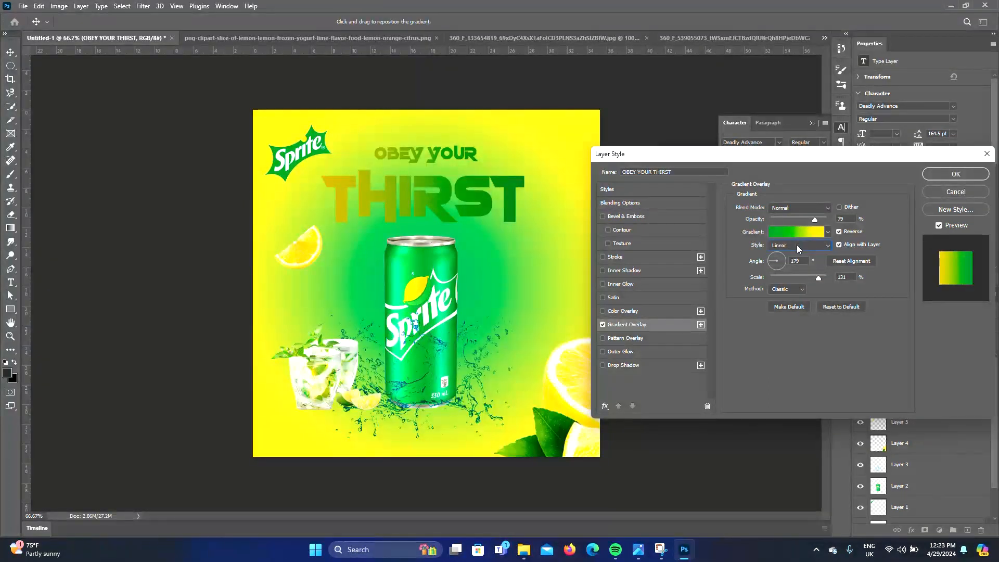
{"action": "left_click_drag", "start_coordinate": [816, 223], "coordinate": [849, 218]}
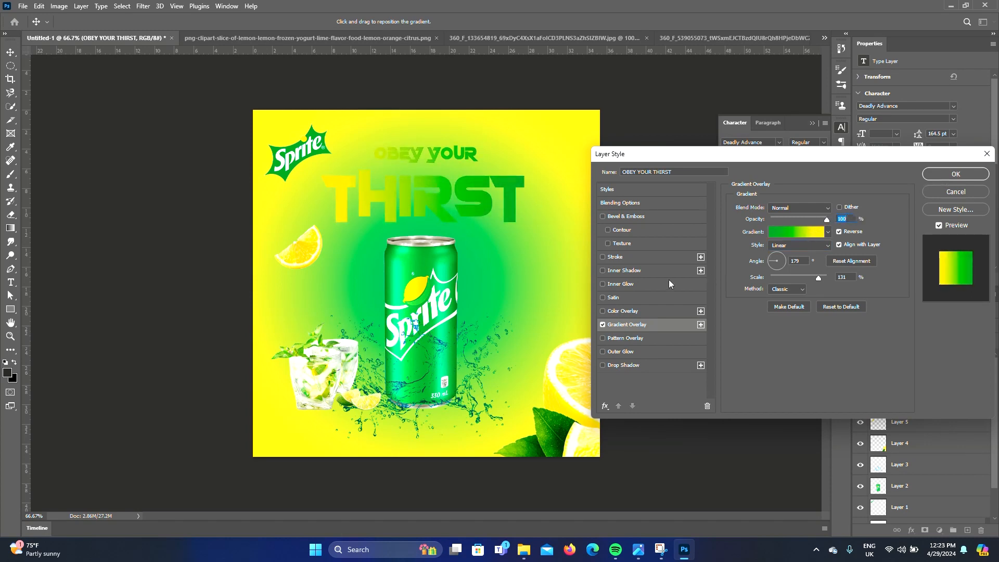
Add a 1 px white (#ffffff) stroke to the headline
{"action": "left_click", "coordinate": [618, 257]}
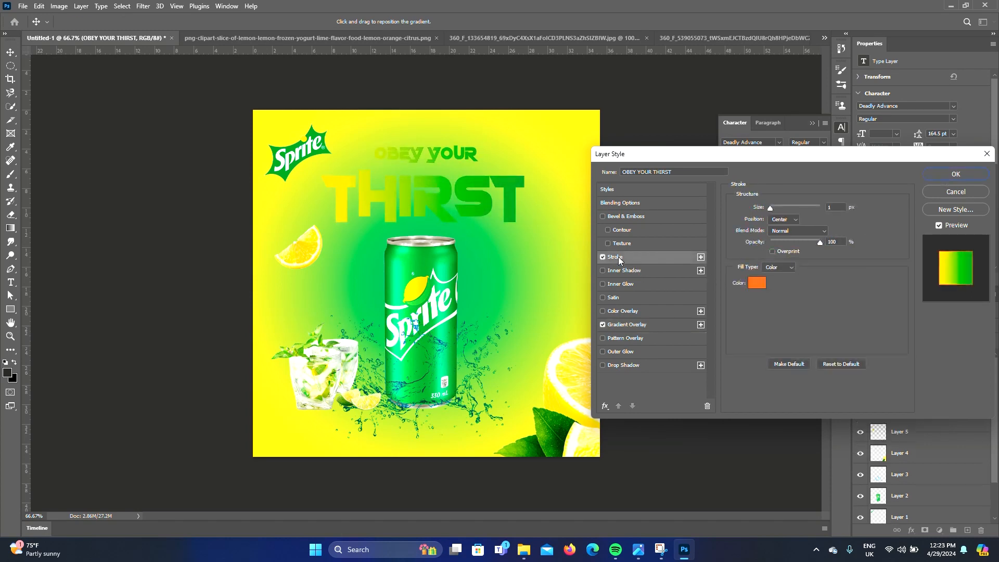
{"action": "left_click", "coordinate": [755, 283]}
{"action": "type", "text": "ffffff"}
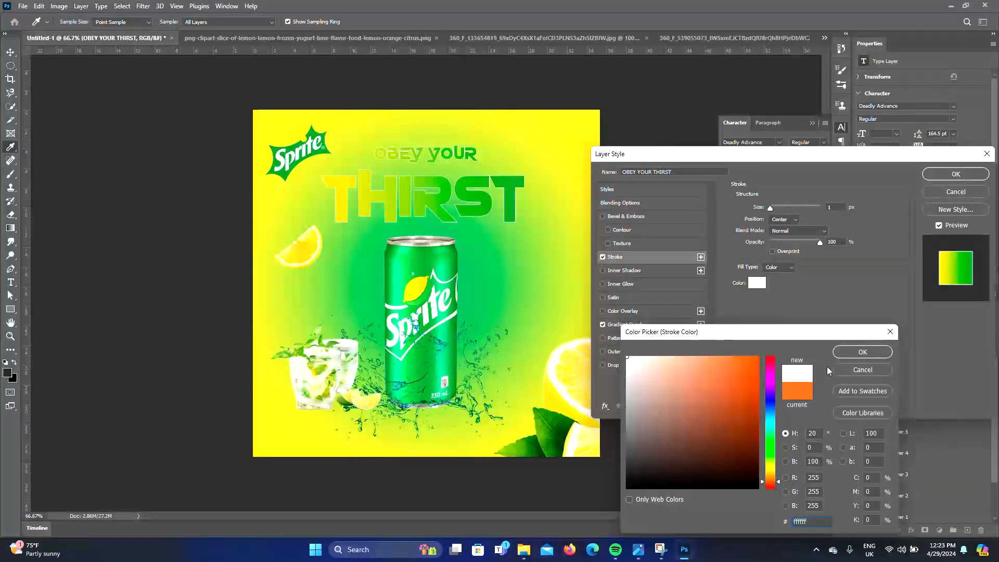
{"action": "left_click", "coordinate": [861, 352]}
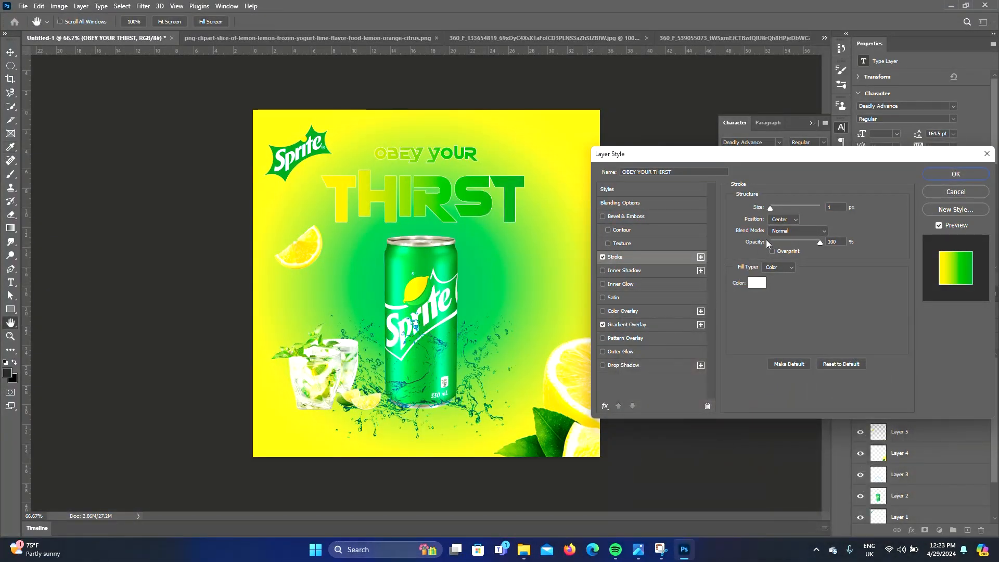
Add a drop shadow to the headline with 0 px distance, 0 spread and size about 136 px, and apply the style
{"action": "left_click", "coordinate": [622, 365]}
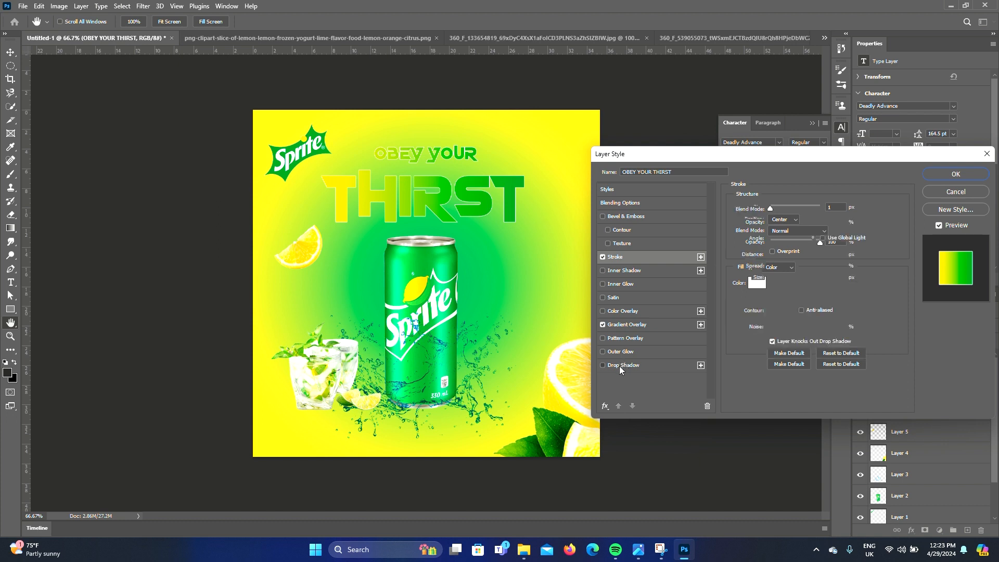
{"action": "left_click_drag", "start_coordinate": [801, 255], "coordinate": [777, 283]}
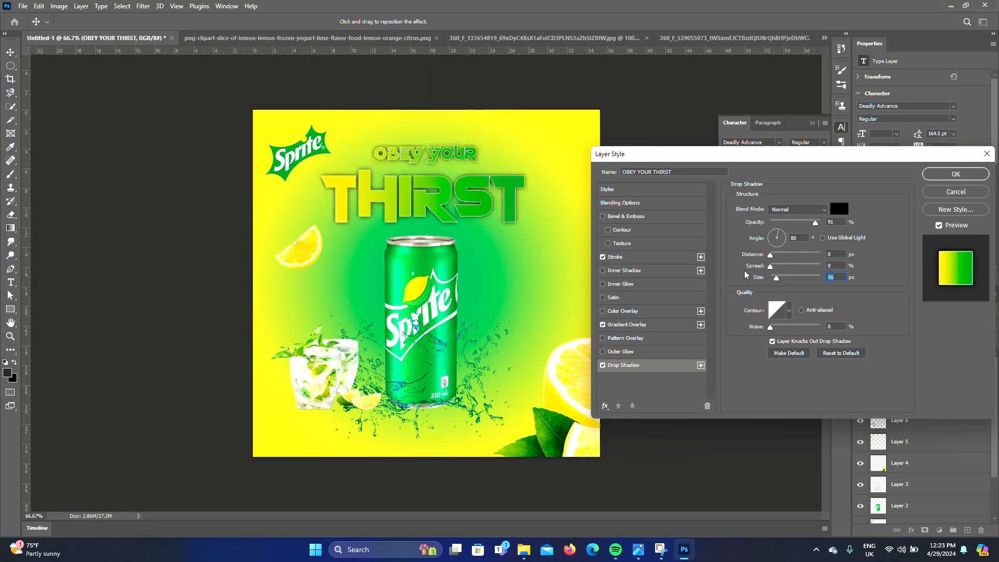
{"action": "left_click", "coordinate": [769, 256]}
{"action": "left_click_drag", "start_coordinate": [777, 280], "coordinate": [810, 279]}
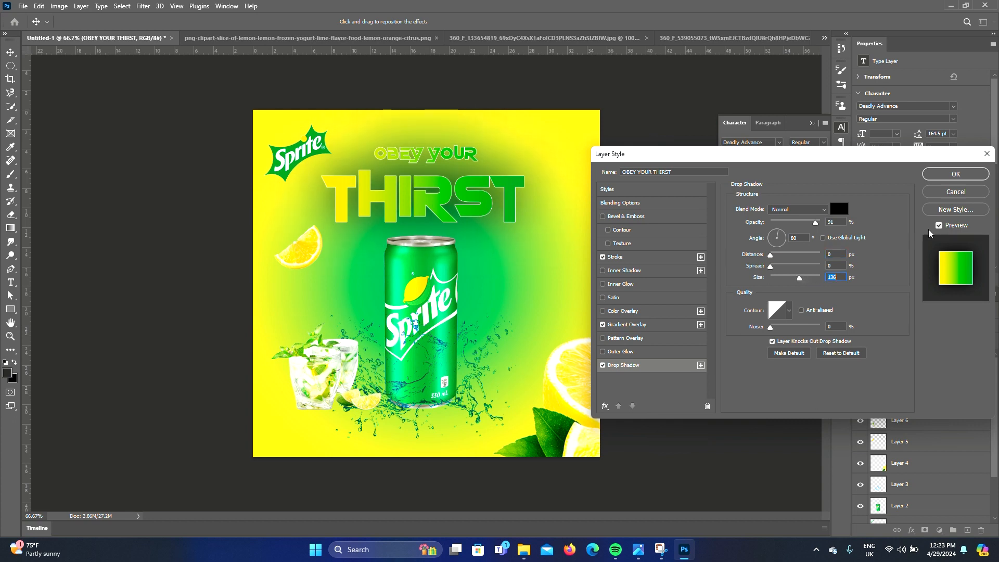
{"action": "left_click", "coordinate": [955, 174]}
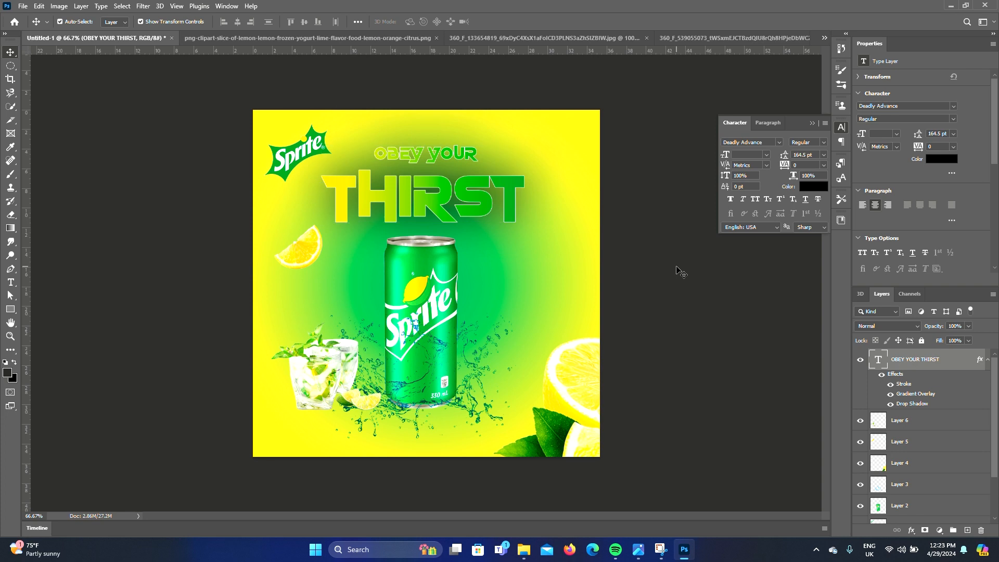
Nudge the mojito glass slightly to the right
{"action": "key", "text": "ctrl+plus"}
{"action": "key", "text": "ctrl+minus"}
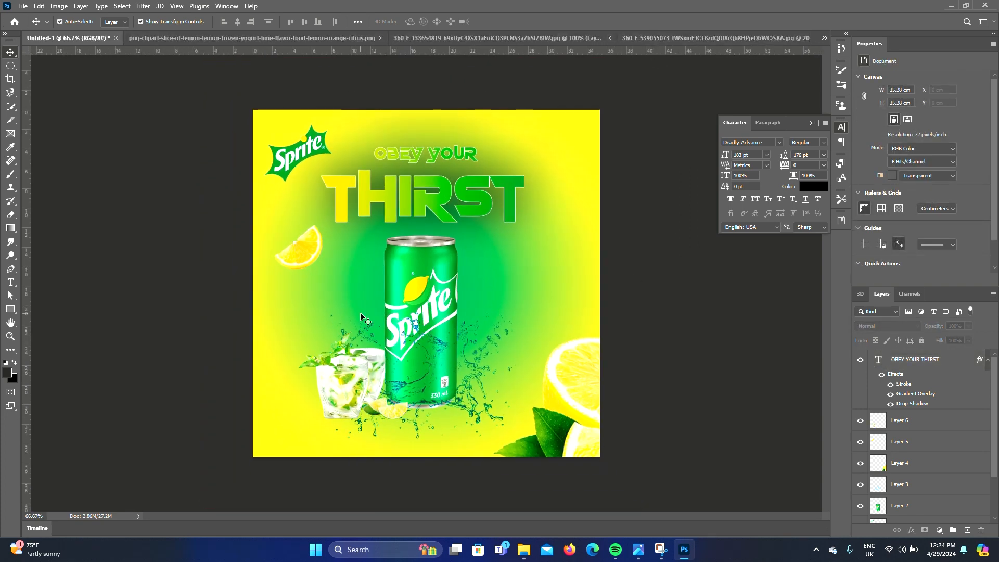
{"action": "left_click_drag", "start_coordinate": [351, 393], "coordinate": [371, 395]}
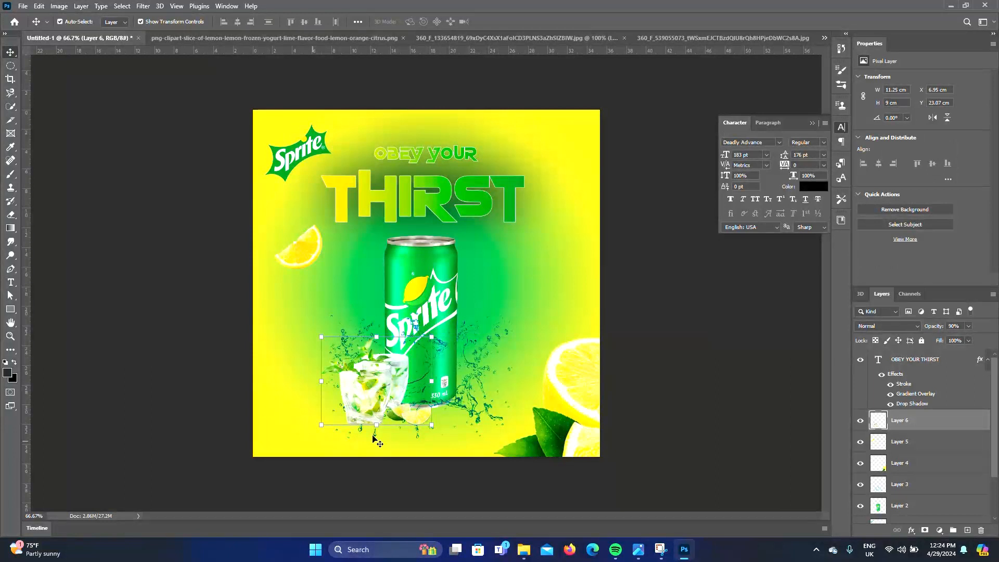
{"action": "left_click", "coordinate": [733, 319]}
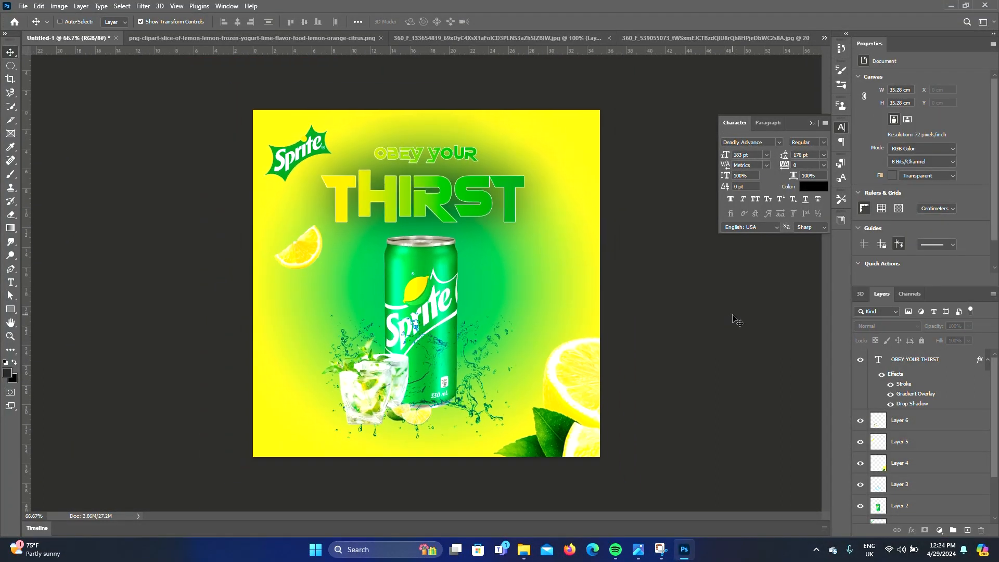
Draw a small square about 37 px wide in the lower-left corner with the Rectangle tool
{"action": "key", "text": "u"}
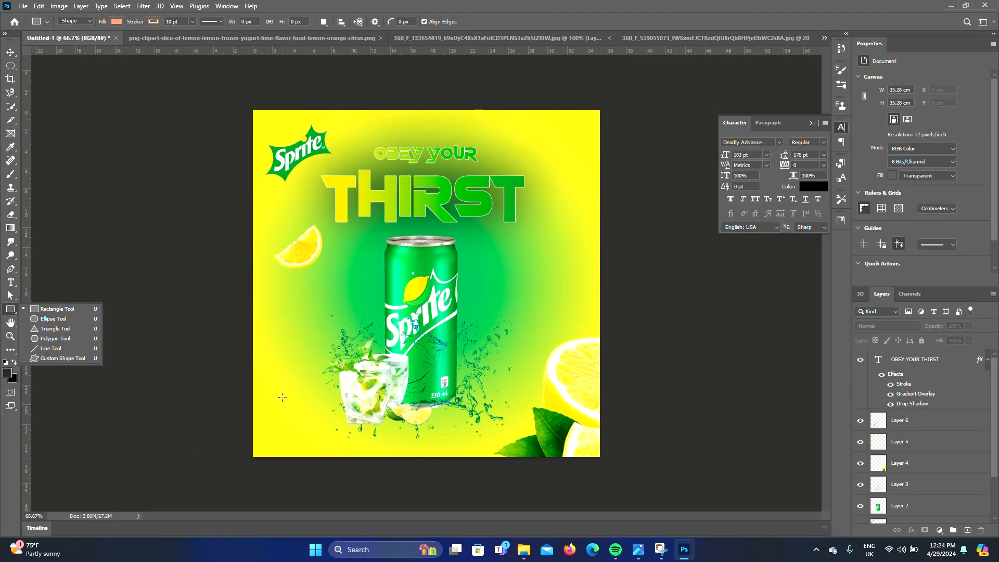
{"action": "left_click", "coordinate": [273, 390]}
{"action": "left_click_drag", "start_coordinate": [273, 390], "coordinate": [285, 403]}
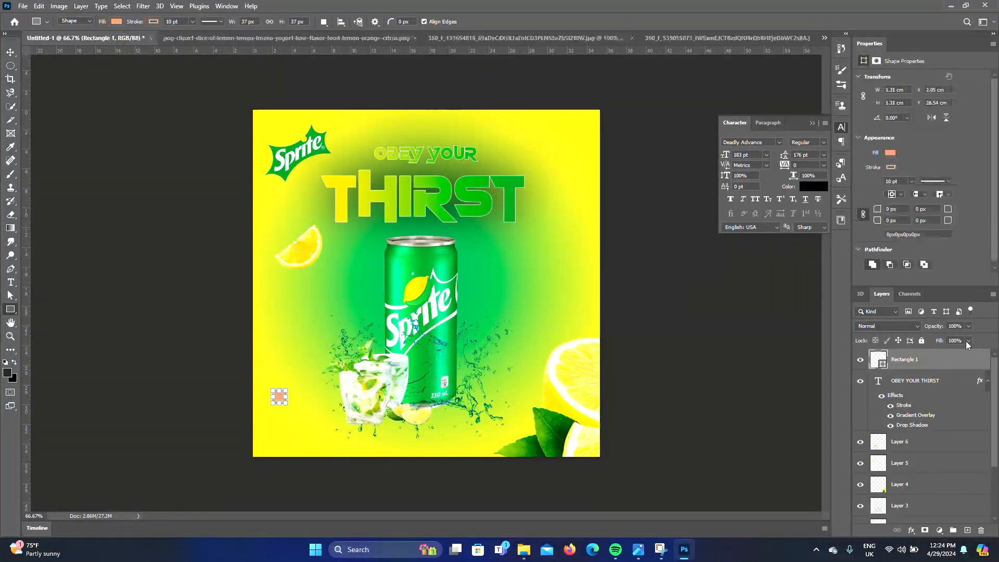
Set the square's fill colour to white
{"action": "left_click", "coordinate": [889, 168]}
{"action": "left_click", "coordinate": [889, 154]}
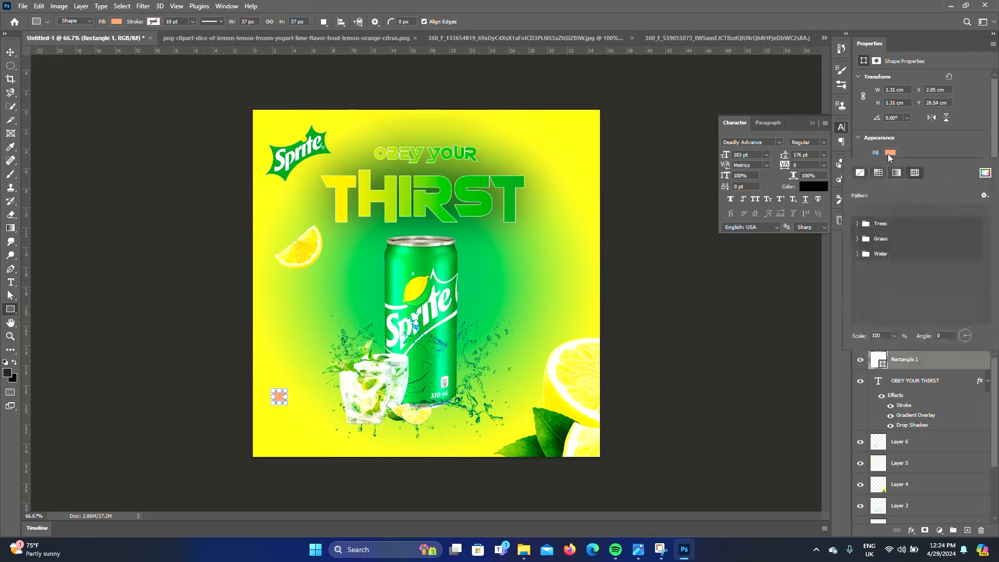
{"action": "left_click", "coordinate": [876, 176]}
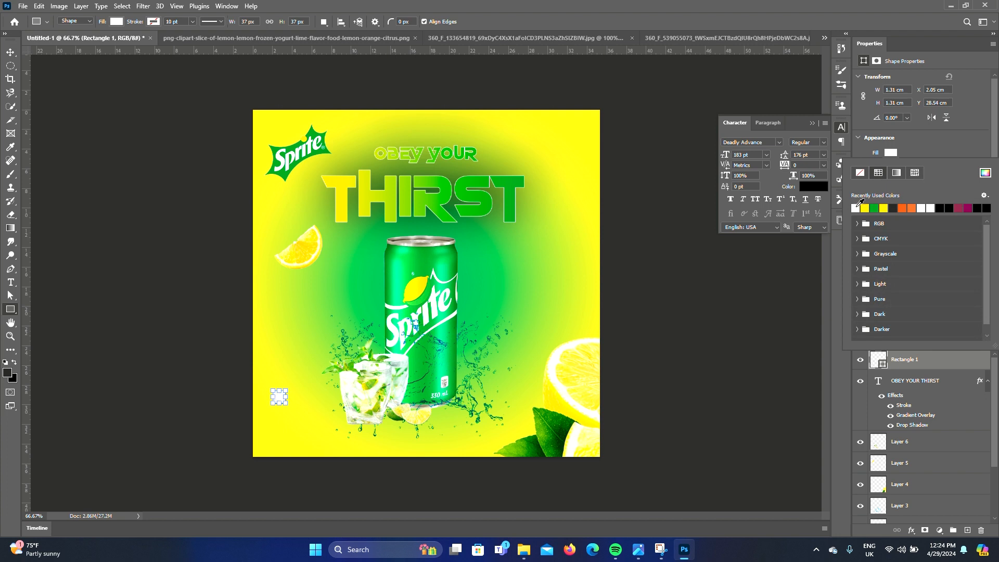
Duplicate the white square and place the copy just to its right
{"action": "left_click", "coordinate": [10, 52]}
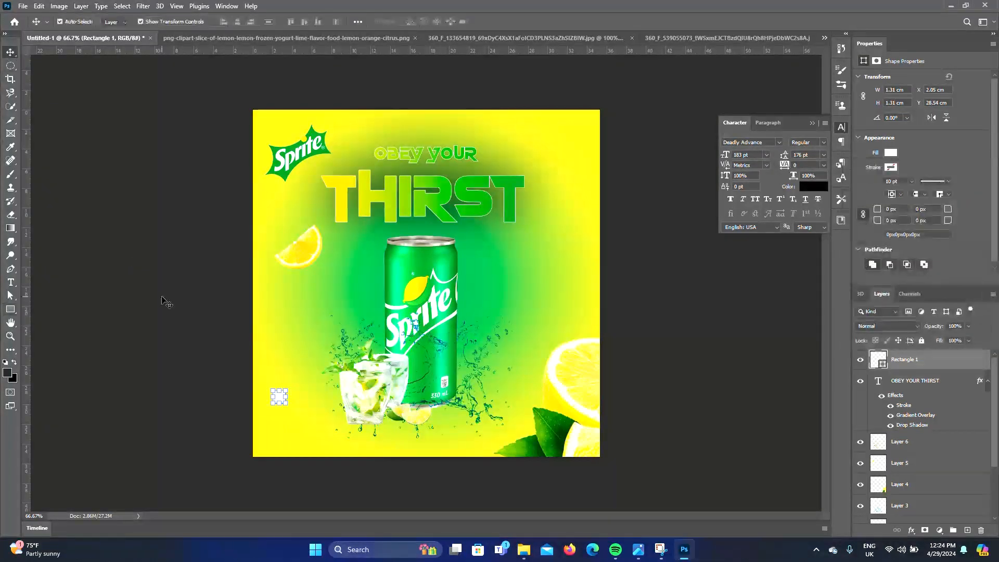
{"action": "left_click", "coordinate": [291, 440]}
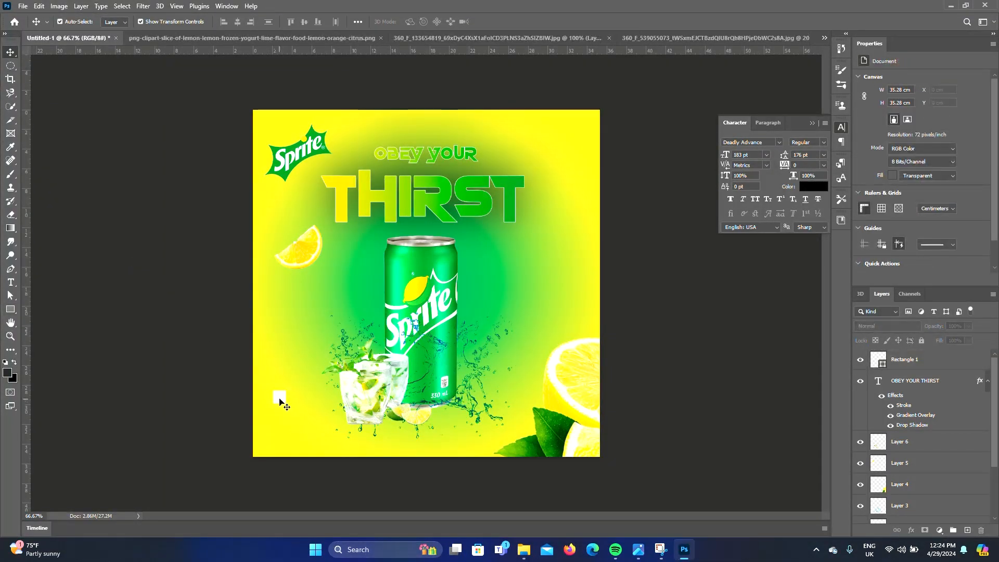
{"action": "left_click_drag", "start_coordinate": [280, 401], "coordinate": [302, 399]}
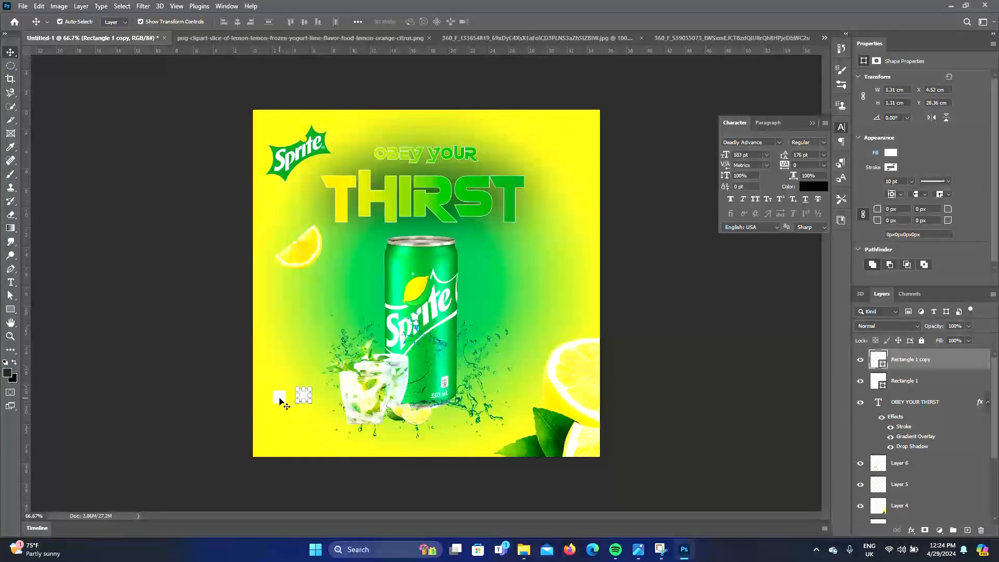
Duplicate the pair of squares downward to form a second row
{"action": "left_click", "coordinate": [280, 399], "text": "shift"}
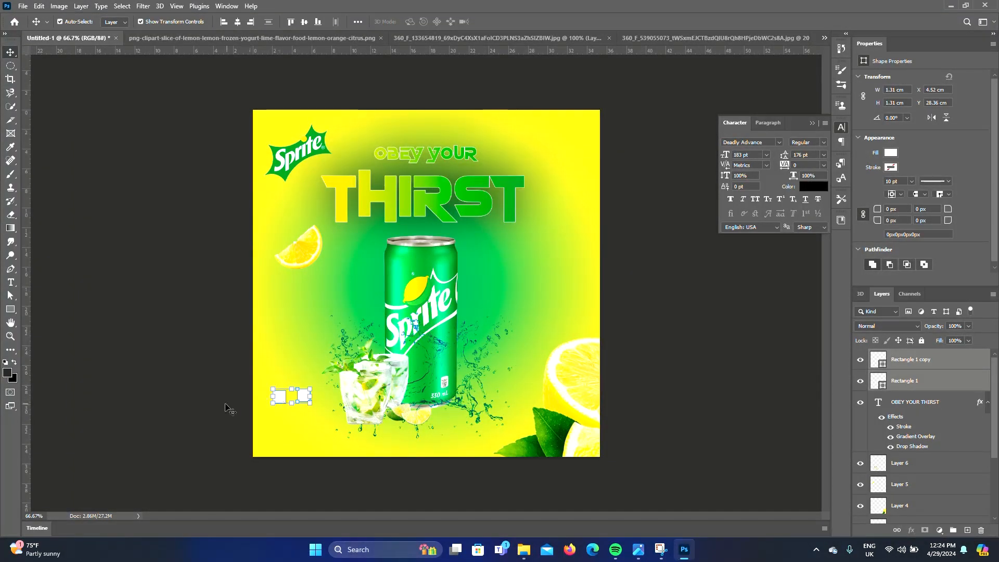
{"action": "left_click", "coordinate": [229, 409]}
{"action": "left_click_drag", "start_coordinate": [301, 396], "coordinate": [279, 420]}
{"action": "left_click", "coordinate": [278, 398], "text": "shift"}
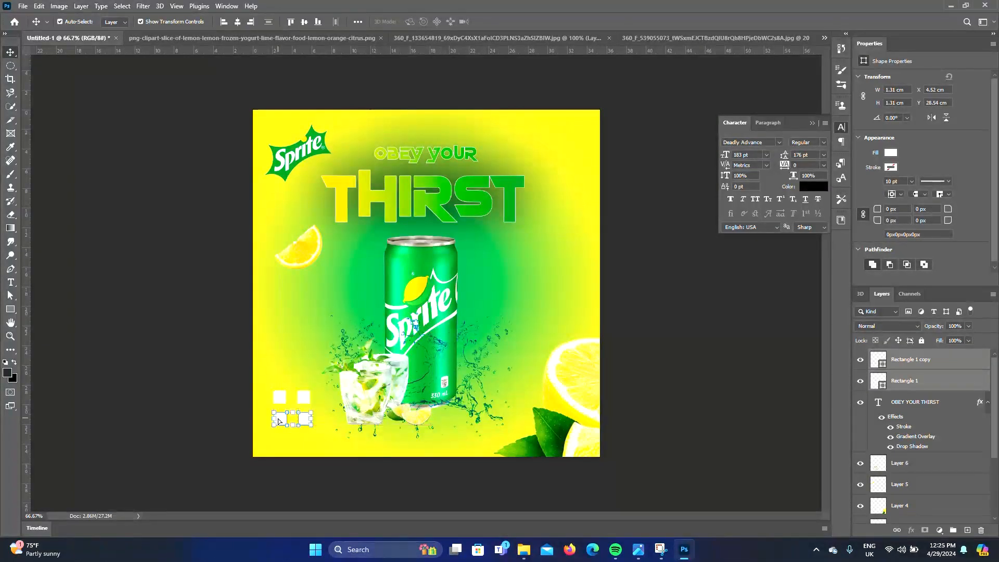
Nudge the lower-right square so the four squares form an even 2 by 2 grid
{"action": "left_click", "coordinate": [186, 389]}
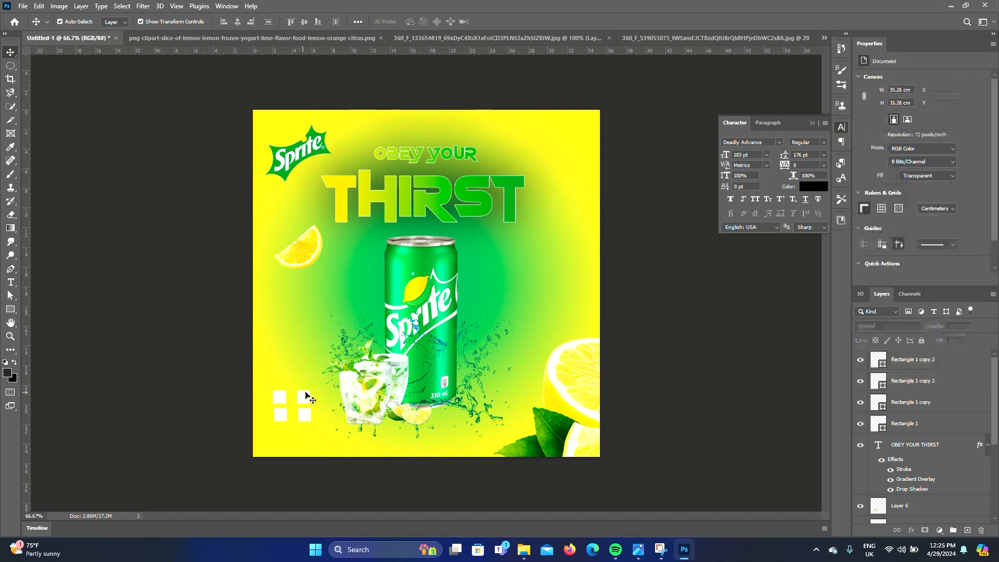
{"action": "left_click", "coordinate": [310, 398]}
{"action": "key", "text": "ctrl+t"}
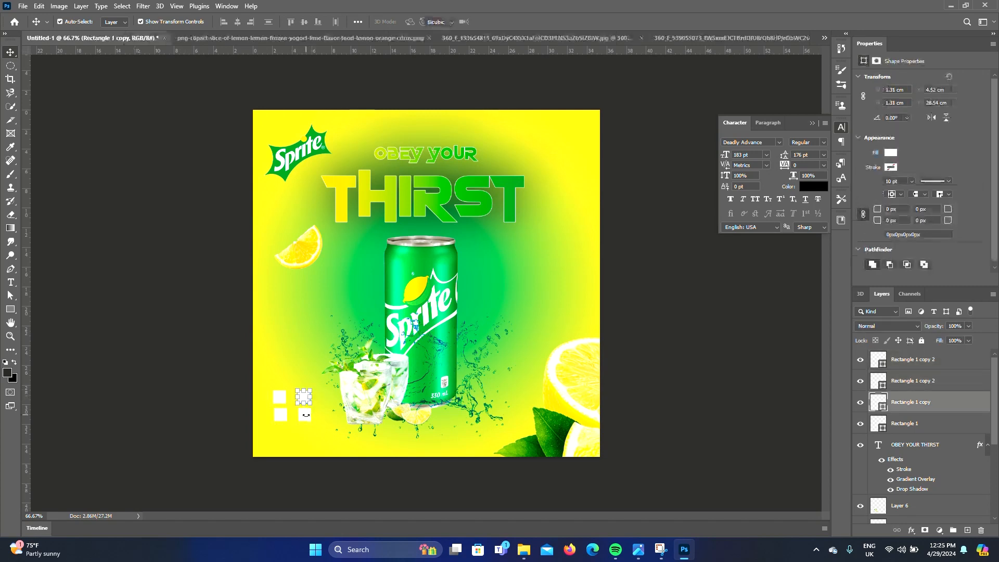
{"action": "key", "text": "Return"}
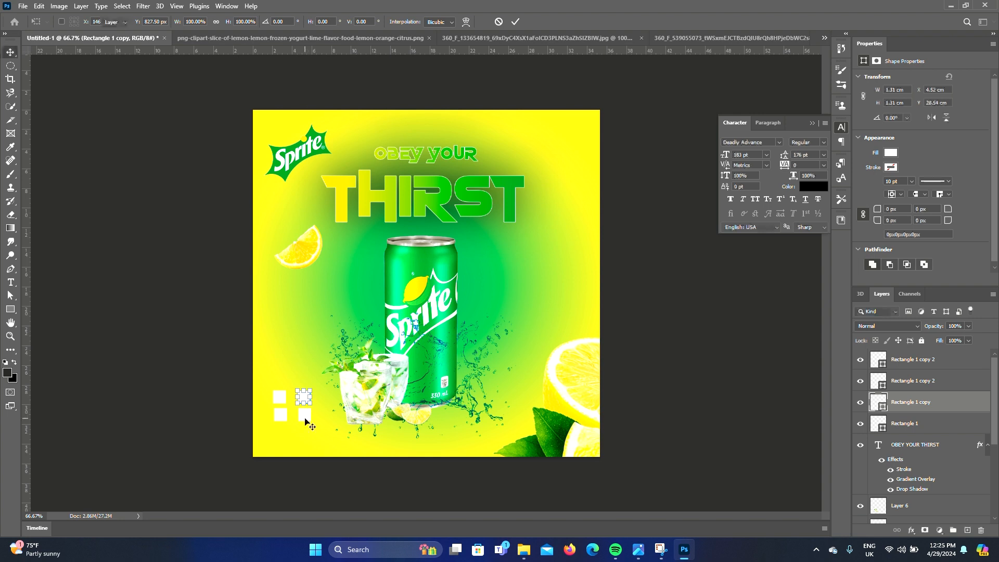
{"action": "left_click", "coordinate": [306, 419], "text": "shift"}
{"action": "left_click_drag", "start_coordinate": [306, 420], "coordinate": [302, 417]}
{"action": "left_click", "coordinate": [250, 427]}
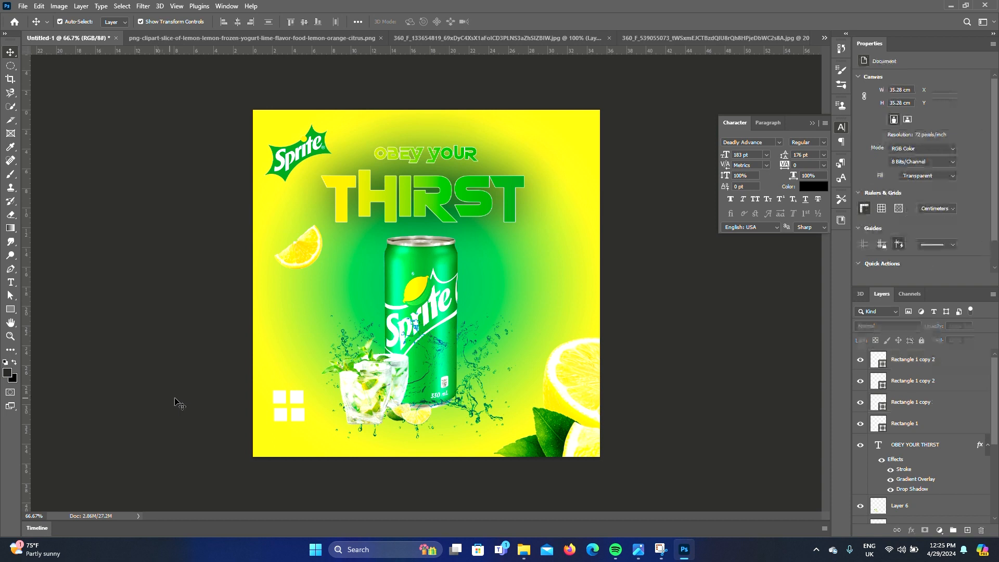
Duplicate a column of squares to the left, making a grid three squares wide
{"action": "key", "text": "ctrl+plus"}
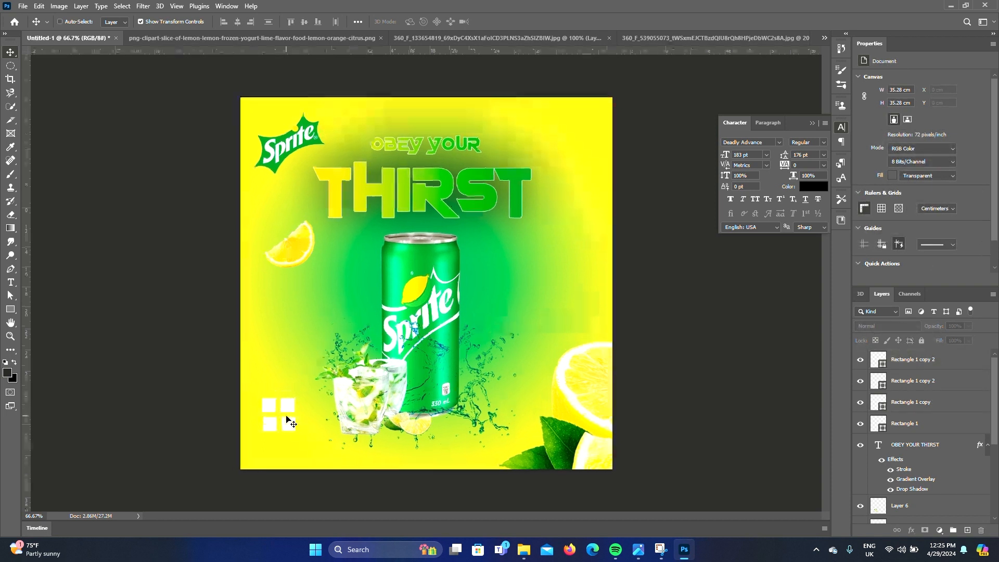
{"action": "scroll", "coordinate": [287, 417], "scroll_direction": "down", "scroll_amount": 3}
{"action": "scroll", "coordinate": [290, 420], "scroll_direction": "left", "scroll_amount": 2}
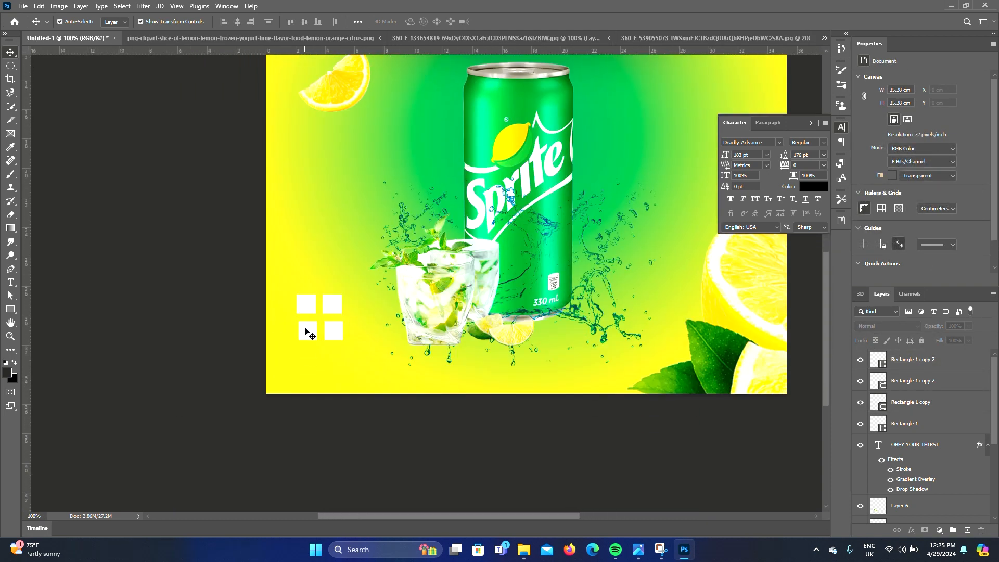
{"action": "left_click", "coordinate": [307, 333]}
{"action": "left_click_drag", "start_coordinate": [303, 328], "coordinate": [331, 336]}
{"action": "left_click", "coordinate": [332, 333]}
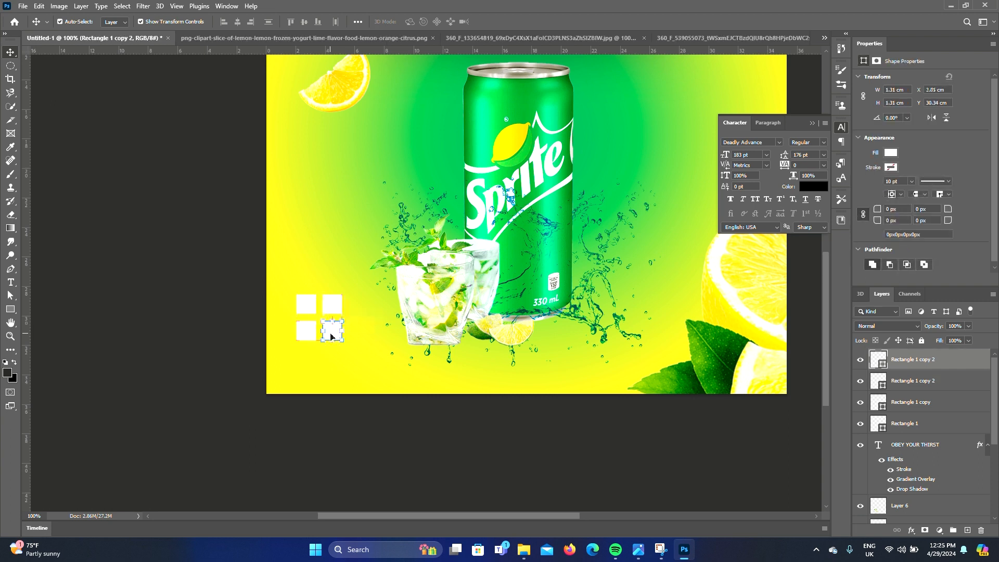
{"action": "left_click", "coordinate": [307, 336], "text": "shift"}
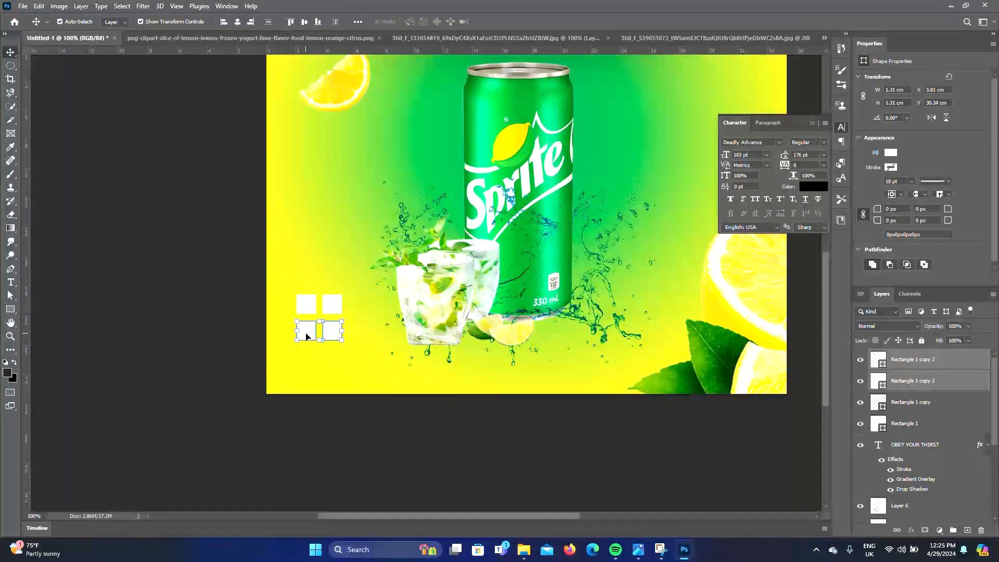
{"action": "left_click_drag", "start_coordinate": [283, 306], "coordinate": [307, 336]}
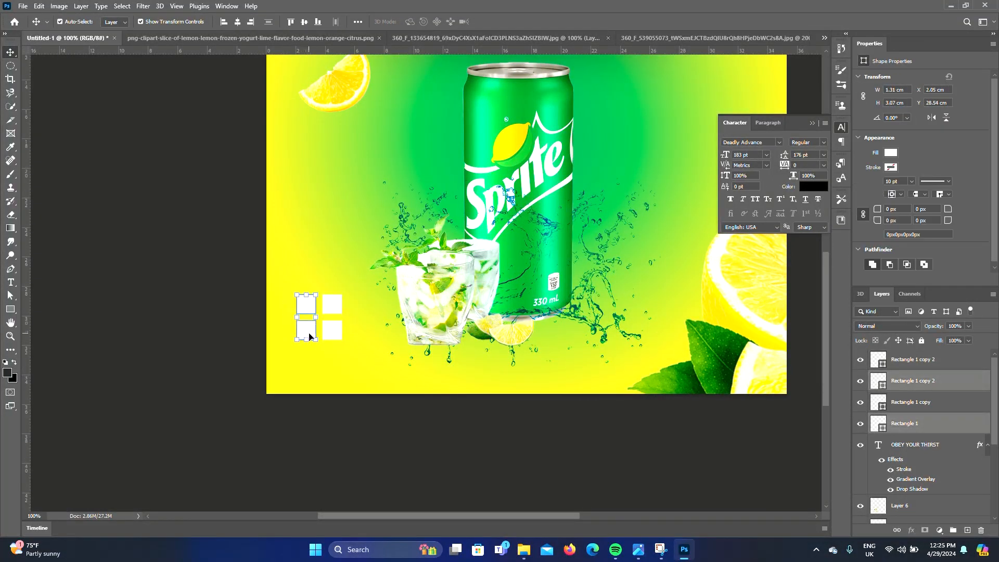
{"action": "left_click_drag", "start_coordinate": [308, 330], "coordinate": [288, 331]}
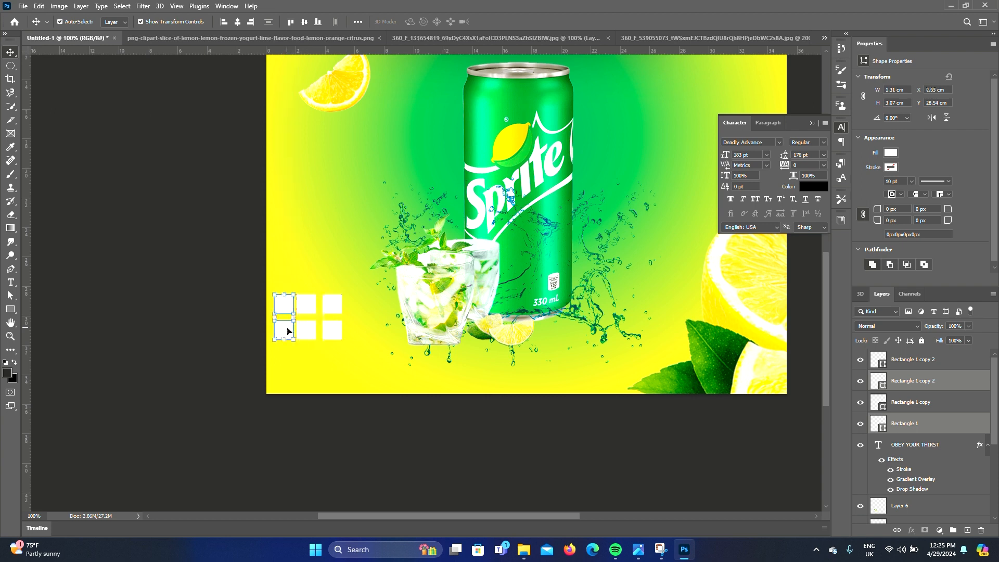
{"action": "left_click", "coordinate": [307, 306]}
{"action": "left_click", "coordinate": [307, 334], "text": "shift"}
{"action": "left_click_drag", "start_coordinate": [307, 336], "coordinate": [310, 334]}
{"action": "left_click", "coordinate": [306, 303]}
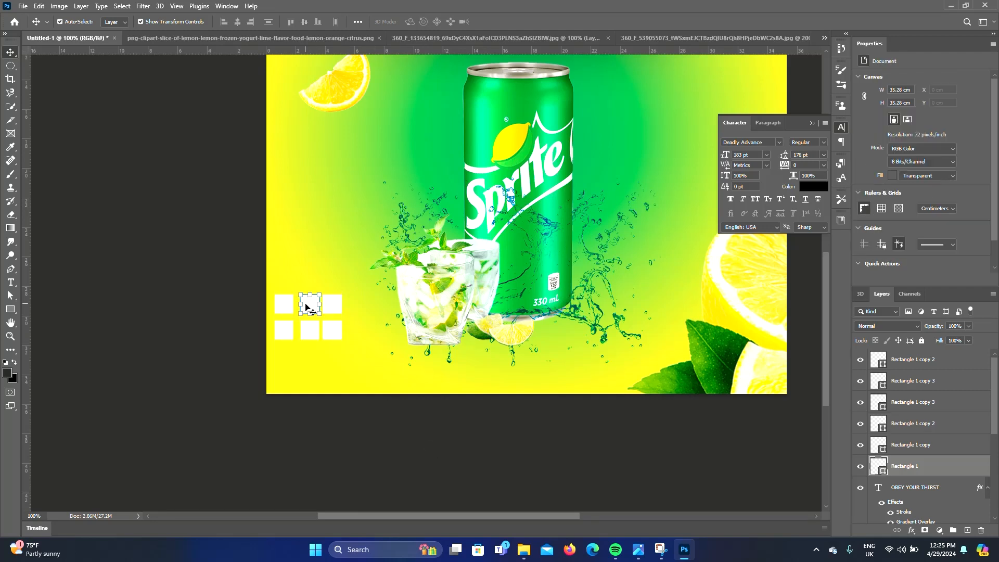
Duplicate a row of squares downward to add a third row to the grid
{"action": "left_click", "coordinate": [311, 329], "text": "shift"}
{"action": "key", "text": "Left"}
{"action": "left_click_drag", "start_coordinate": [349, 330], "coordinate": [280, 341]}
{"action": "left_click_drag", "start_coordinate": [306, 331], "coordinate": [306, 356]}
{"action": "left_click_drag", "start_coordinate": [265, 303], "coordinate": [338, 359]}
{"action": "left_click_drag", "start_coordinate": [341, 365], "coordinate": [324, 347]}
{"action": "left_click_drag", "start_coordinate": [308, 338], "coordinate": [317, 338]}
{"action": "key", "text": "Return"}
Align the nine white squares into an evenly spaced 3 by 3 grid
{"action": "left_click", "coordinate": [161, 311]}
{"action": "key", "text": "ctrl+plus"}
{"action": "left_click_drag", "start_coordinate": [251, 230], "coordinate": [268, 300]}
{"action": "left_click_drag", "start_coordinate": [264, 303], "coordinate": [264, 304]}
{"action": "left_click_drag", "start_coordinate": [331, 311], "coordinate": [307, 251]}
{"action": "left_click_drag", "start_coordinate": [311, 251], "coordinate": [310, 253]}
{"action": "left_click", "coordinate": [264, 254]}
{"action": "left_click_drag", "start_coordinate": [242, 235], "coordinate": [270, 306]}
{"action": "key", "text": "Left"}
{"action": "key", "text": "Left"}
{"action": "left_click_drag", "start_coordinate": [330, 324], "coordinate": [266, 301]}
{"action": "key", "text": "Down"}
{"action": "left_click_drag", "start_coordinate": [250, 234], "coordinate": [314, 252]}
{"action": "key", "text": "Up"}
{"action": "left_click", "coordinate": [179, 269]}
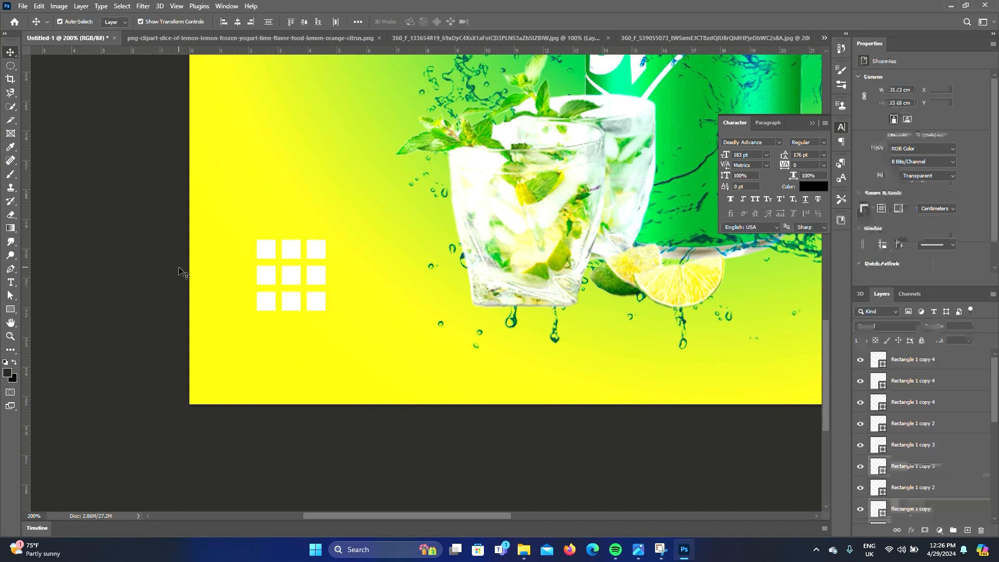
Move the square grid into the lower-left corner of the poster
{"action": "key", "text": "ctrl+minus"}
{"action": "key", "text": "ctrl+minus"}
{"action": "left_click_drag", "start_coordinate": [312, 440], "coordinate": [284, 429]}
{"action": "left_click", "coordinate": [189, 395]}
{"action": "key", "text": "ctrl+plus"}
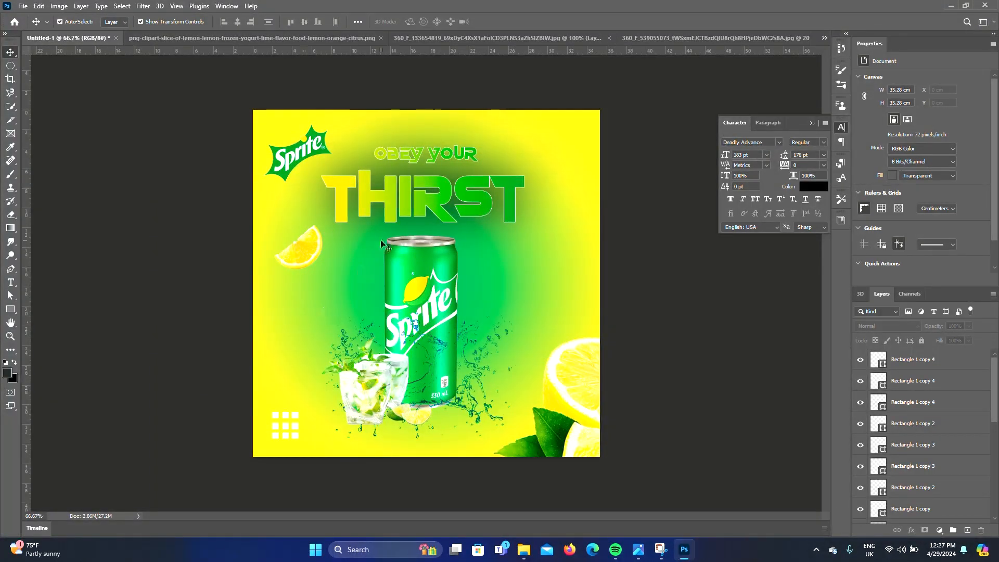
Select the background layer and unlock it
{"action": "scroll", "coordinate": [879, 470], "scroll_direction": "down", "scroll_amount": 10}
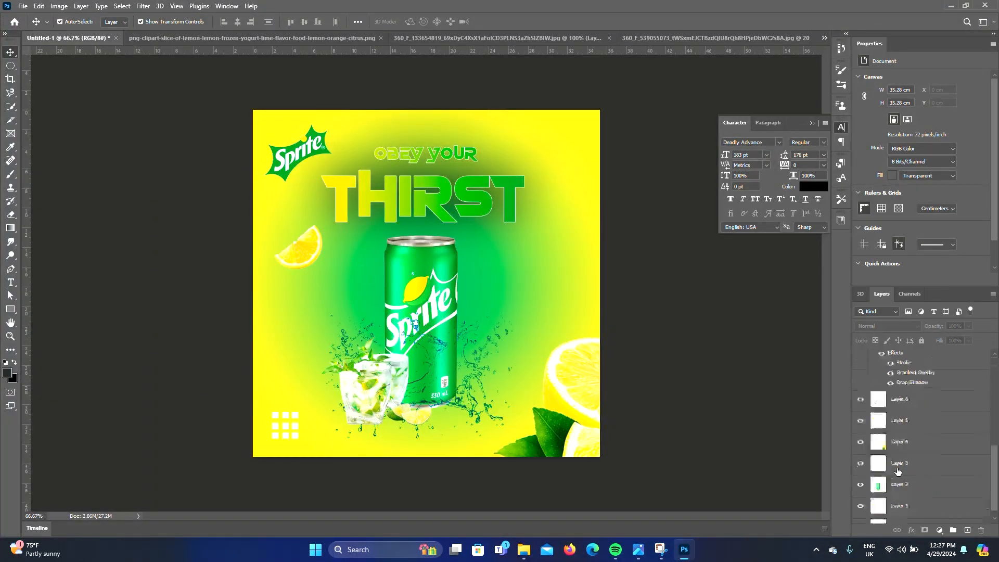
{"action": "left_click", "coordinate": [916, 519]}
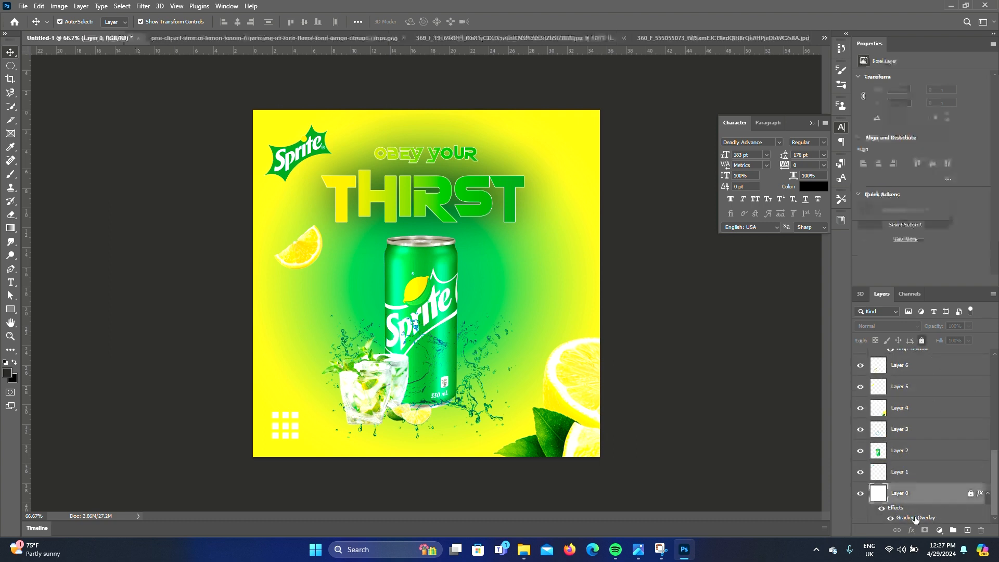
{"action": "left_click", "coordinate": [970, 493]}
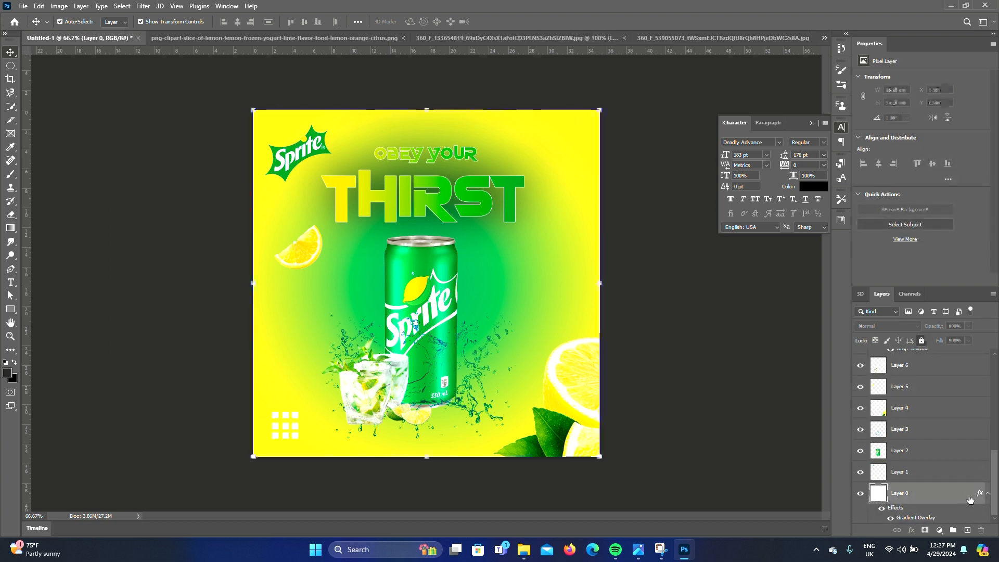
Edit the background's gradient overlay, shifting a colour stop and setting the scale to 150%
{"action": "double_click", "coordinate": [902, 519]}
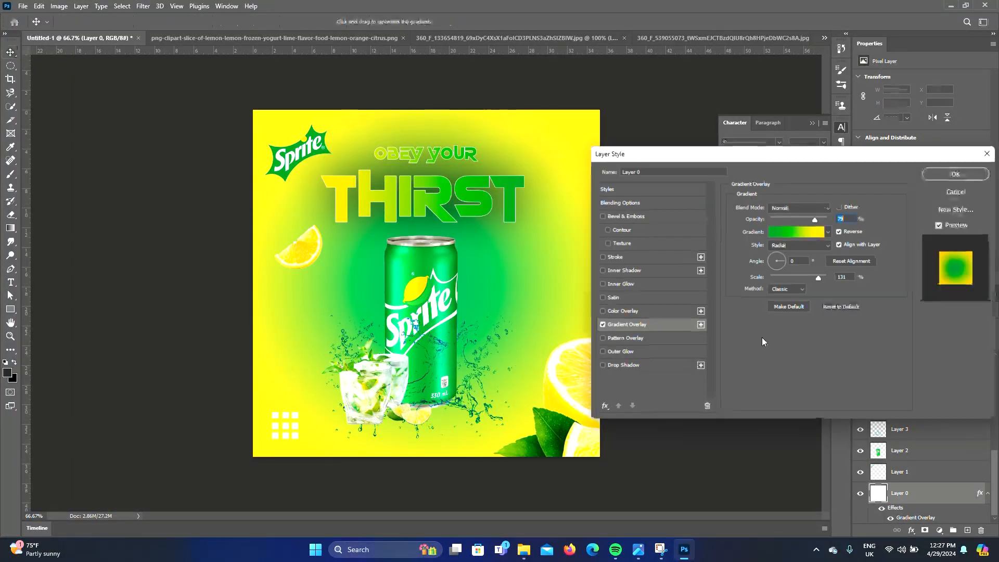
{"action": "left_click_drag", "start_coordinate": [804, 218], "coordinate": [810, 221]}
{"action": "left_click_drag", "start_coordinate": [818, 277], "coordinate": [797, 282]}
{"action": "left_click_drag", "start_coordinate": [810, 220], "coordinate": [814, 220]}
{"action": "left_click", "coordinate": [792, 230]}
{"action": "left_click", "coordinate": [684, 460]}
{"action": "left_click_drag", "start_coordinate": [779, 457], "coordinate": [734, 459]}
{"action": "left_click", "coordinate": [893, 307]}
{"action": "left_click_drag", "start_coordinate": [798, 279], "coordinate": [849, 283]}
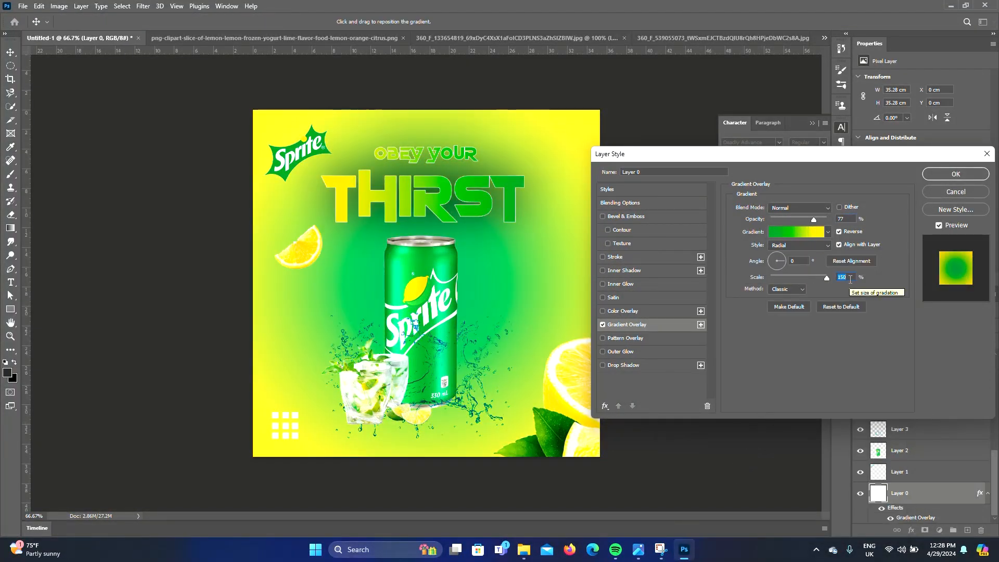
Set the gradient overlay opacity to 81%, change the green stop colour to #23b450, and apply
{"action": "mouse_move", "coordinate": [813, 220]}
{"action": "left_mouse_down"}
{"action": "mouse_move", "coordinate": [803, 225]}
{"action": "mouse_move", "coordinate": [815, 226]}
{"action": "left_mouse_up"}
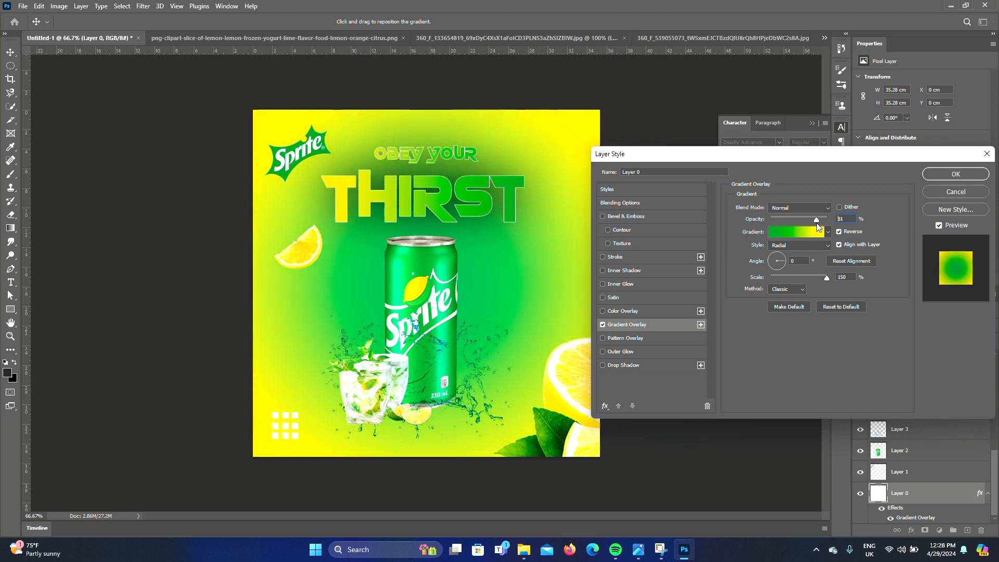
{"action": "left_click", "coordinate": [801, 233]}
{"action": "left_click", "coordinate": [874, 460]}
{"action": "double_click", "coordinate": [874, 461]}
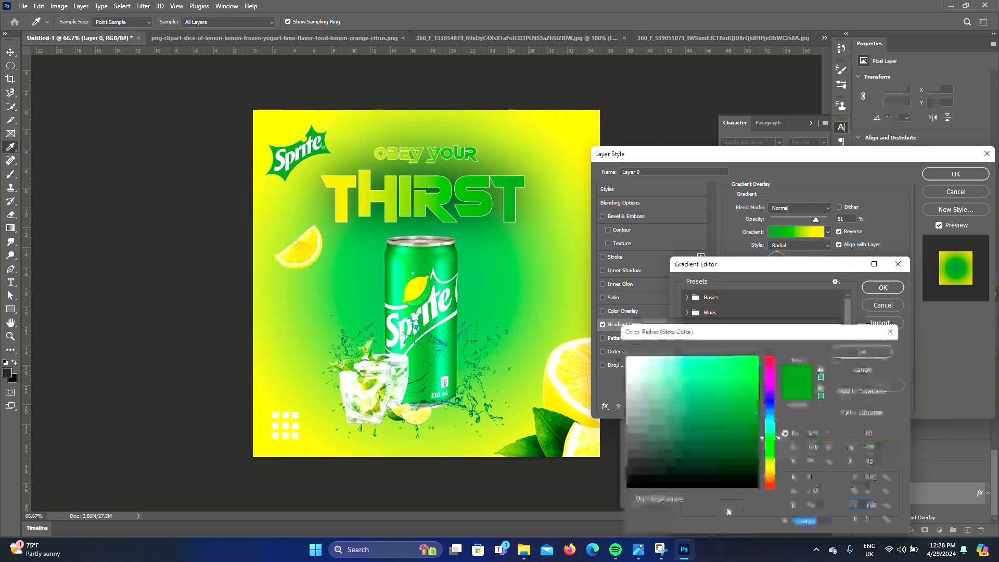
{"action": "left_click", "coordinate": [756, 379]}
{"action": "left_click_drag", "start_coordinate": [755, 378], "coordinate": [733, 393]}
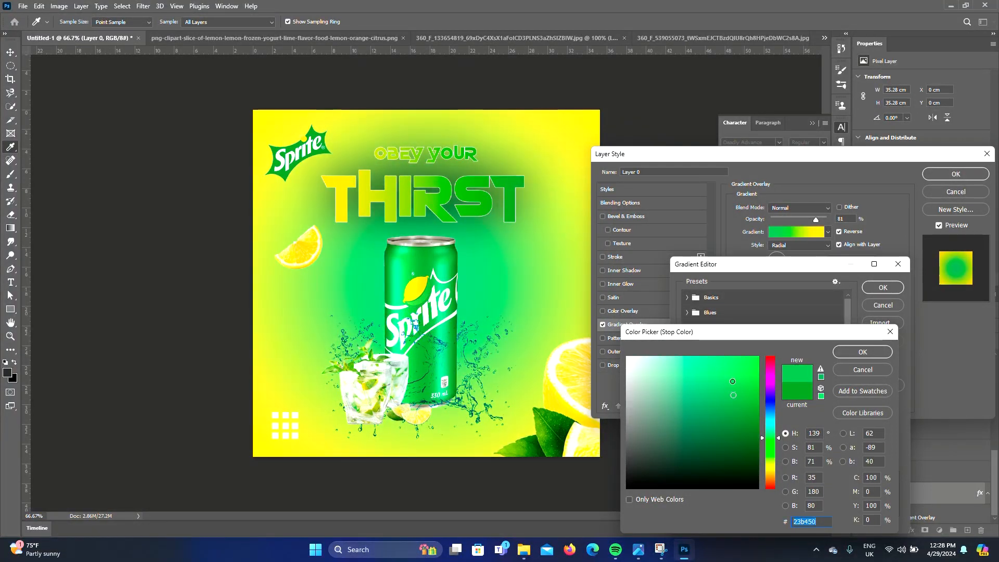
{"action": "left_click", "coordinate": [861, 351]}
{"action": "left_click", "coordinate": [883, 287]}
{"action": "left_click", "coordinate": [955, 174]}
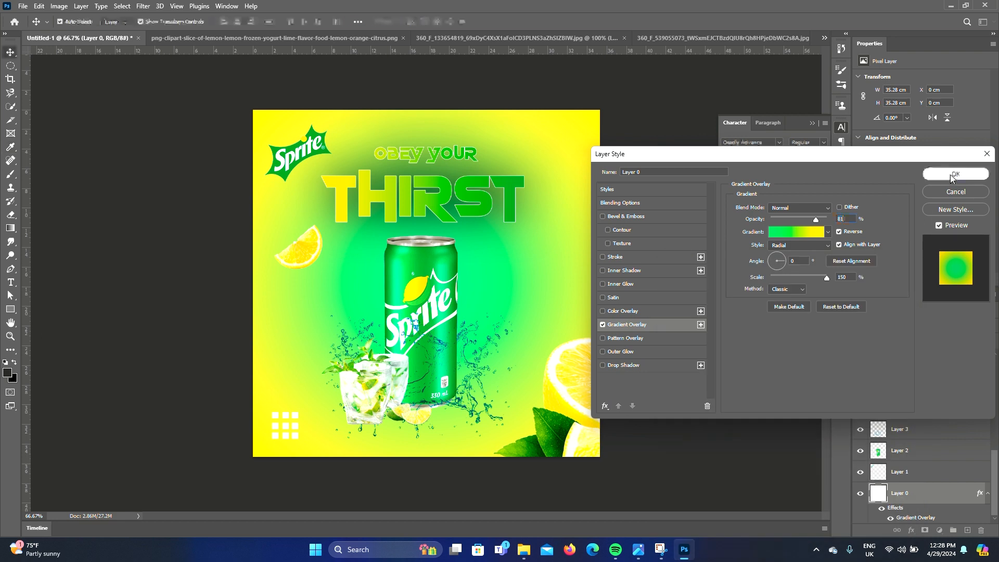
Edit the headline's stroke effect, setting its position to Outside and its size to 2 px
{"action": "key", "text": "ctrl+0"}
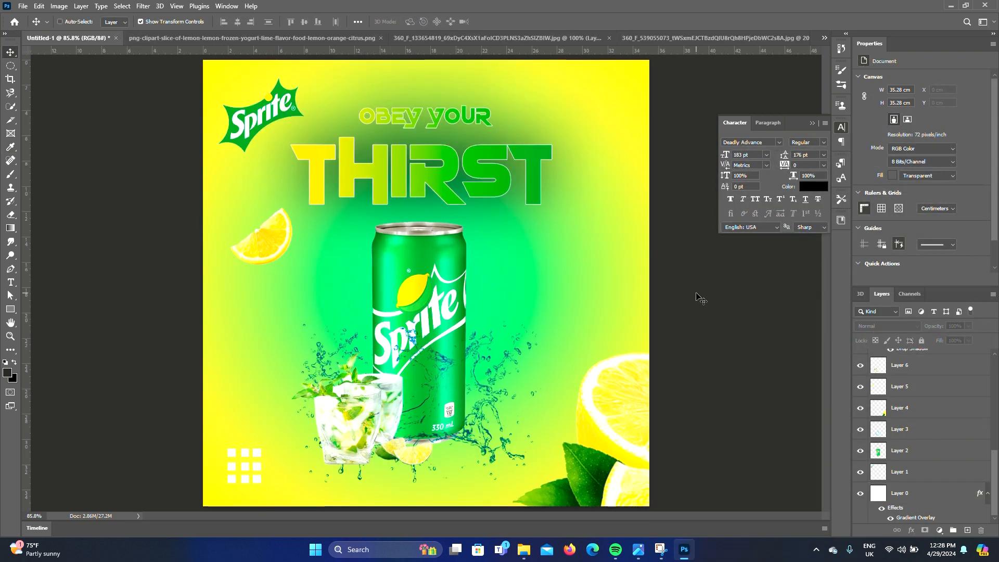
{"action": "left_click", "coordinate": [472, 179]}
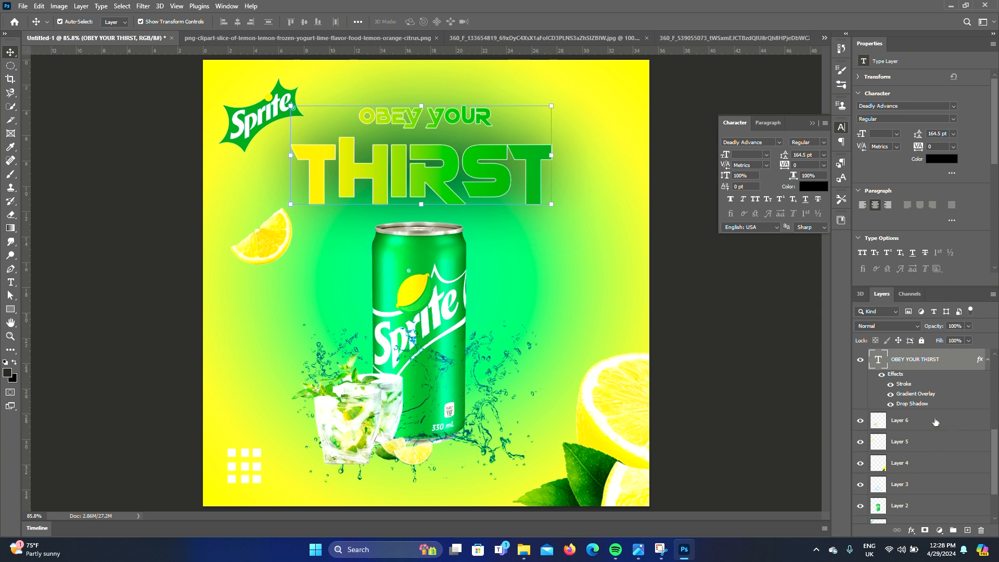
{"action": "double_click", "coordinate": [903, 384]}
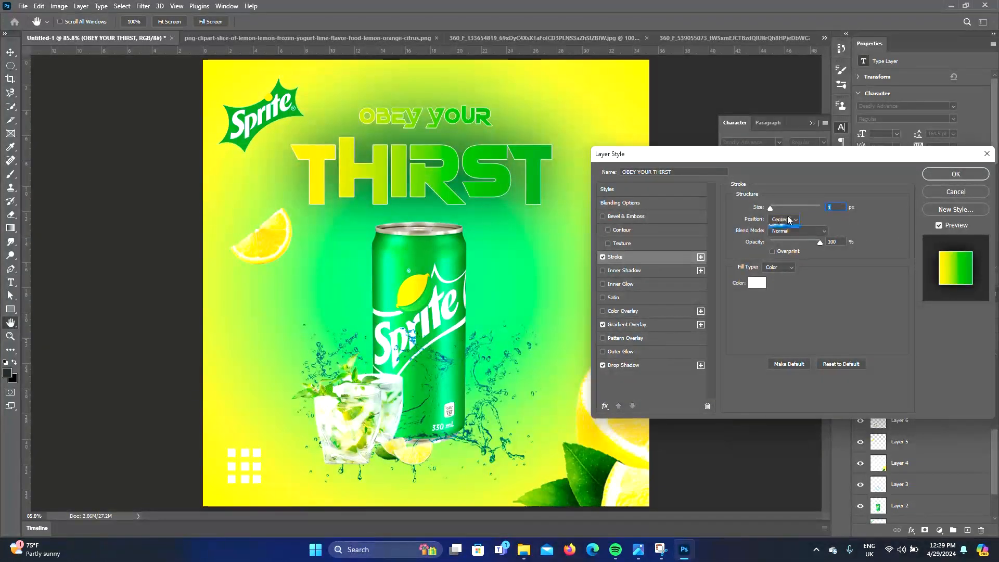
{"action": "left_click", "coordinate": [789, 228]}
{"action": "left_click", "coordinate": [788, 219]}
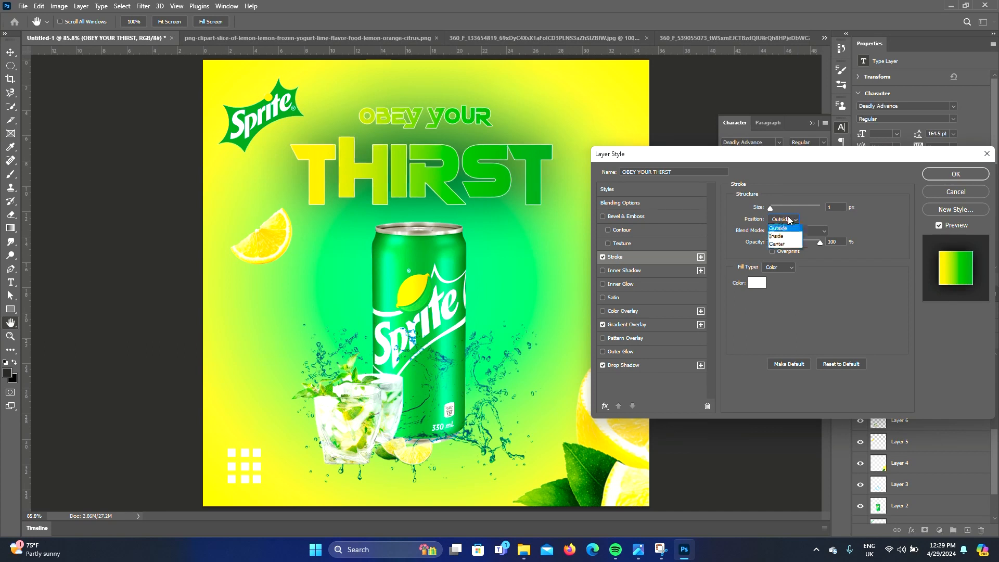
{"action": "left_click", "coordinate": [784, 235]}
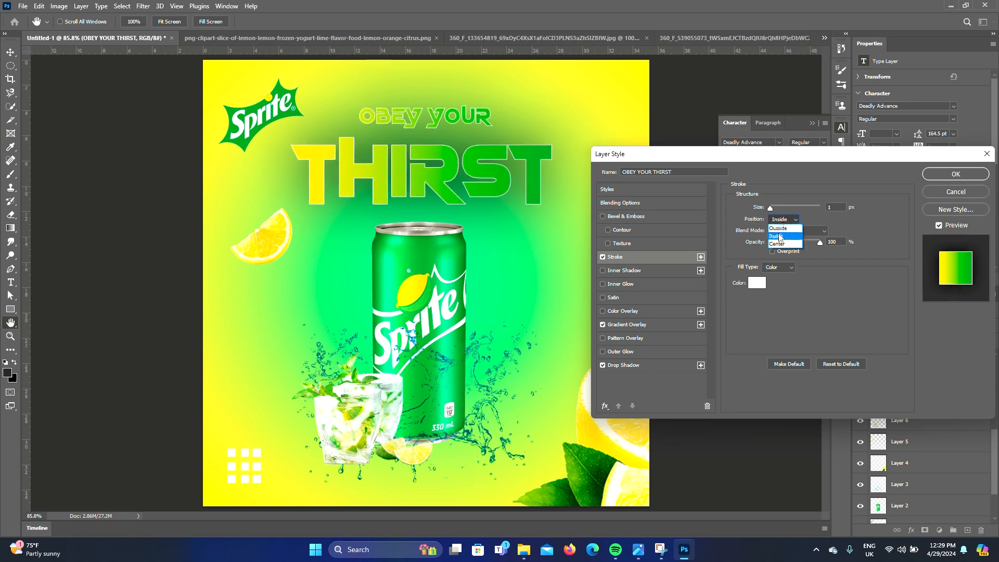
{"action": "left_click", "coordinate": [779, 244]}
{"action": "left_click", "coordinate": [789, 215]}
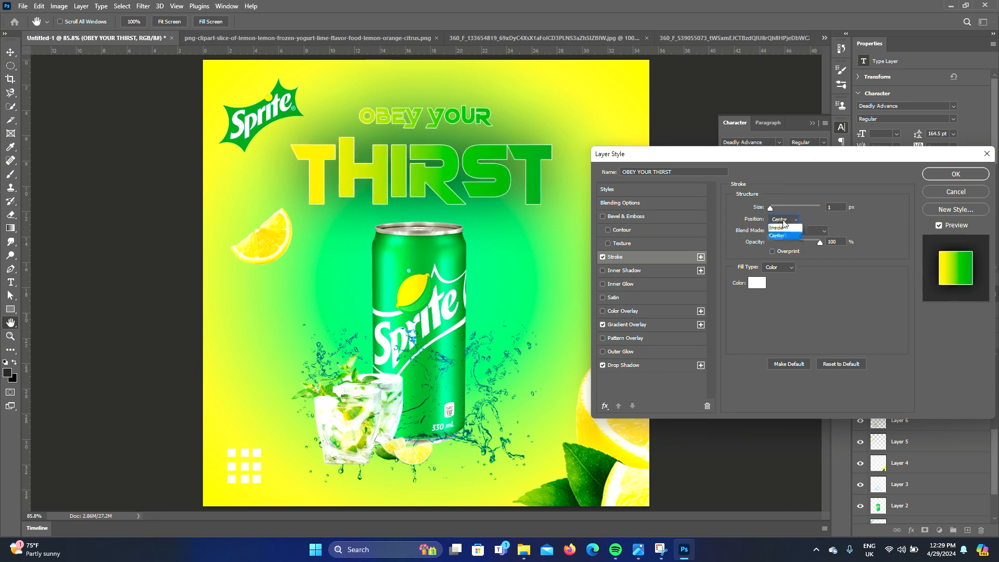
{"action": "left_click", "coordinate": [780, 228]}
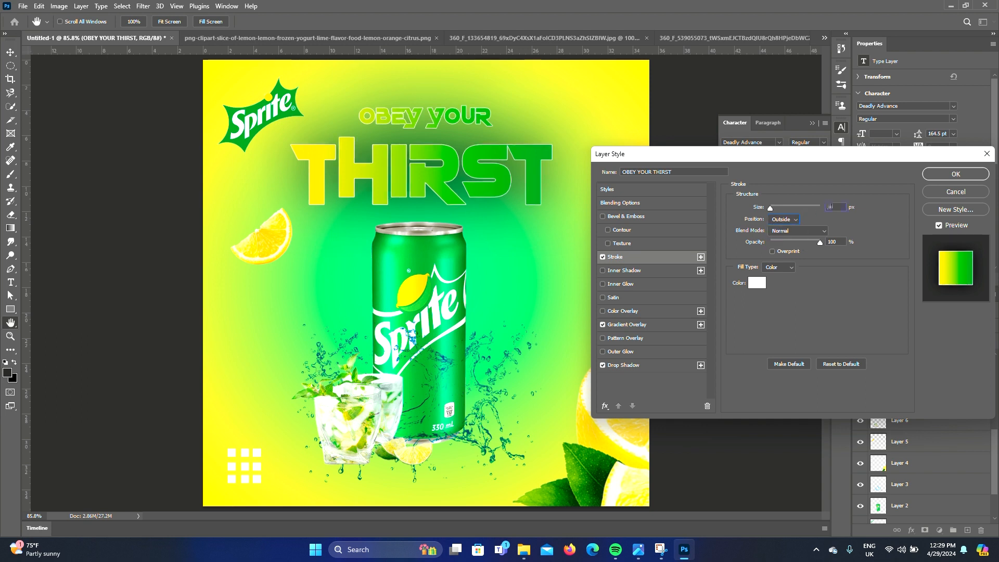
{"action": "key", "text": "Up"}
{"action": "key", "text": "Up"}
{"action": "key", "text": "Down"}
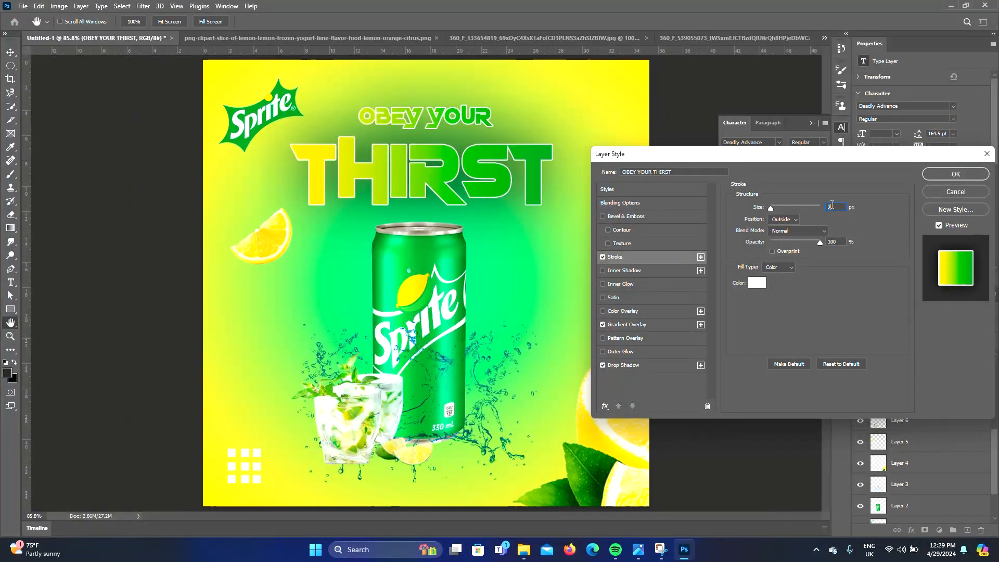
{"action": "key", "text": "Return"}
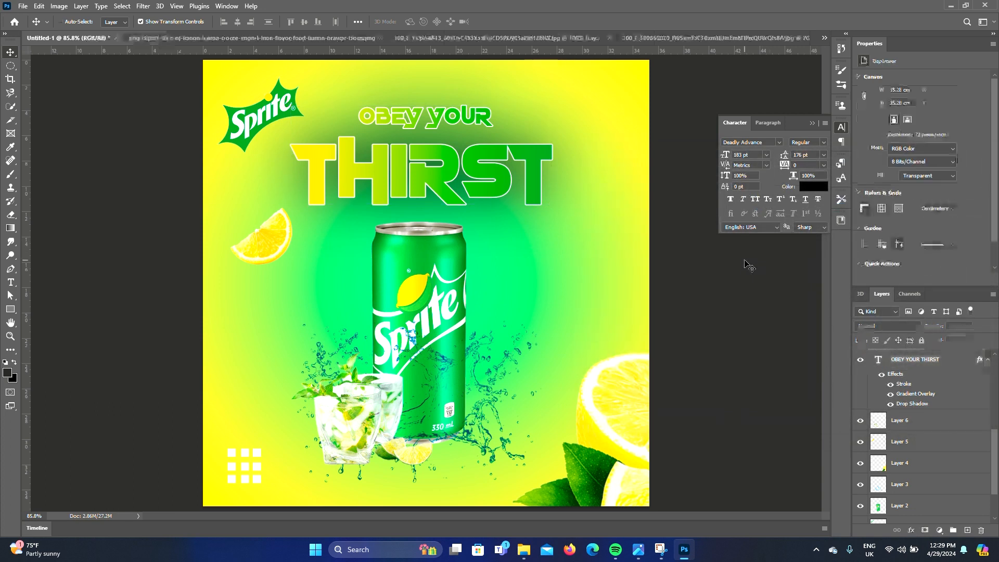
Reopen the headline's stroke effect and change its position to Center
{"action": "key", "text": "ctrl+1"}
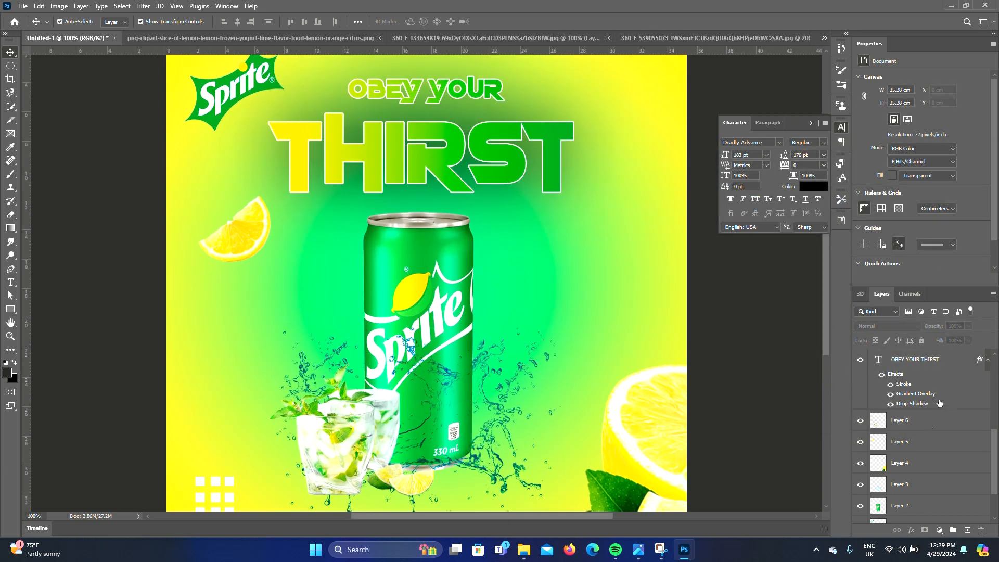
{"action": "left_click", "coordinate": [906, 388]}
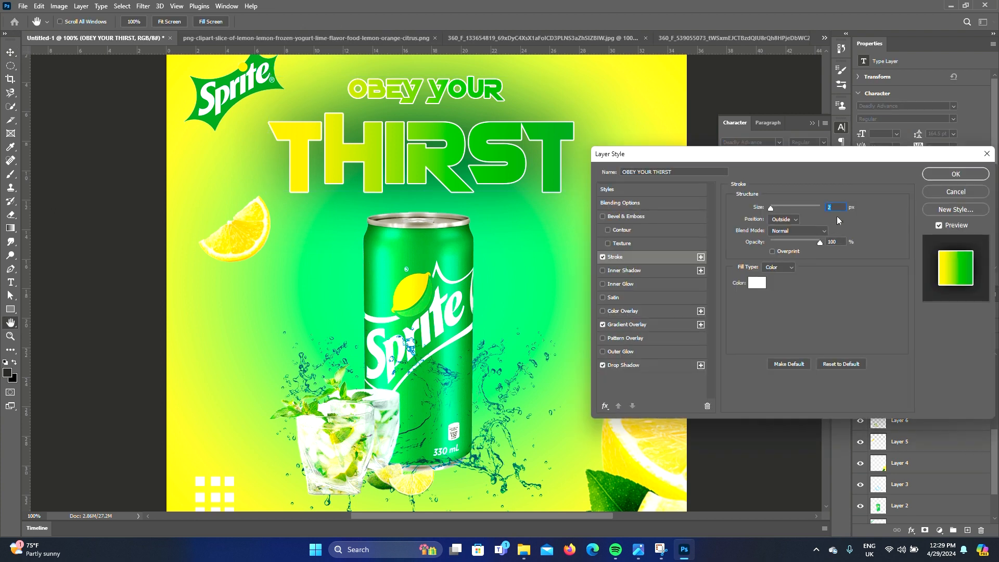
{"action": "left_click", "coordinate": [795, 223]}
{"action": "left_click", "coordinate": [787, 229]}
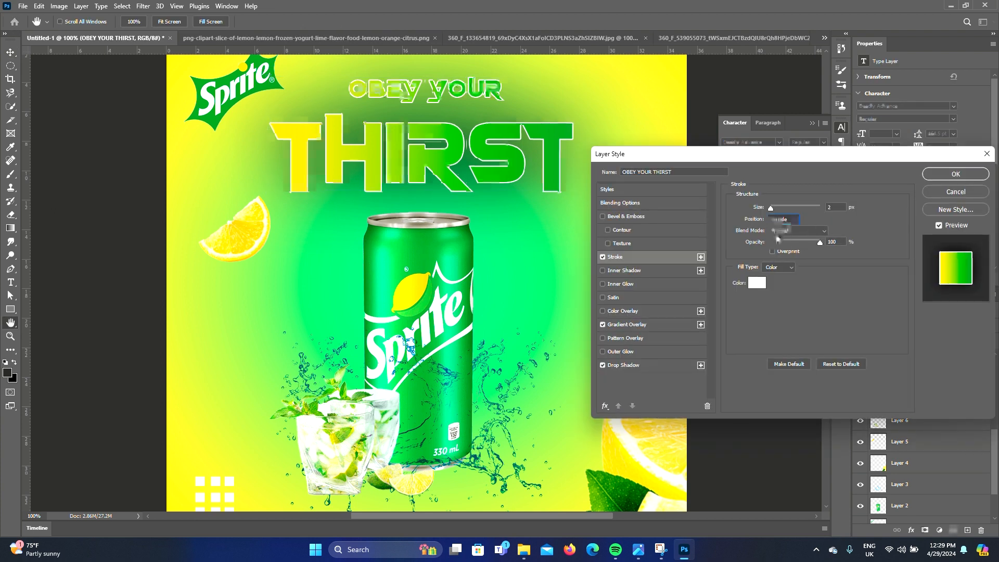
{"action": "left_click", "coordinate": [792, 219]}
{"action": "left_click", "coordinate": [775, 244]}
{"action": "left_click", "coordinate": [929, 179]}
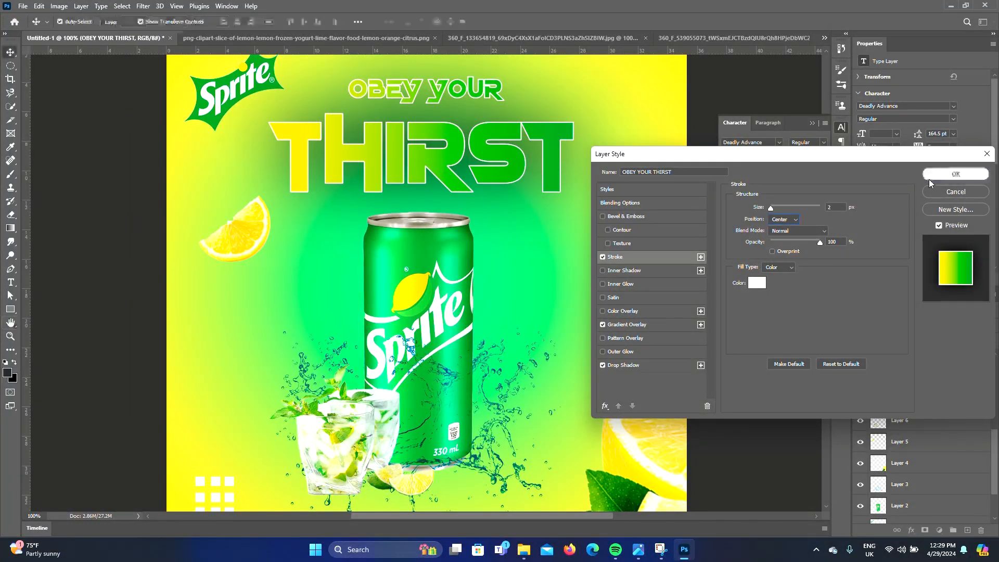
Select the background layer and lock it
{"action": "key", "text": "v"}
{"action": "key", "text": "ctrl+0"}
{"action": "key", "text": "ctrl+minus"}
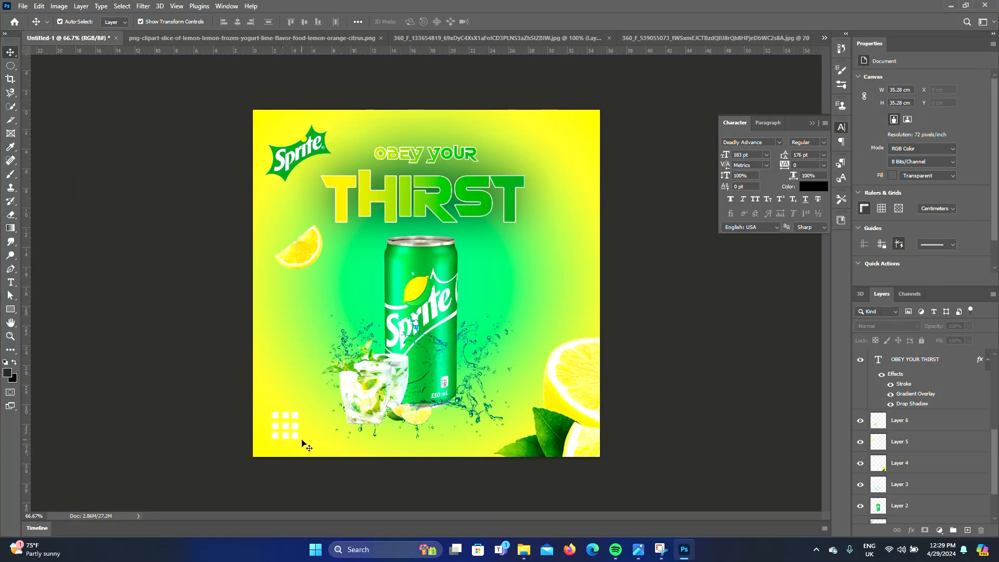
{"action": "left_click", "coordinate": [298, 420]}
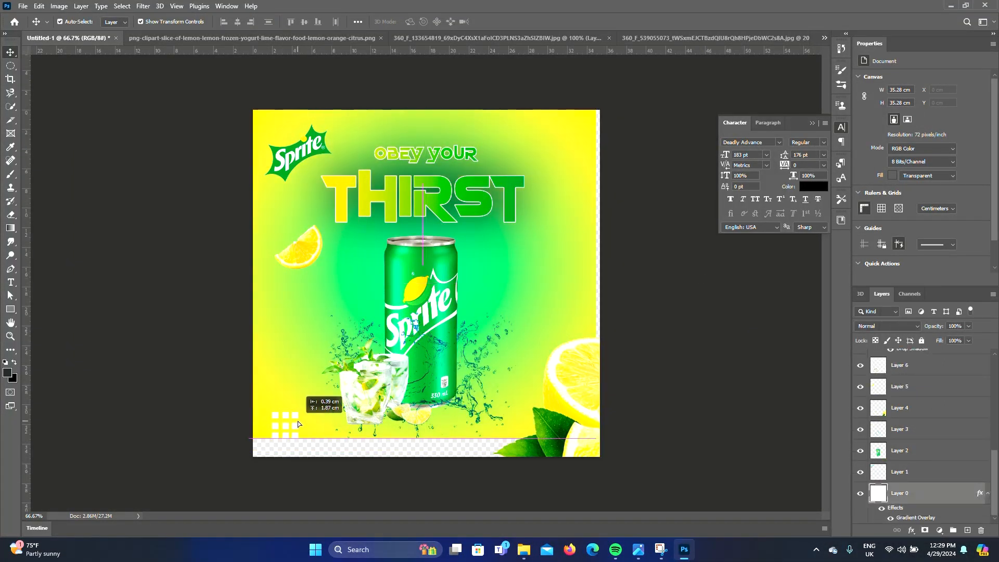
{"action": "left_click", "coordinate": [921, 341]}
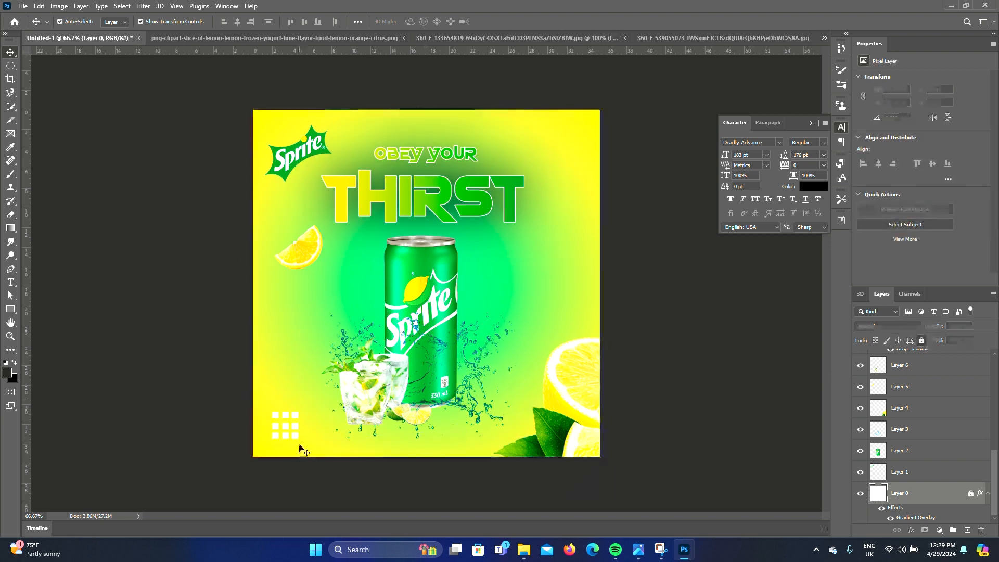
{"action": "left_click_drag", "start_coordinate": [295, 419], "coordinate": [295, 419]}
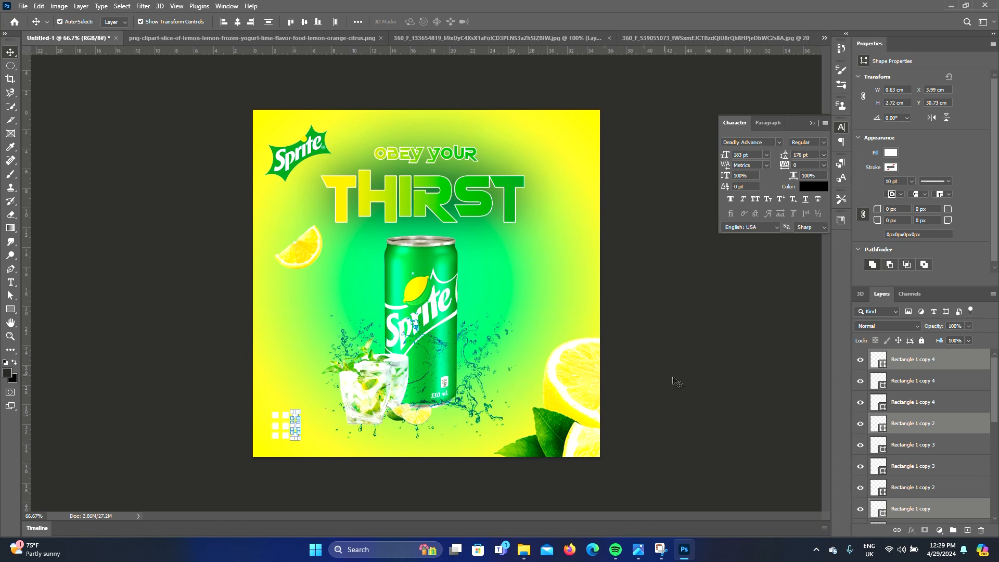
{"action": "left_click", "coordinate": [685, 390]}
{"action": "key", "text": "ctrl+0"}
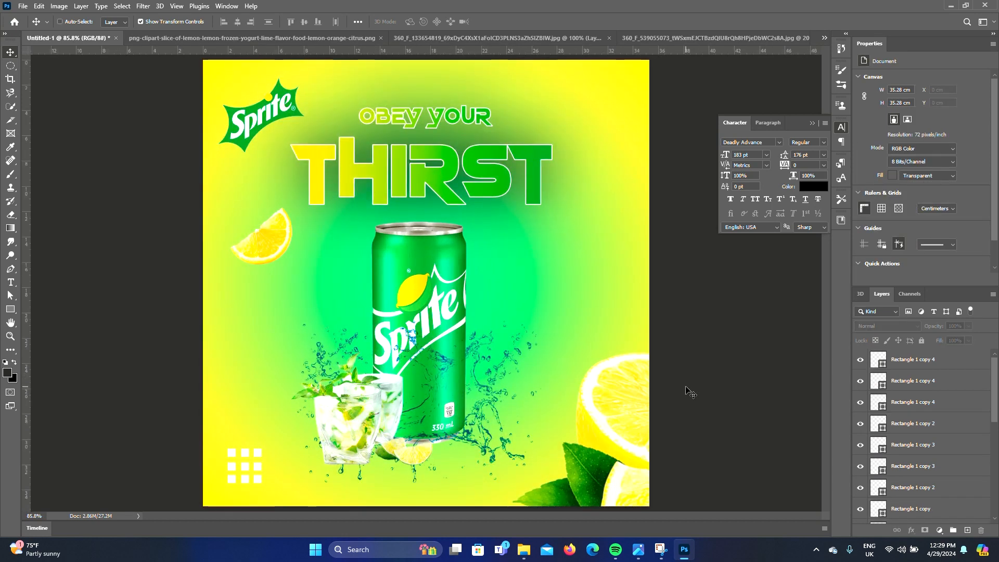
{"action": "key", "text": "ctrl+minus"}
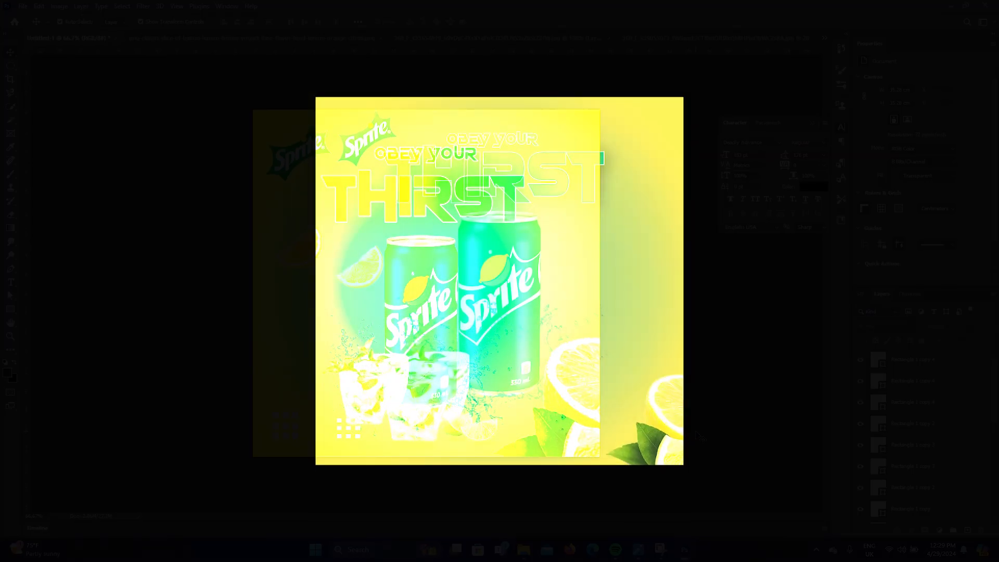